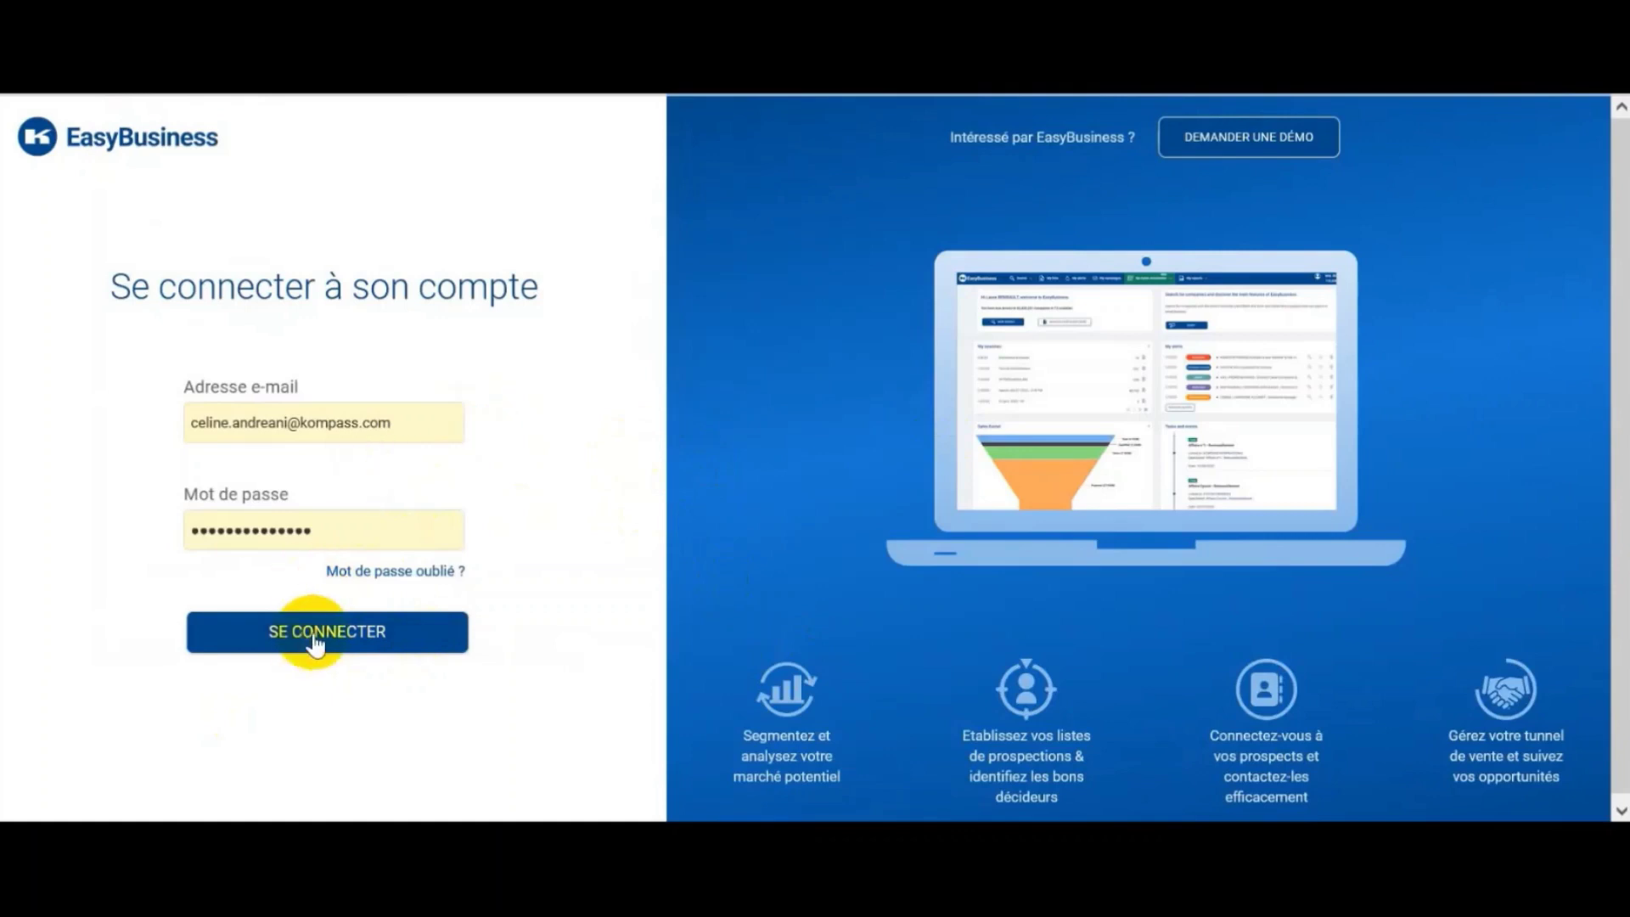
Step: Sign in to EasyBusiness with the account e-mail and password
click(320, 631)
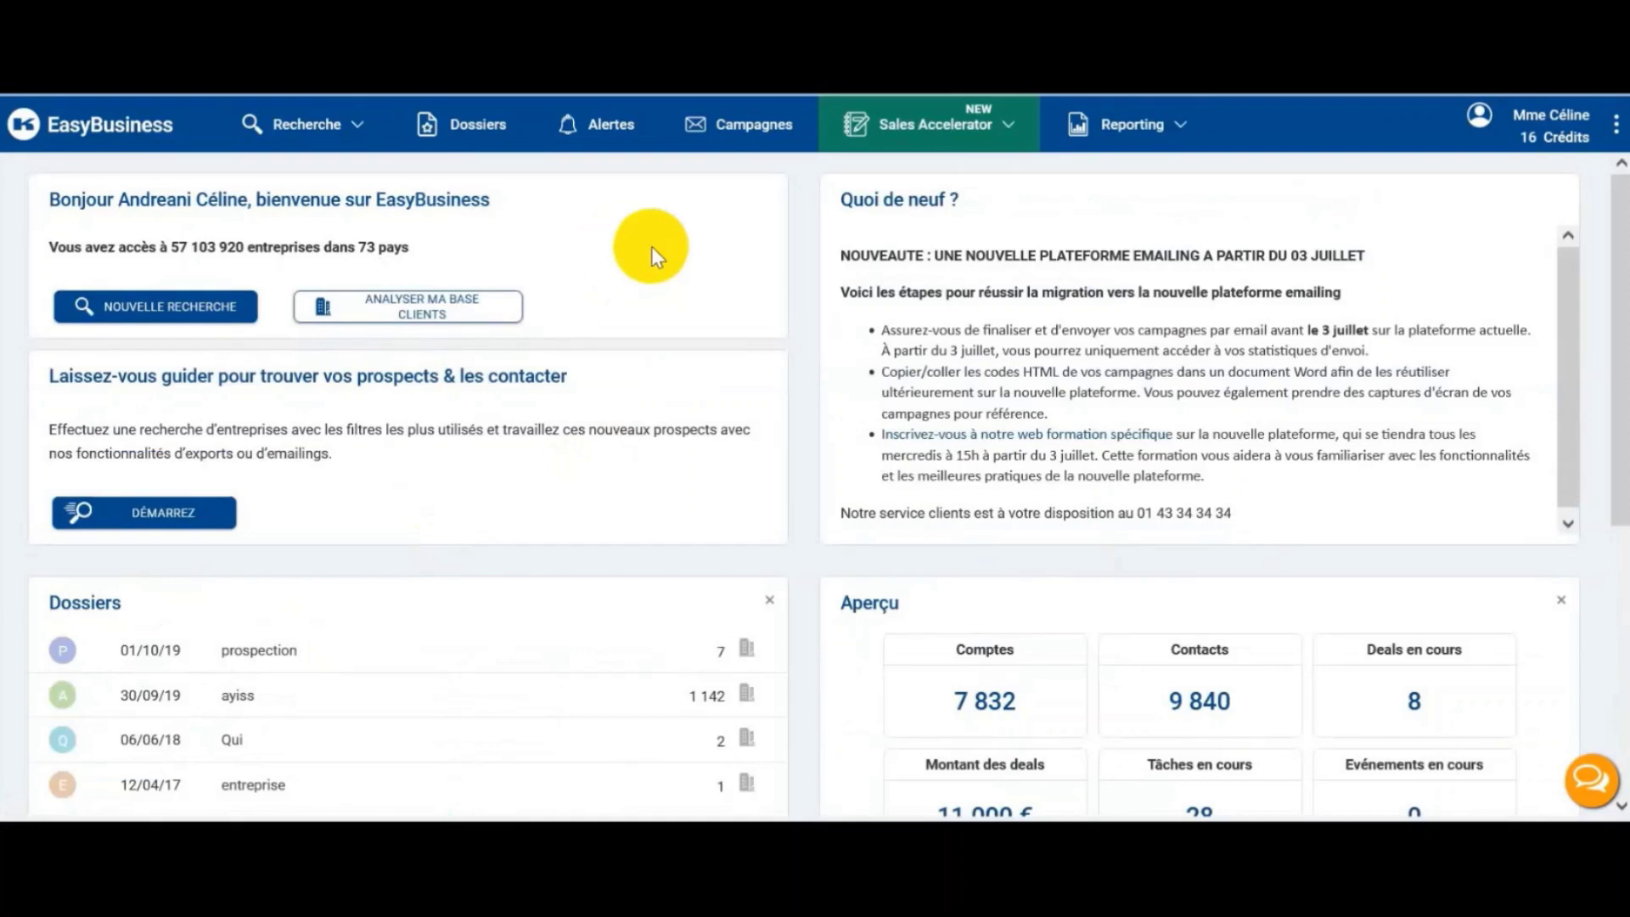
Step: Open the saved search 'Recherche 28 juin 2023 - 08:57' from Recherches enregistrées
click(364, 121)
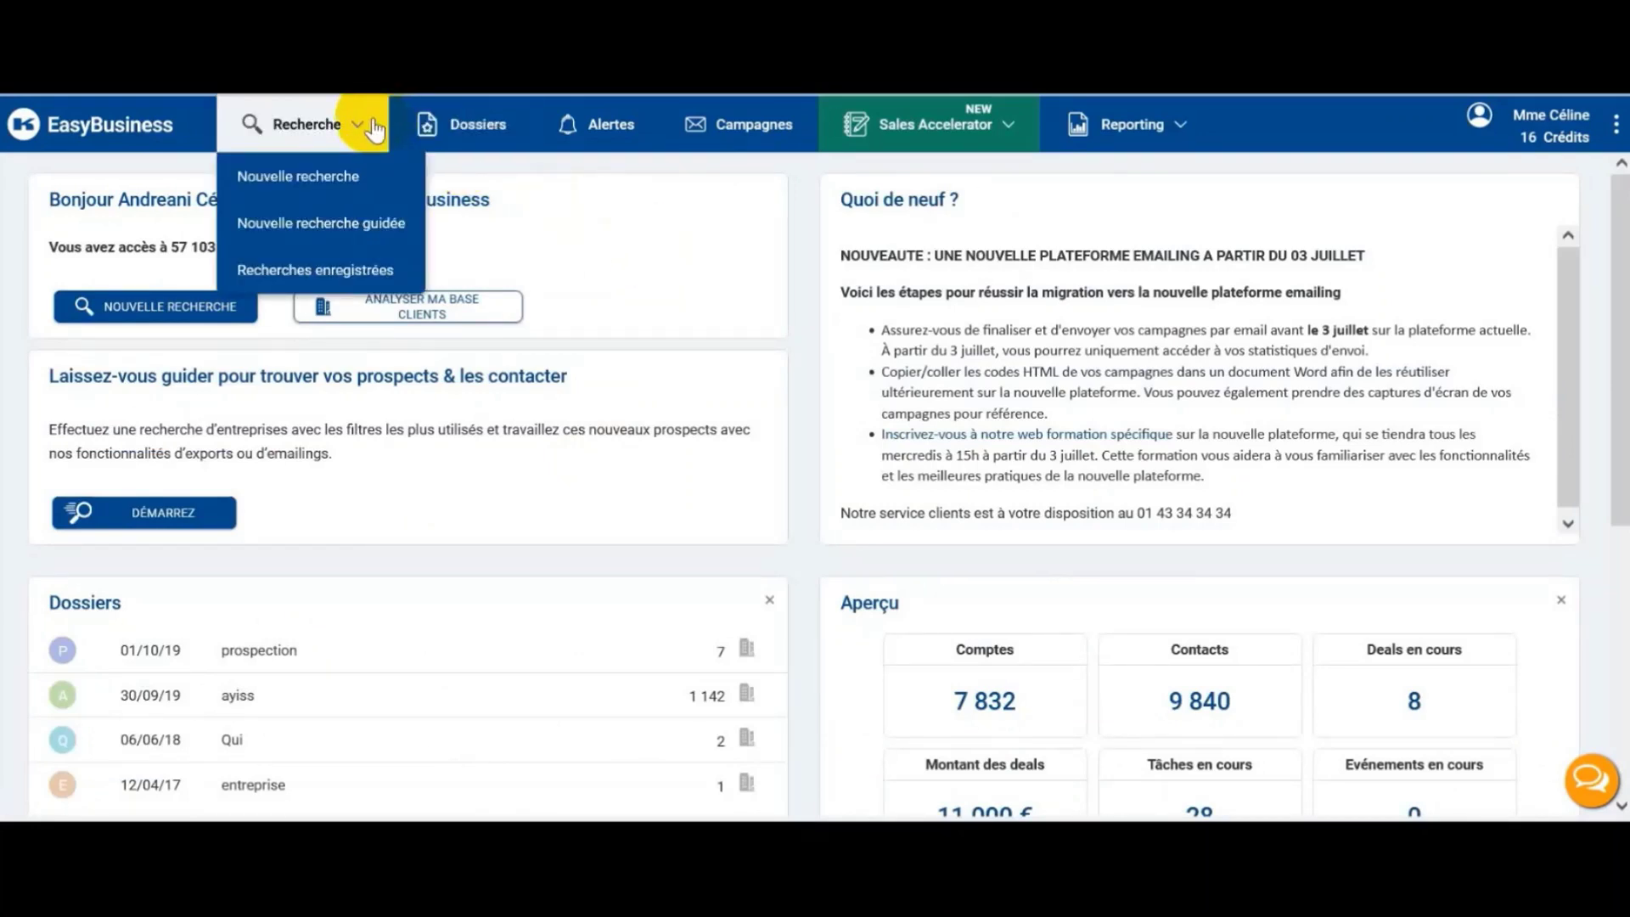
click(348, 270)
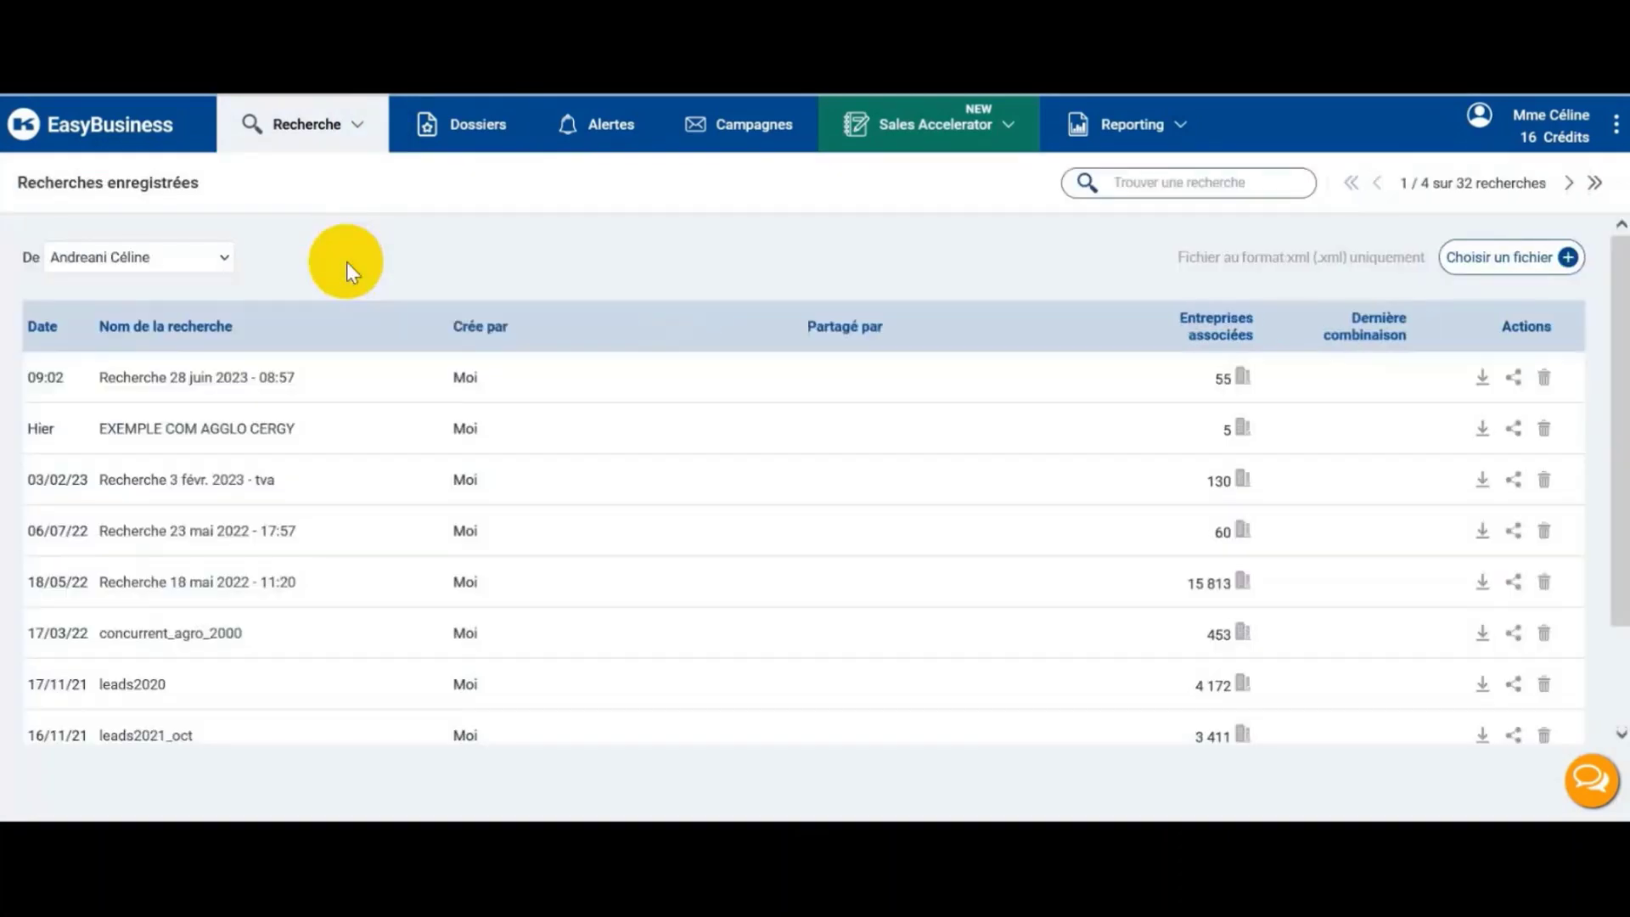
click(237, 383)
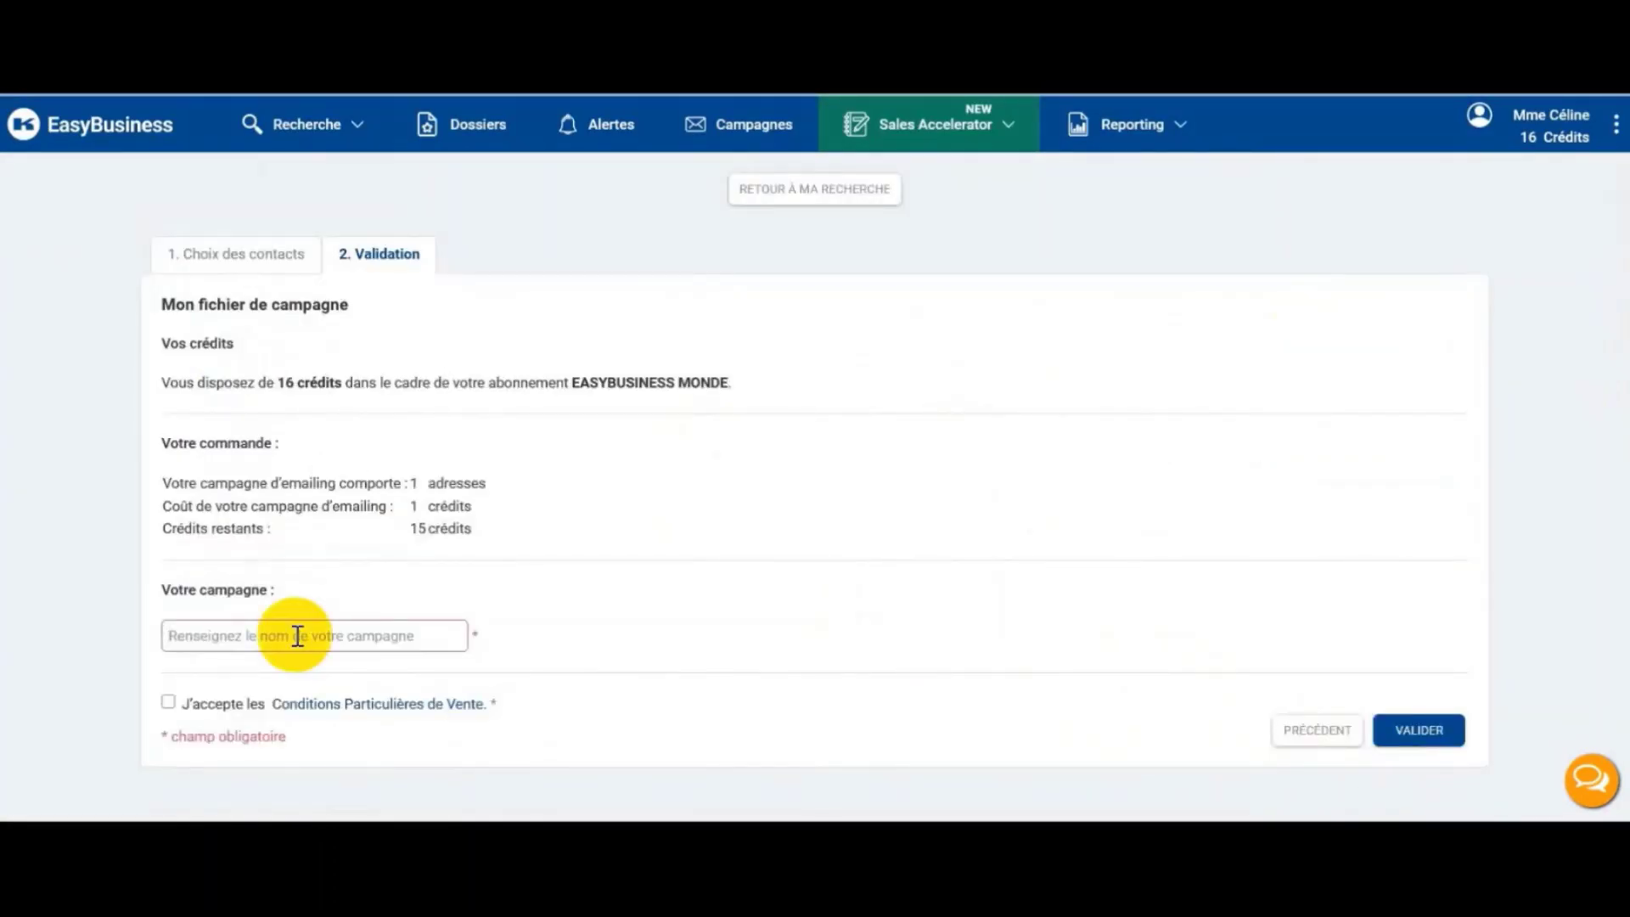
Step: Name the campaign 'campagne juin', accept the sales conditions and confirm the 1-credit order
text(campagne juin)
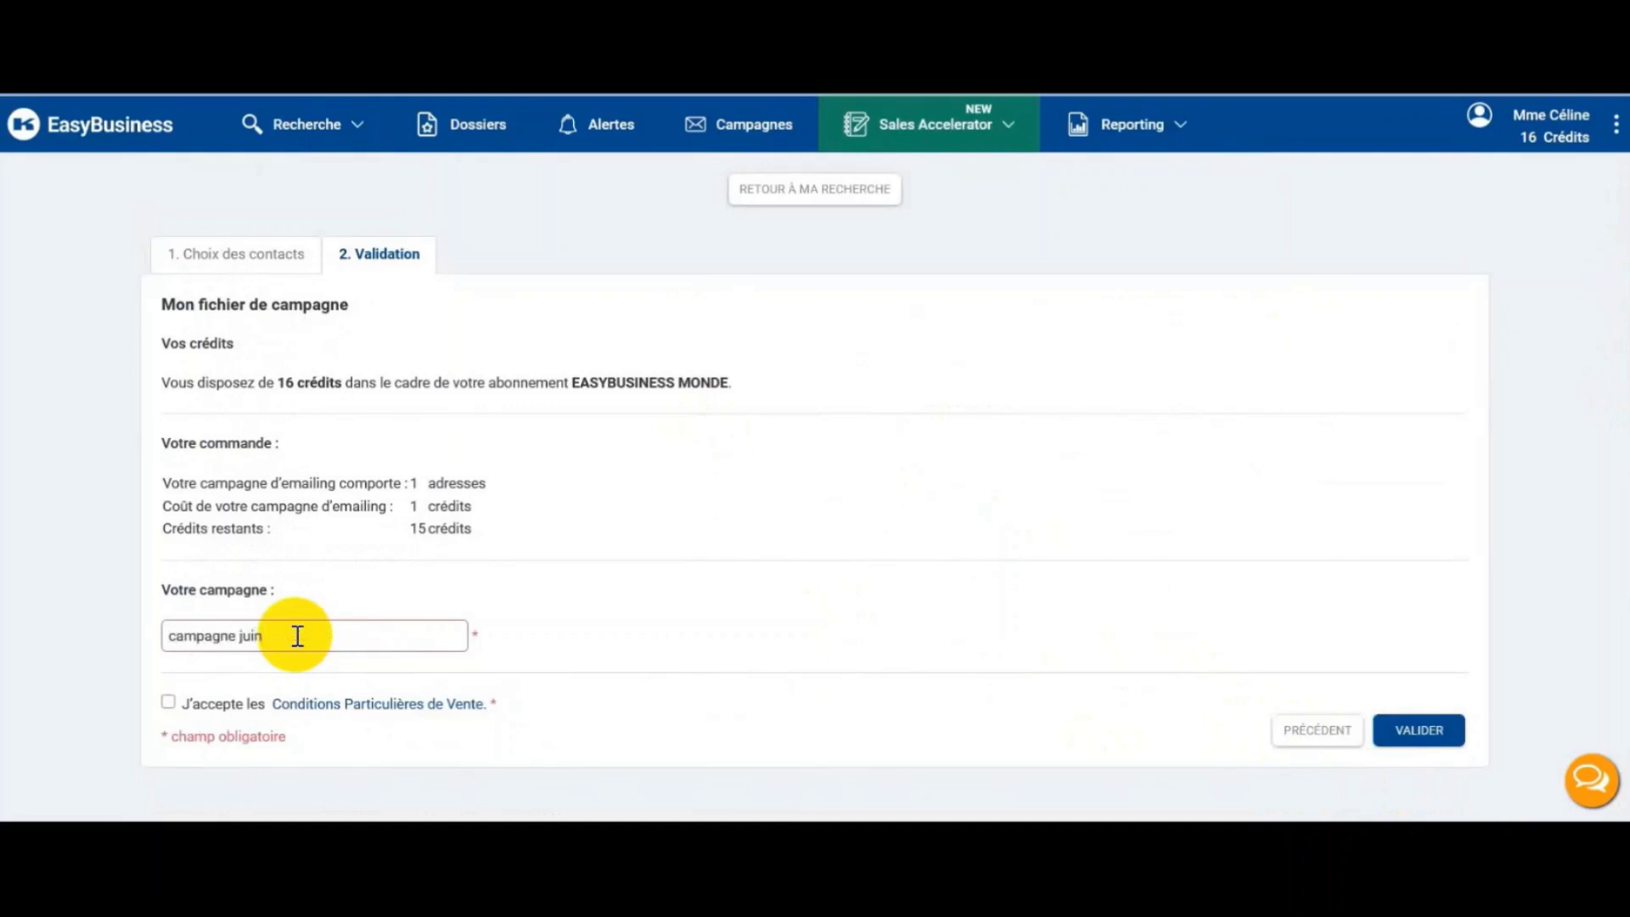
click(168, 701)
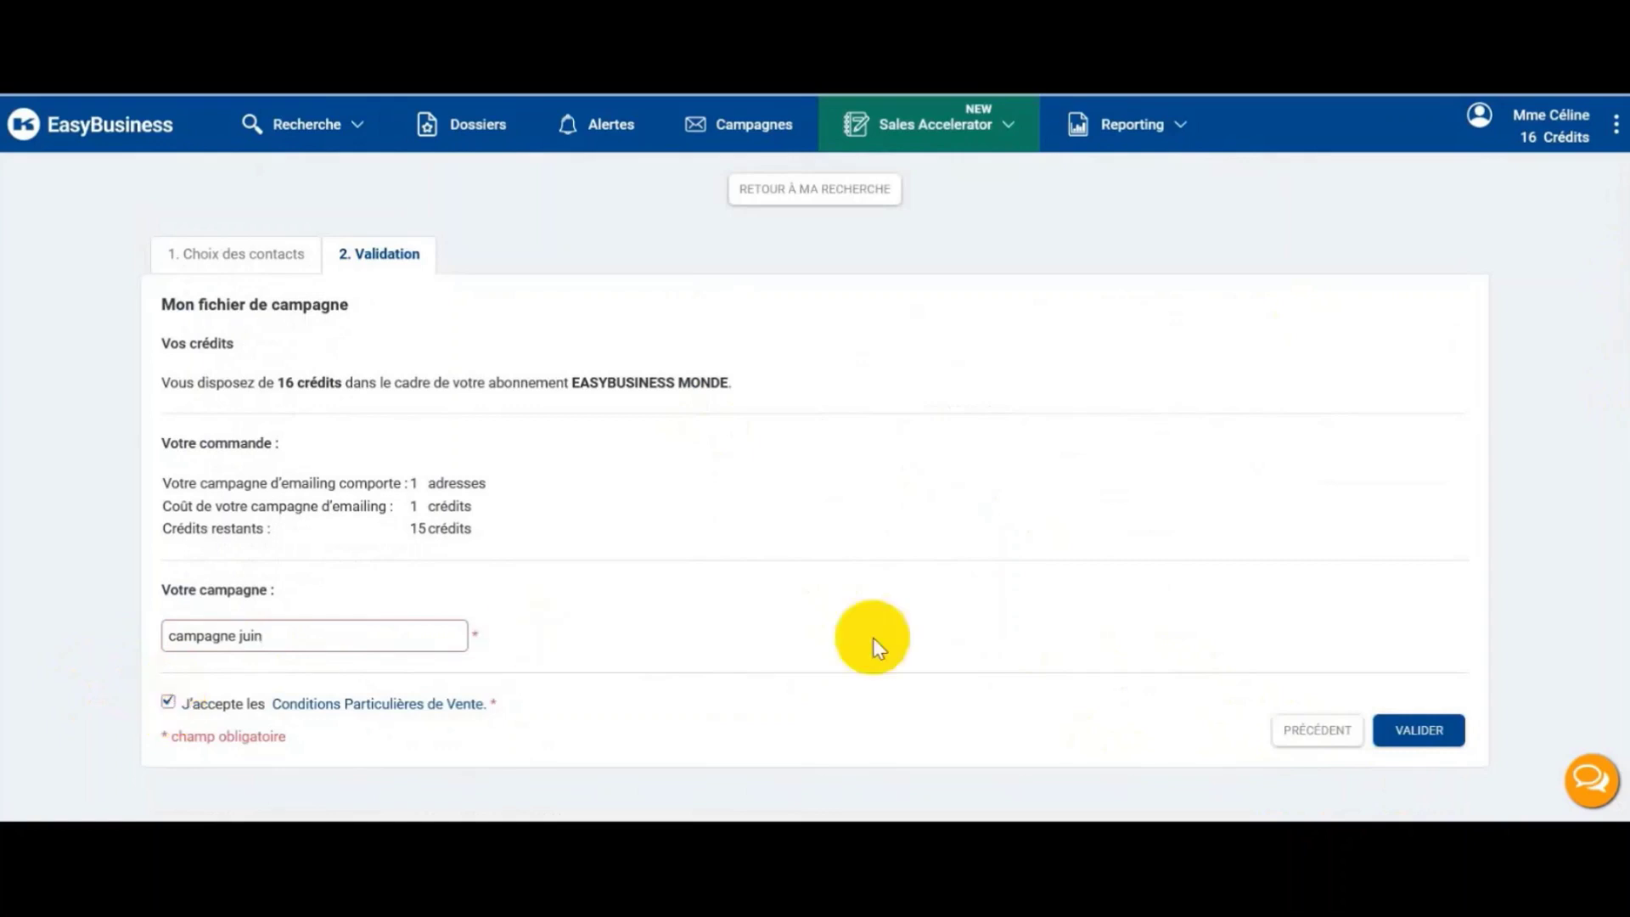
click(1415, 730)
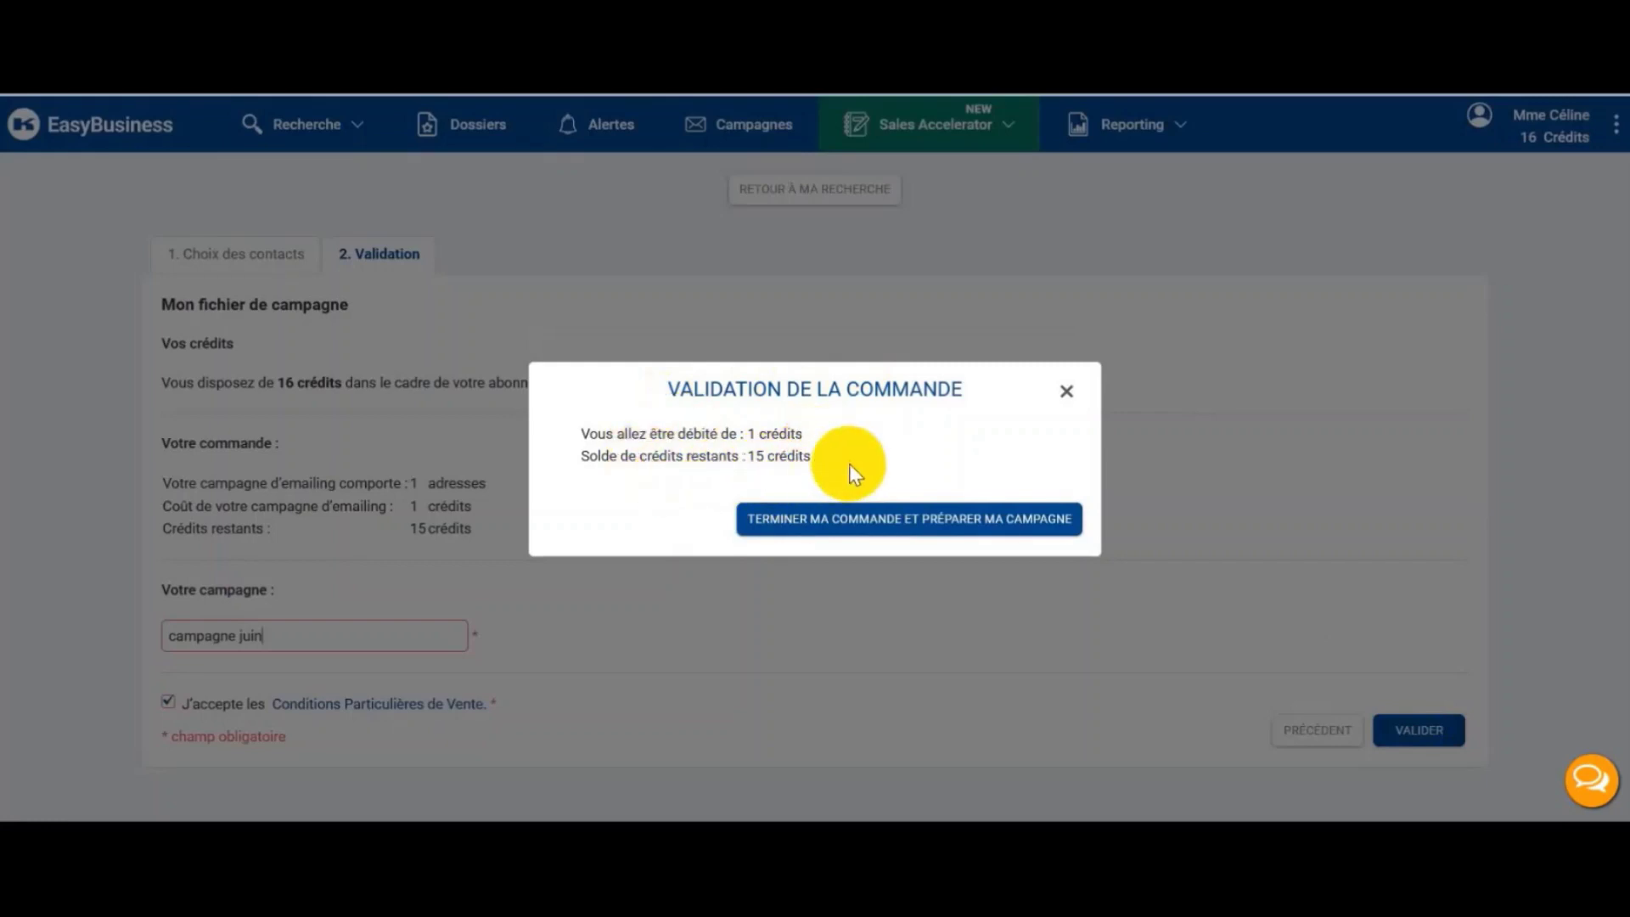
click(912, 519)
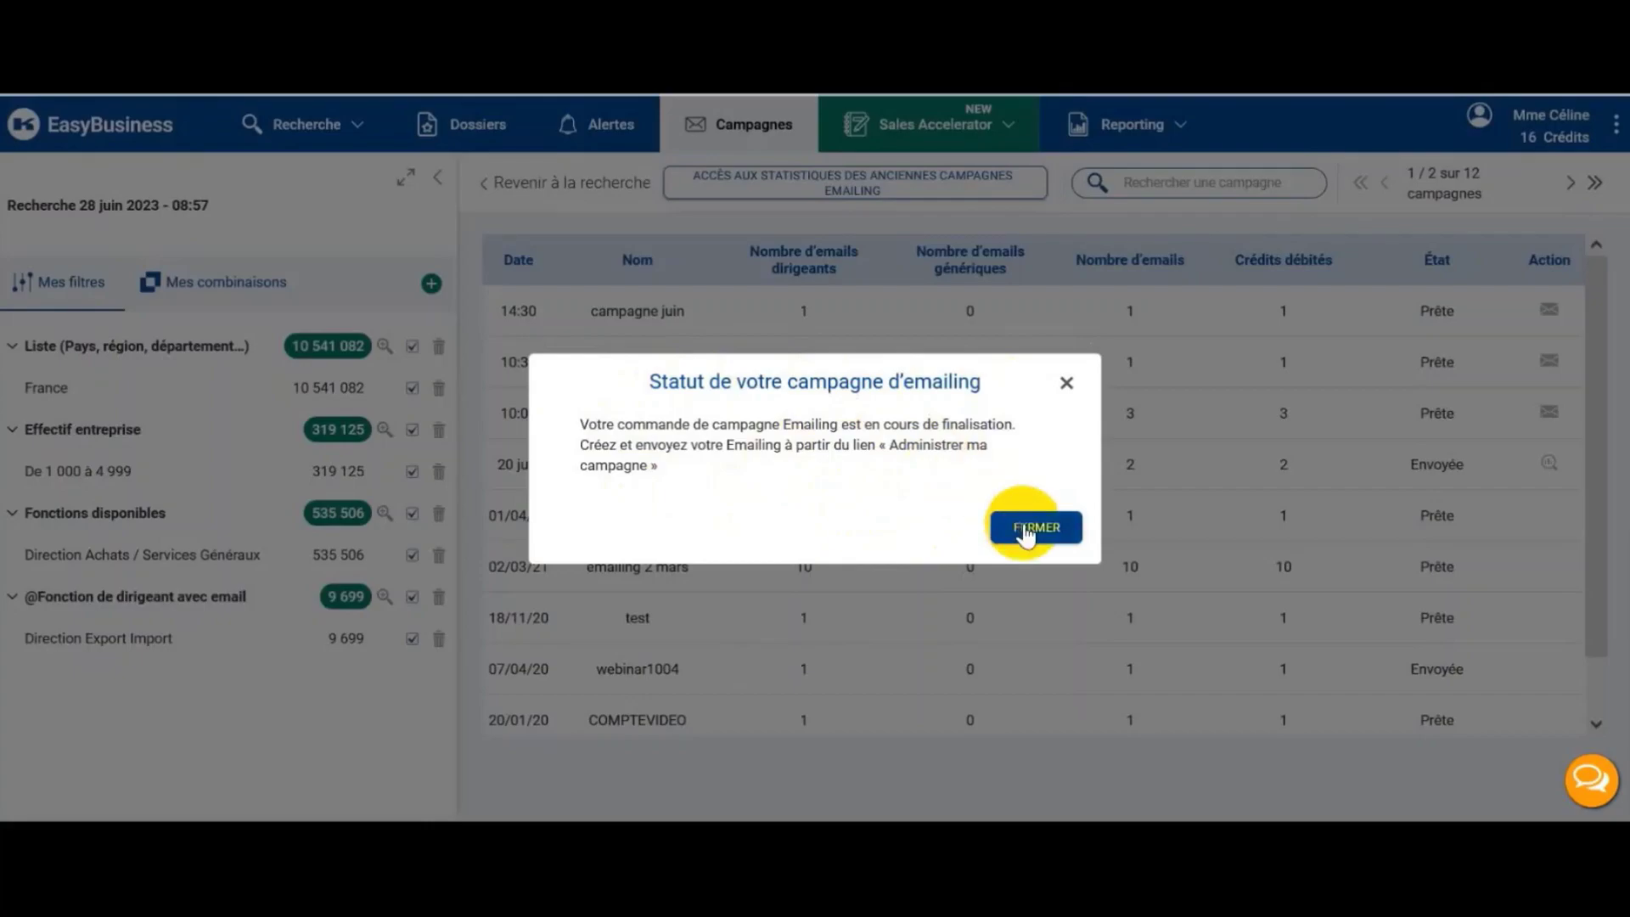
Step: Dismiss the status message and go to the preparation interface for 'campagne juin'
click(1027, 528)
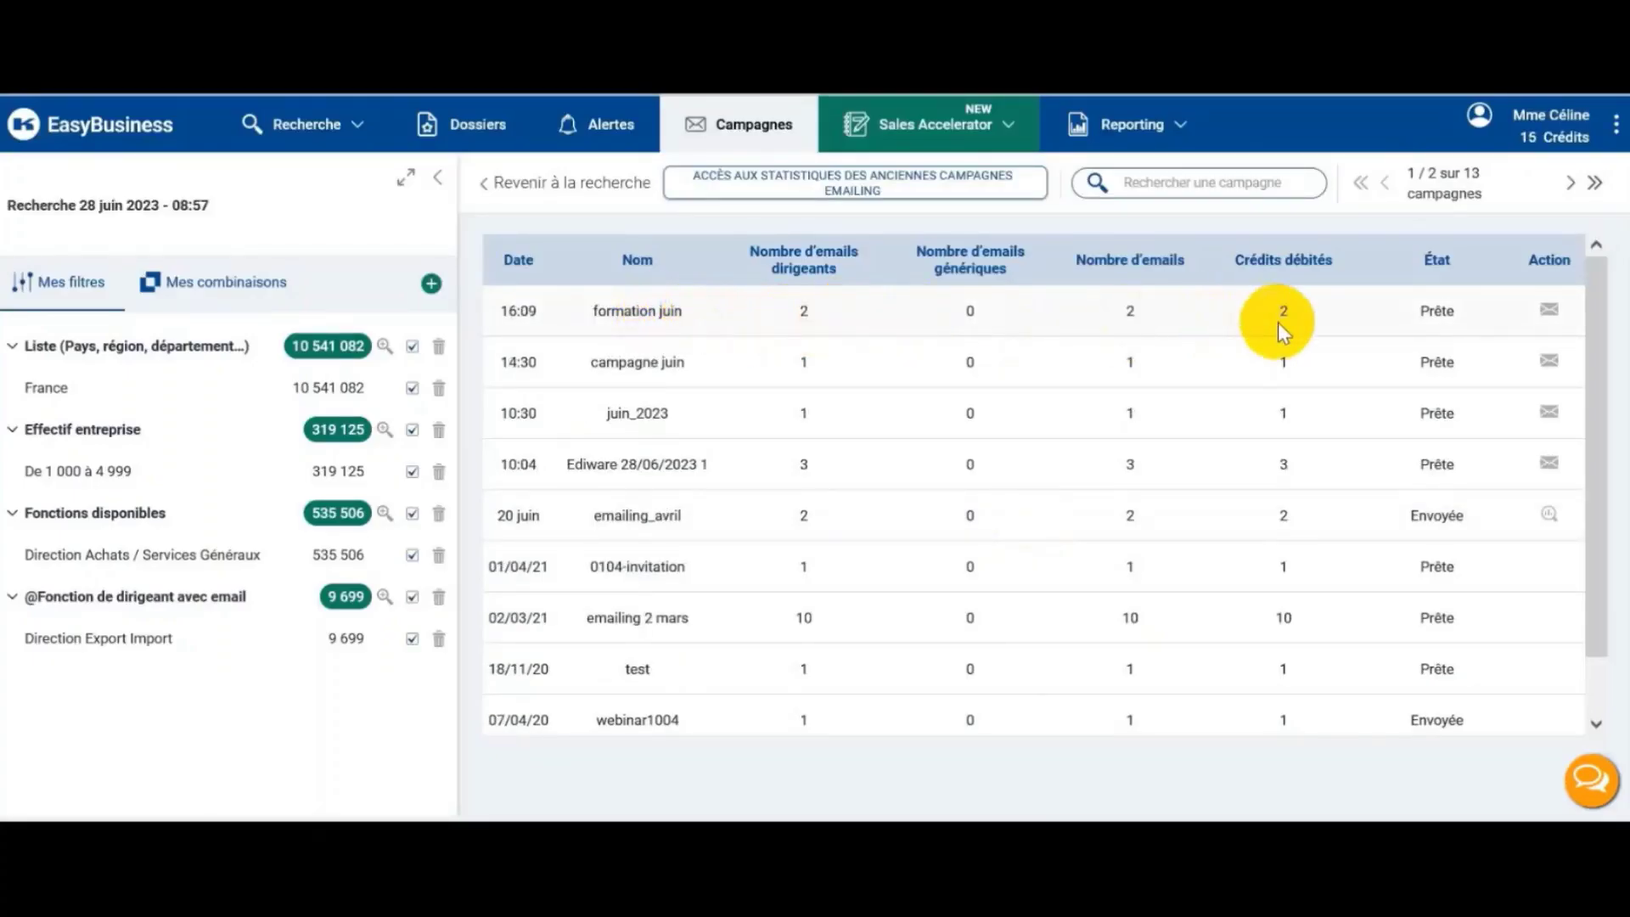
click(1548, 312)
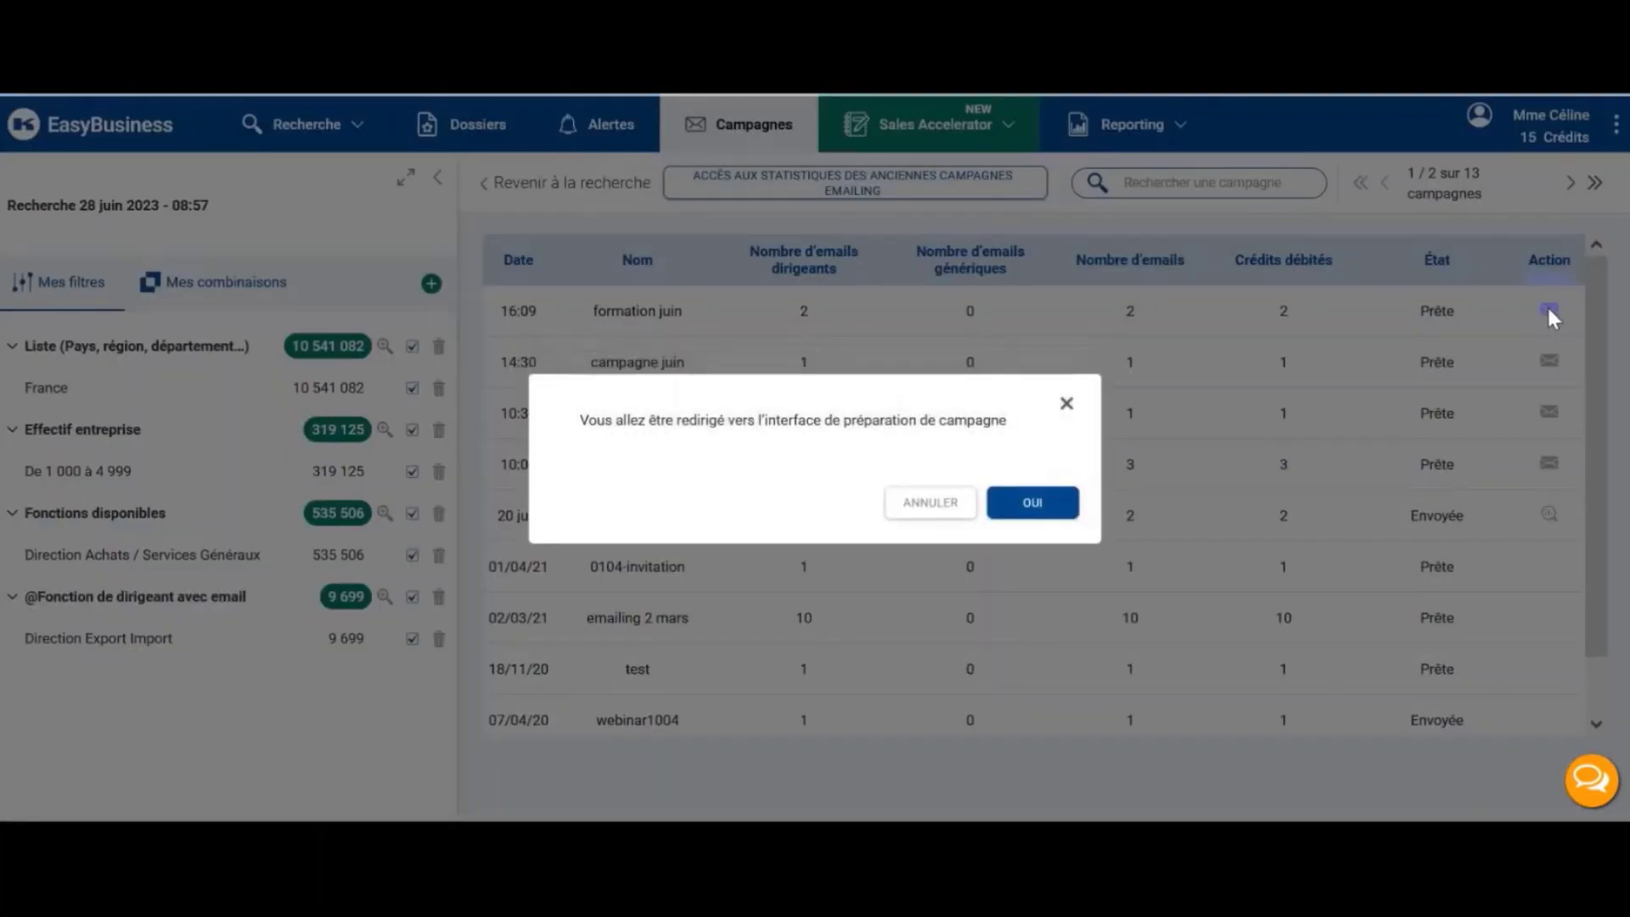
click(1032, 506)
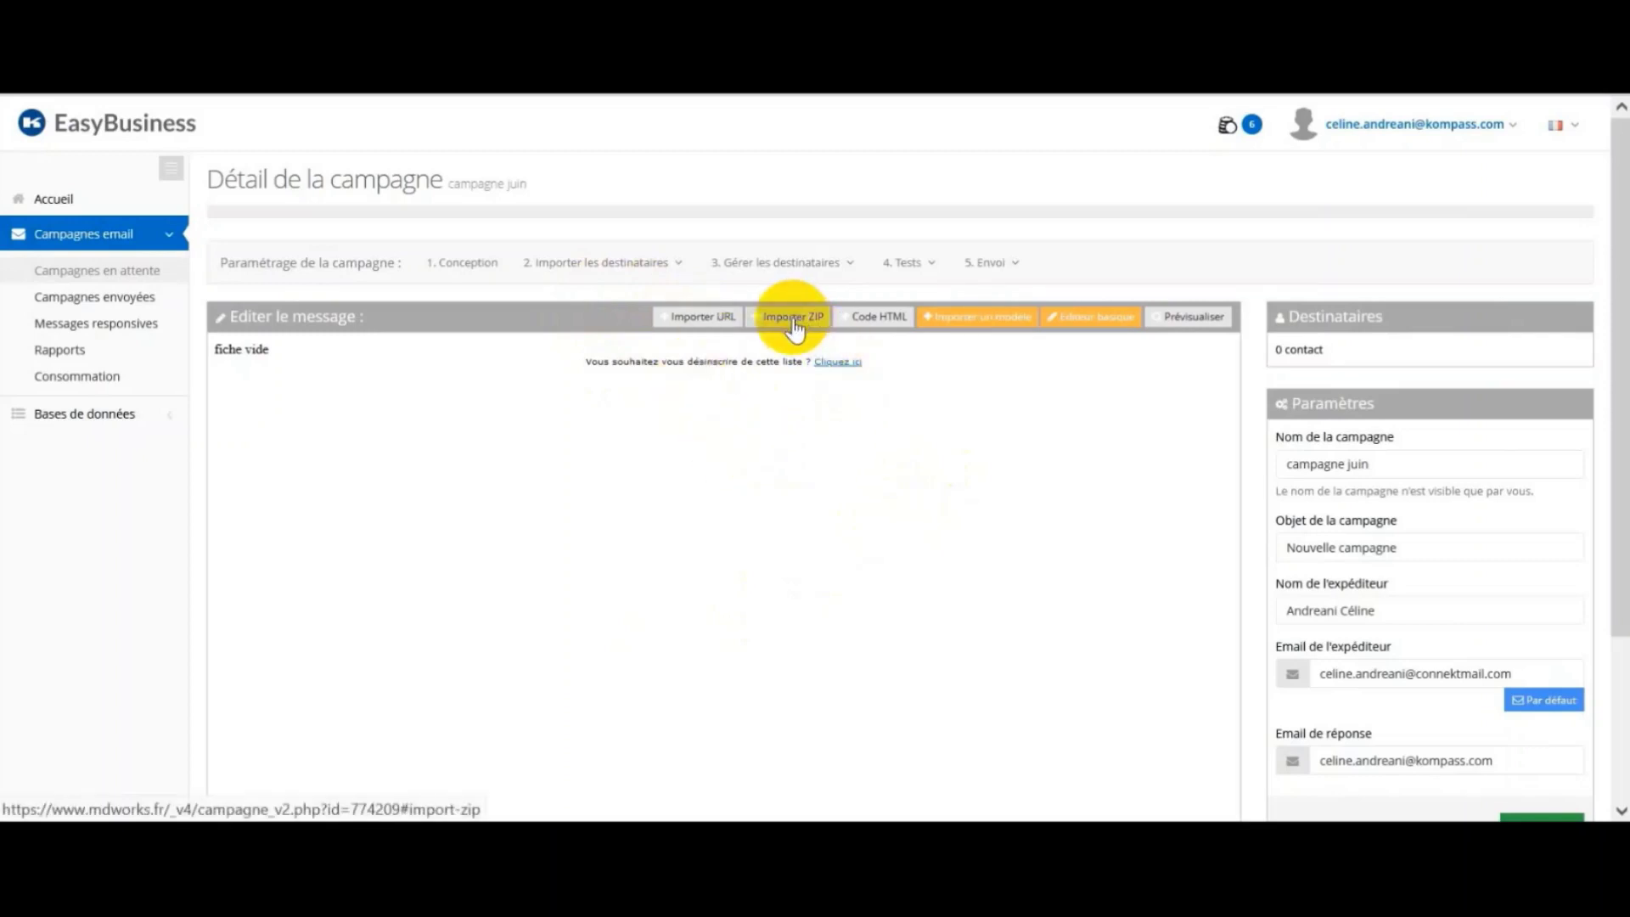
Step: Open the message's Code HTML editor, then switch to the Word document holding the newsletter HTML
click(878, 323)
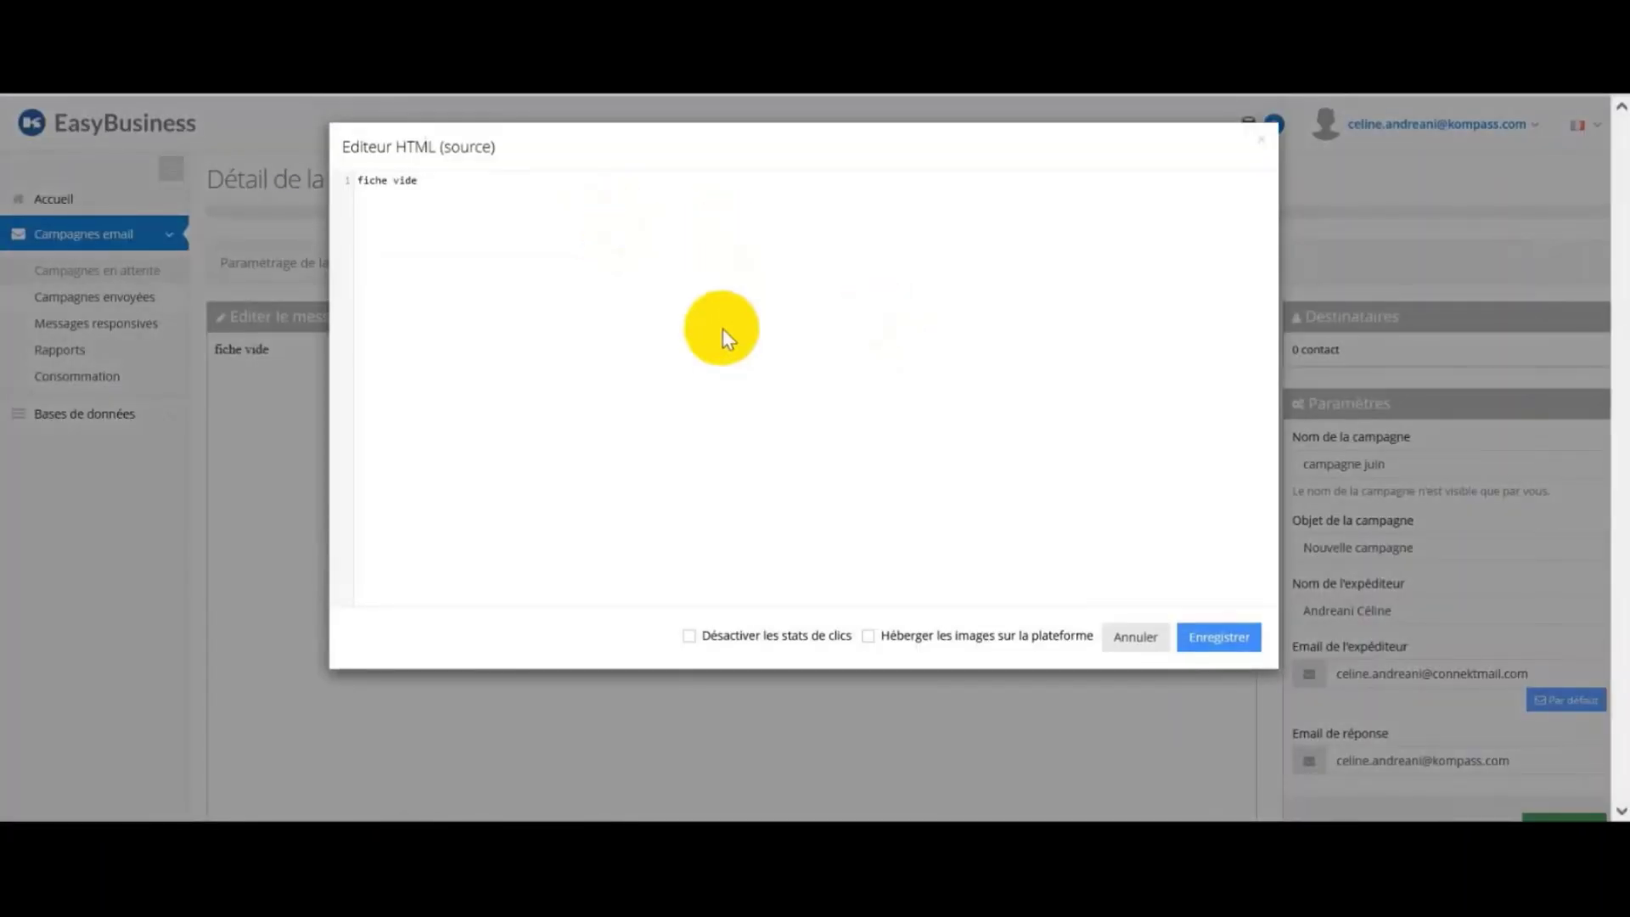
mouse_move(730, 821)
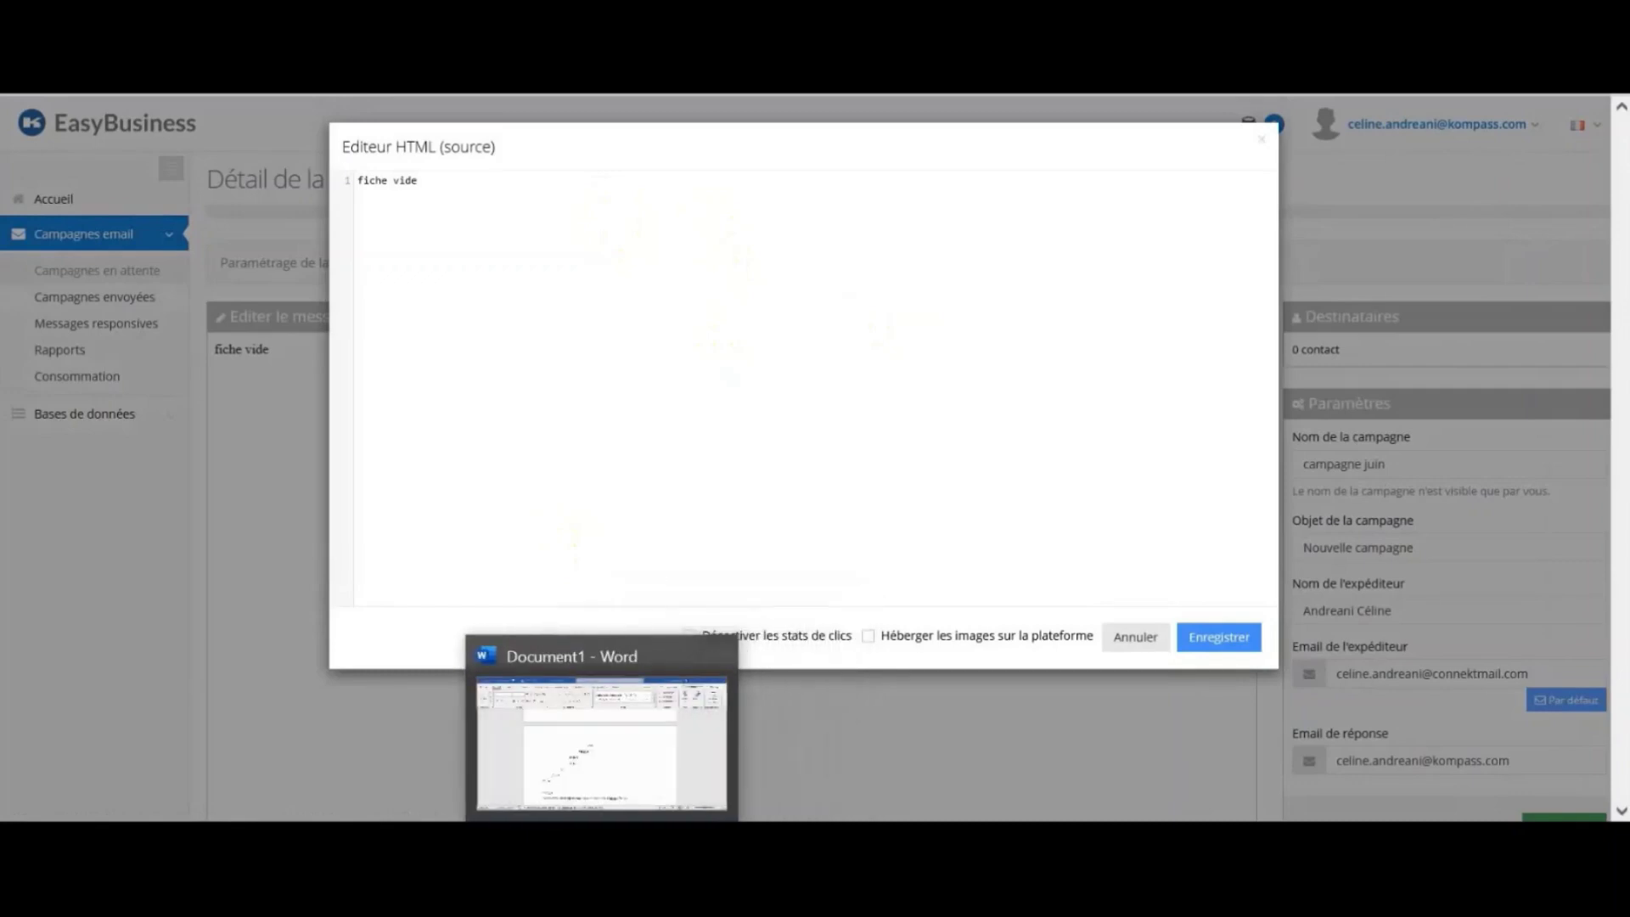
click(625, 782)
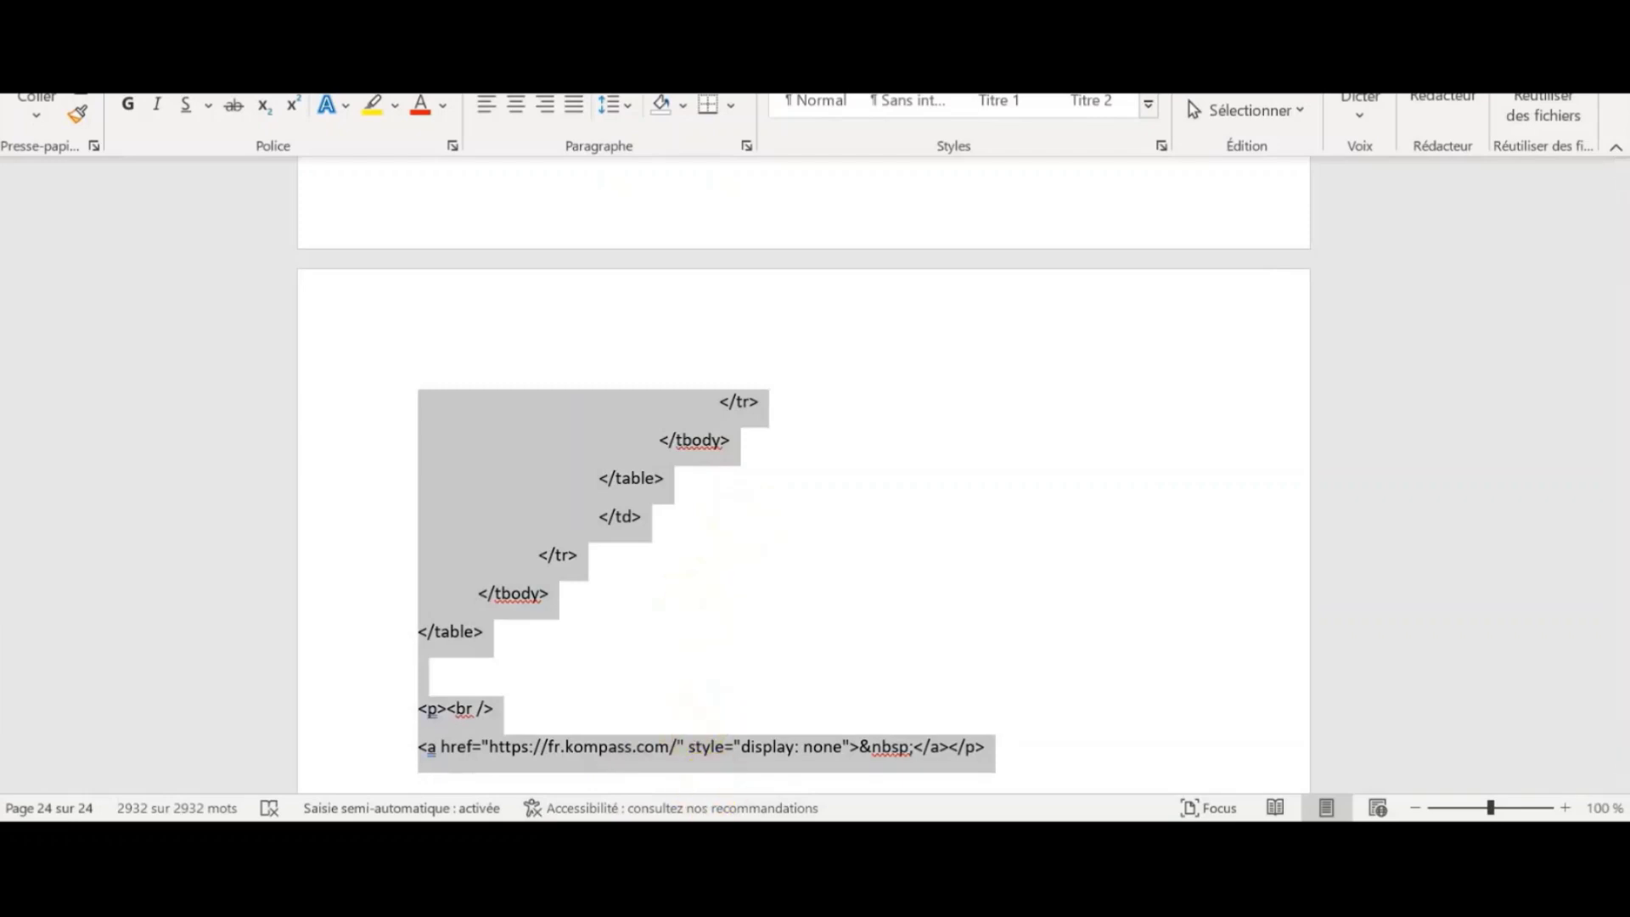
Step: Return from Word to the EasyBusiness HTML source editor in Firefox
mouse_move(666, 837)
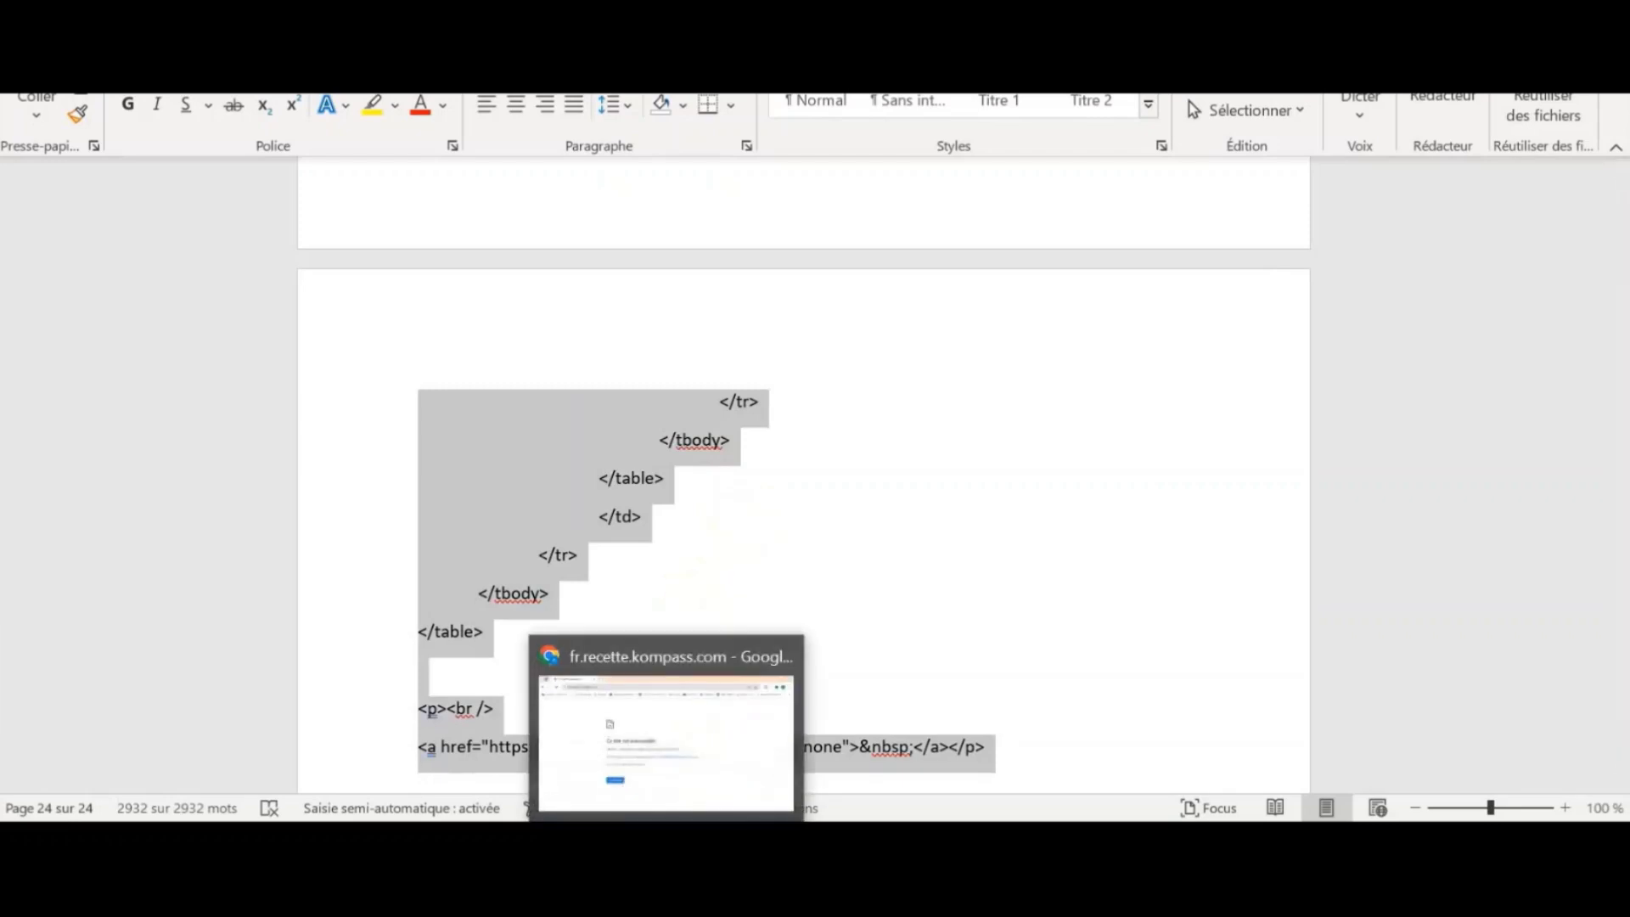
mouse_move(539, 836)
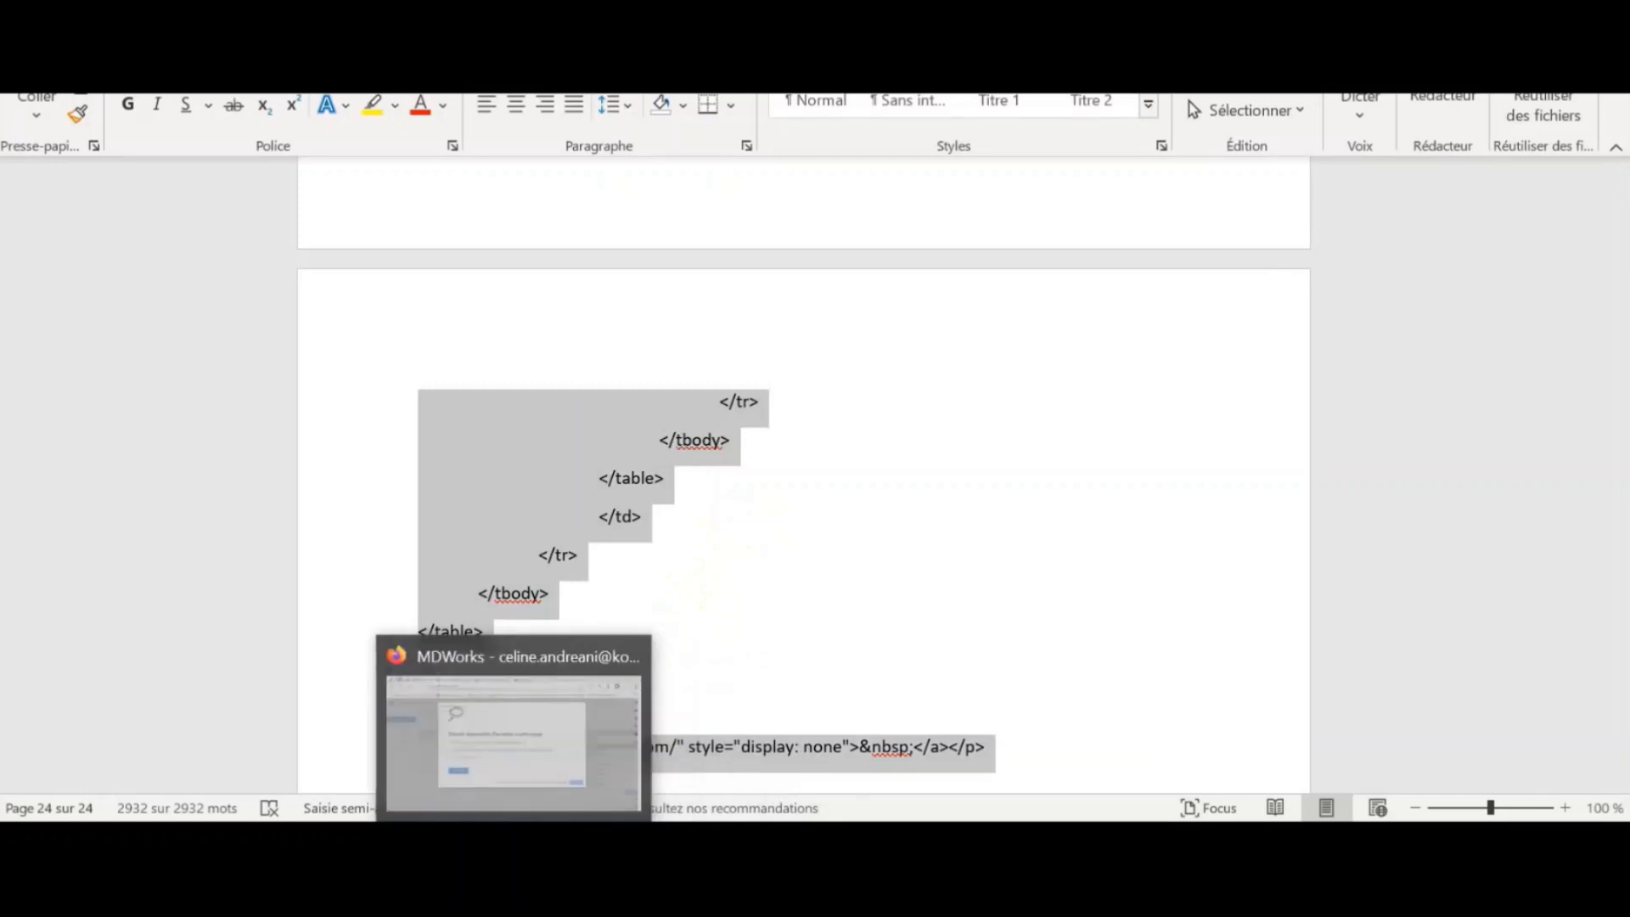
click(506, 781)
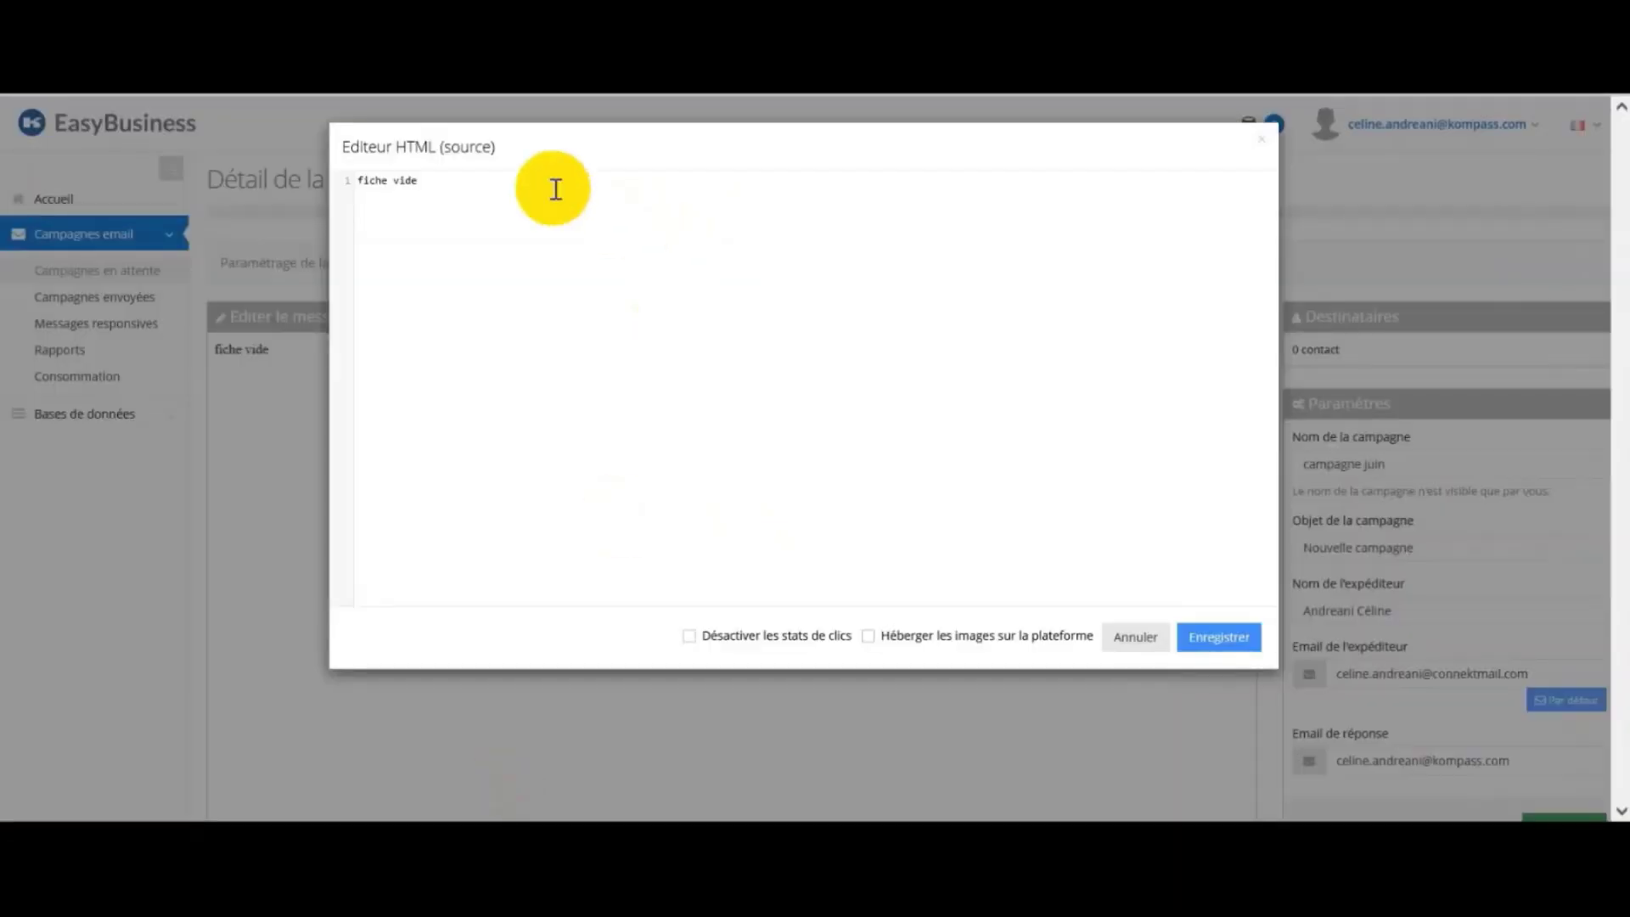
Step: Paste the newsletter HTML over 'fiche vide', enable platform image hosting, and save
drag(462, 179, 338, 180)
key(ctrl+v)
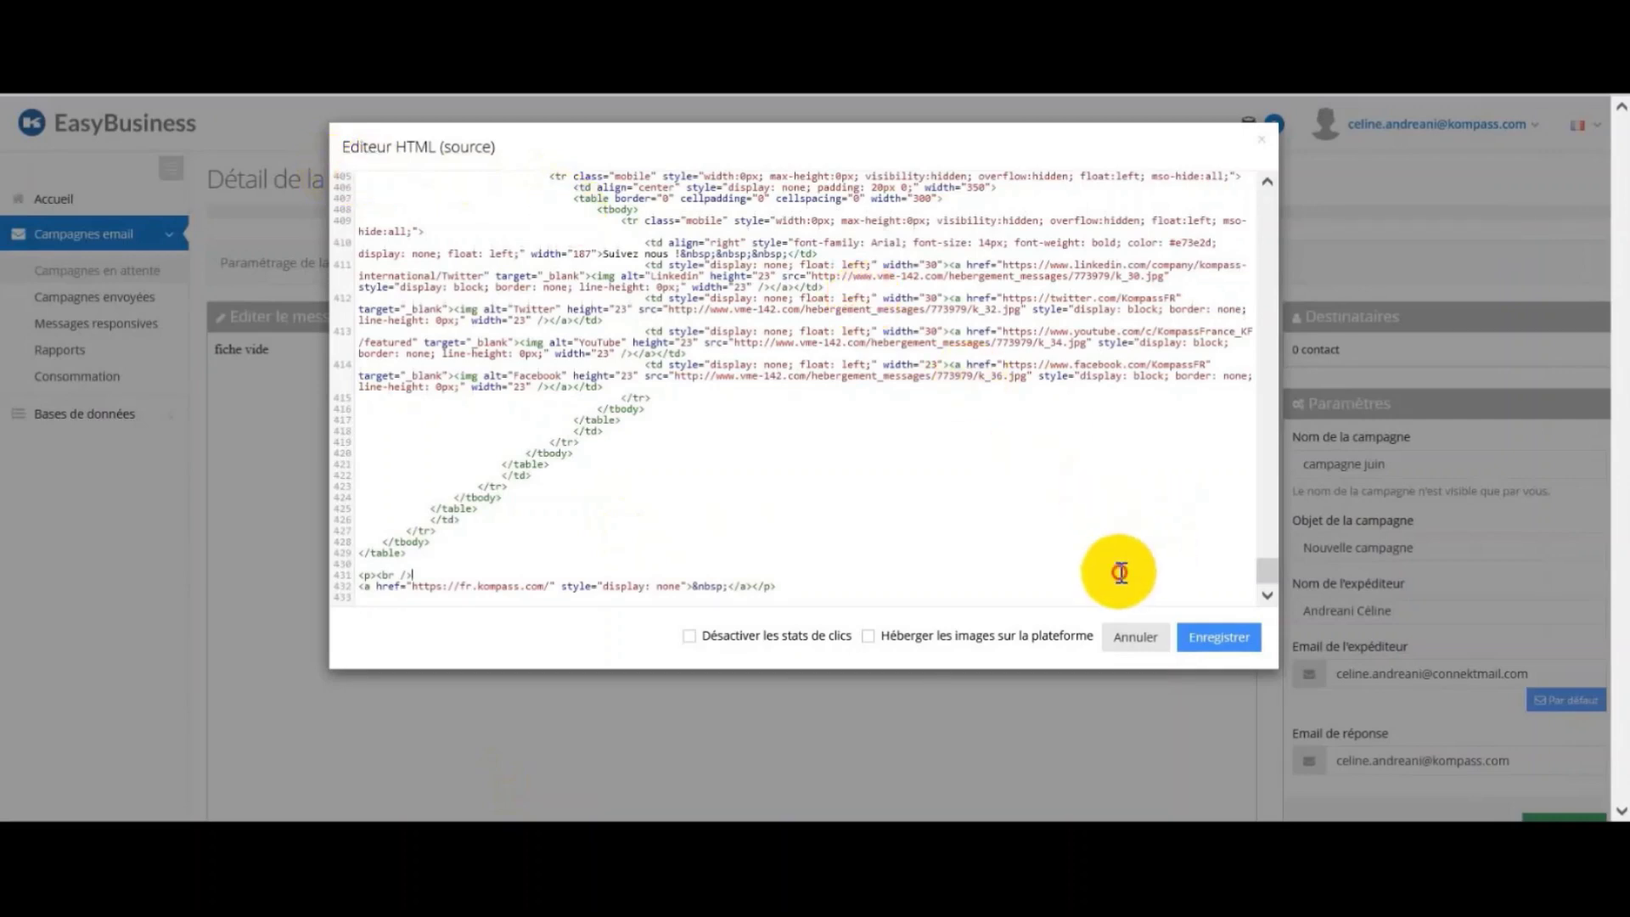
click(981, 639)
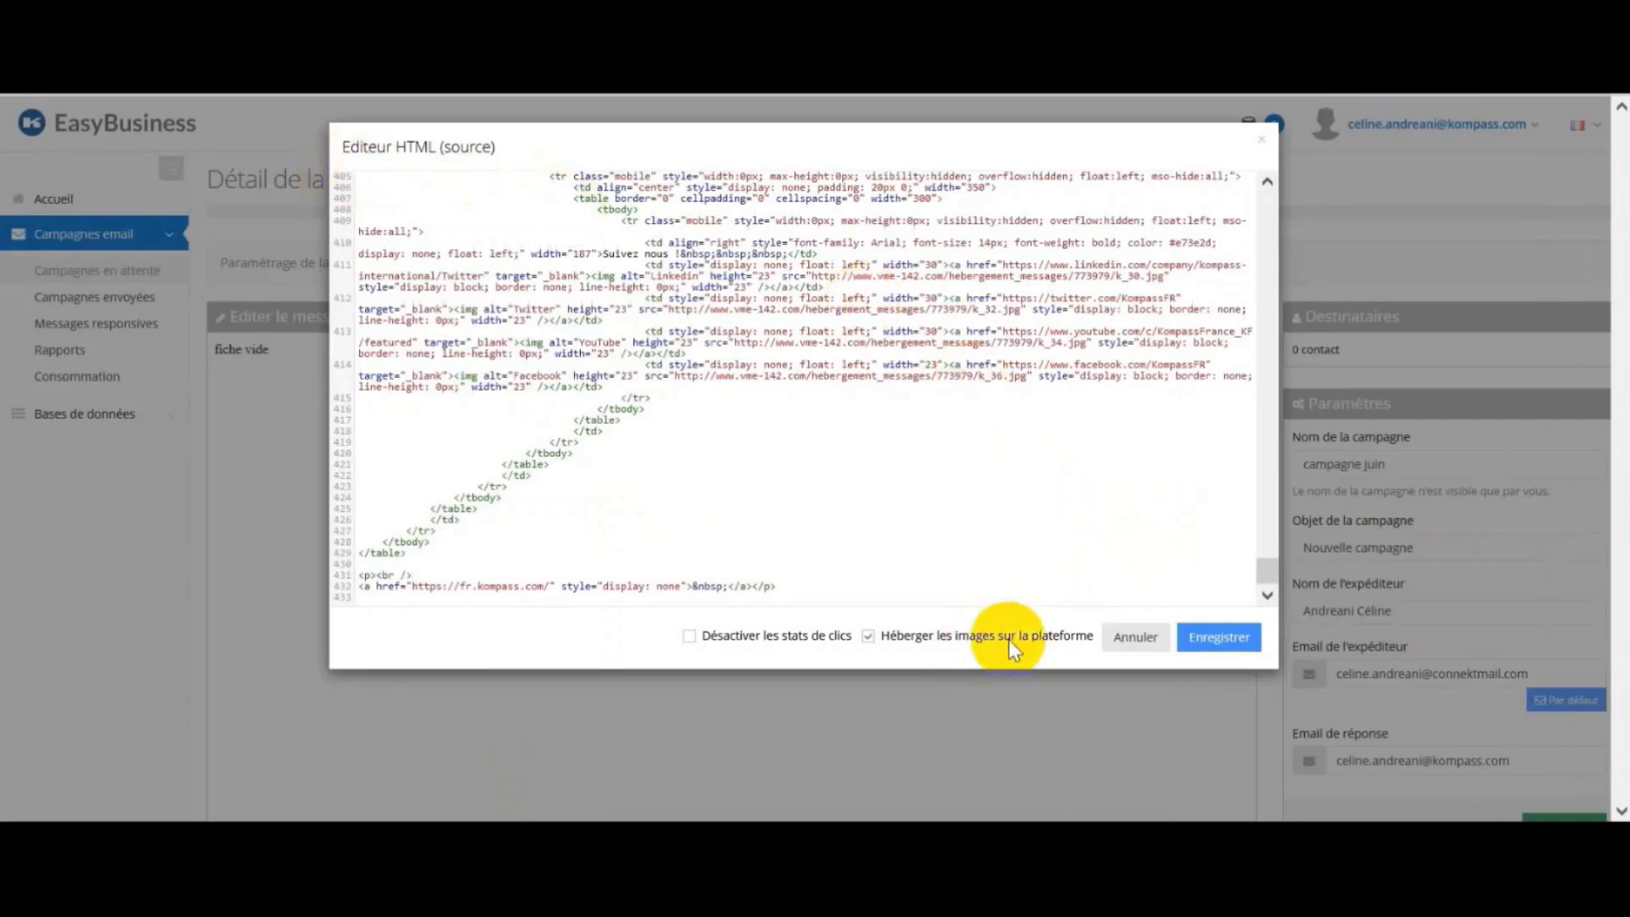
click(1226, 648)
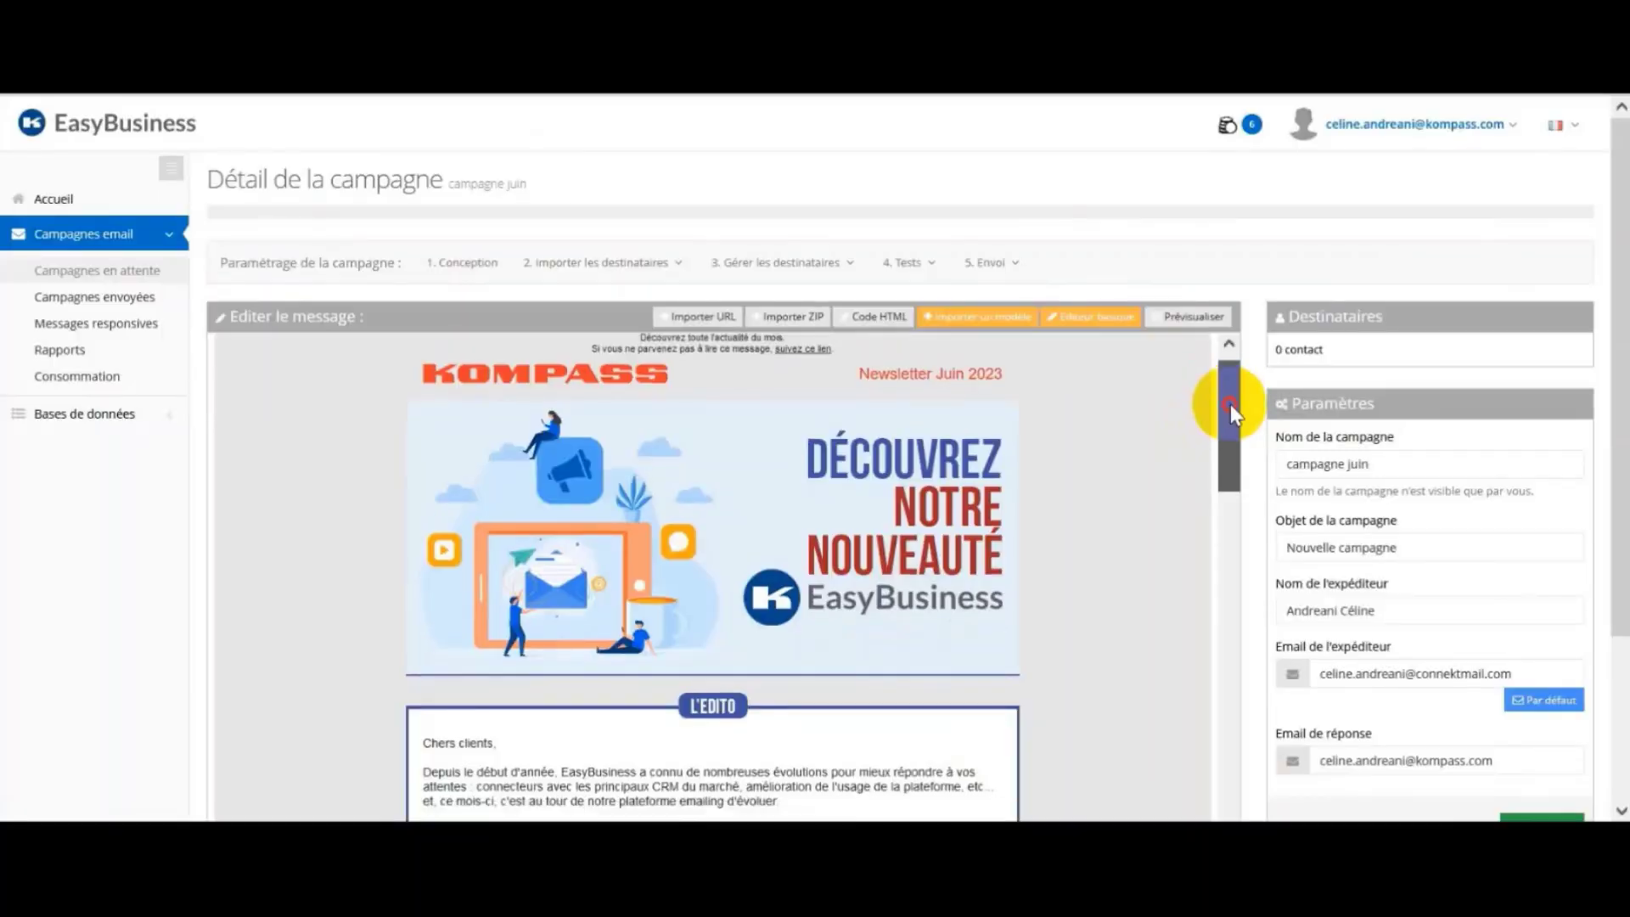
mouse_move(1230, 405)
mouse_down()
mouse_move(1255, 578)
mouse_move(1233, 777)
mouse_move(1231, 384)
mouse_up()
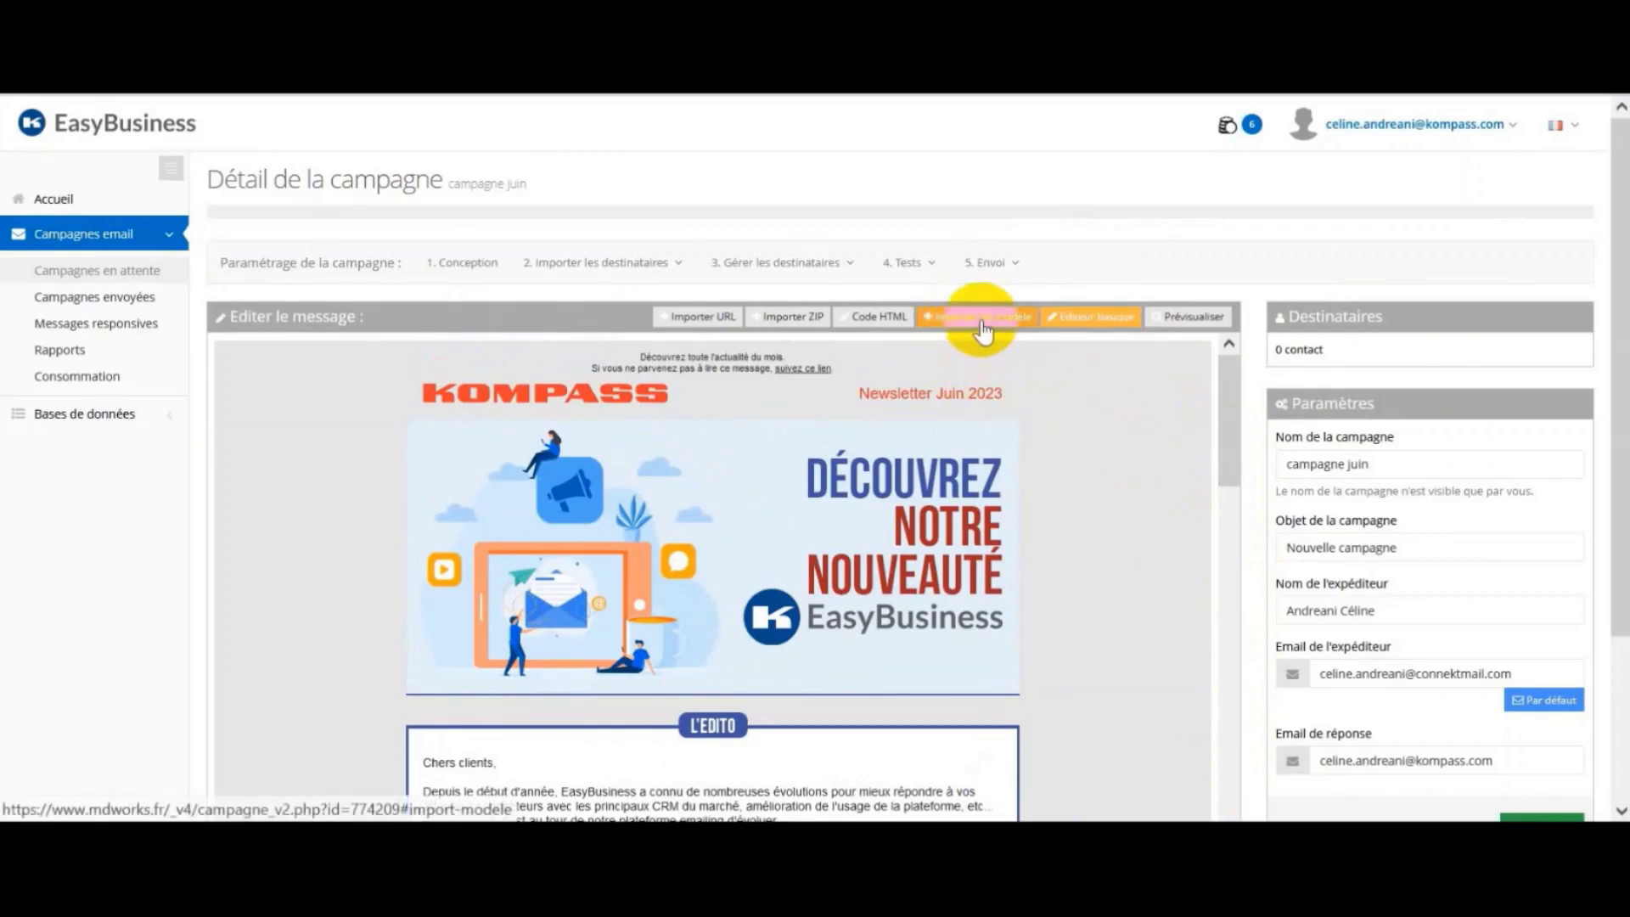
Step: Import the Corporate design template and open it in the Editeur responsive builder
click(983, 323)
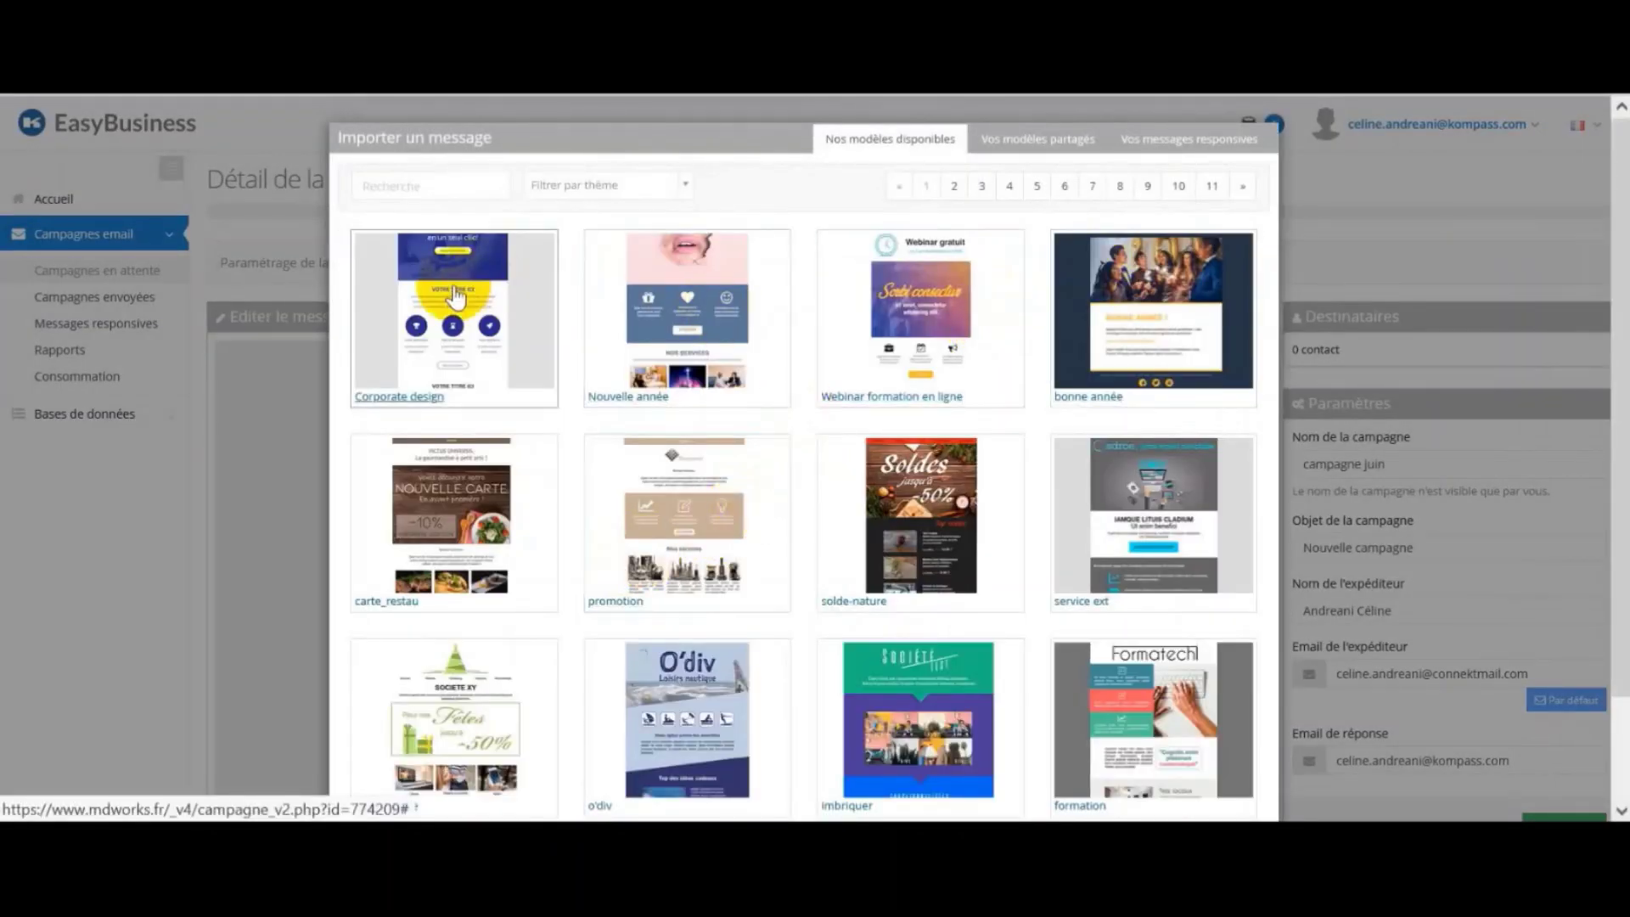
click(480, 368)
scroll(1223, 747, down, 2)
click(1227, 764)
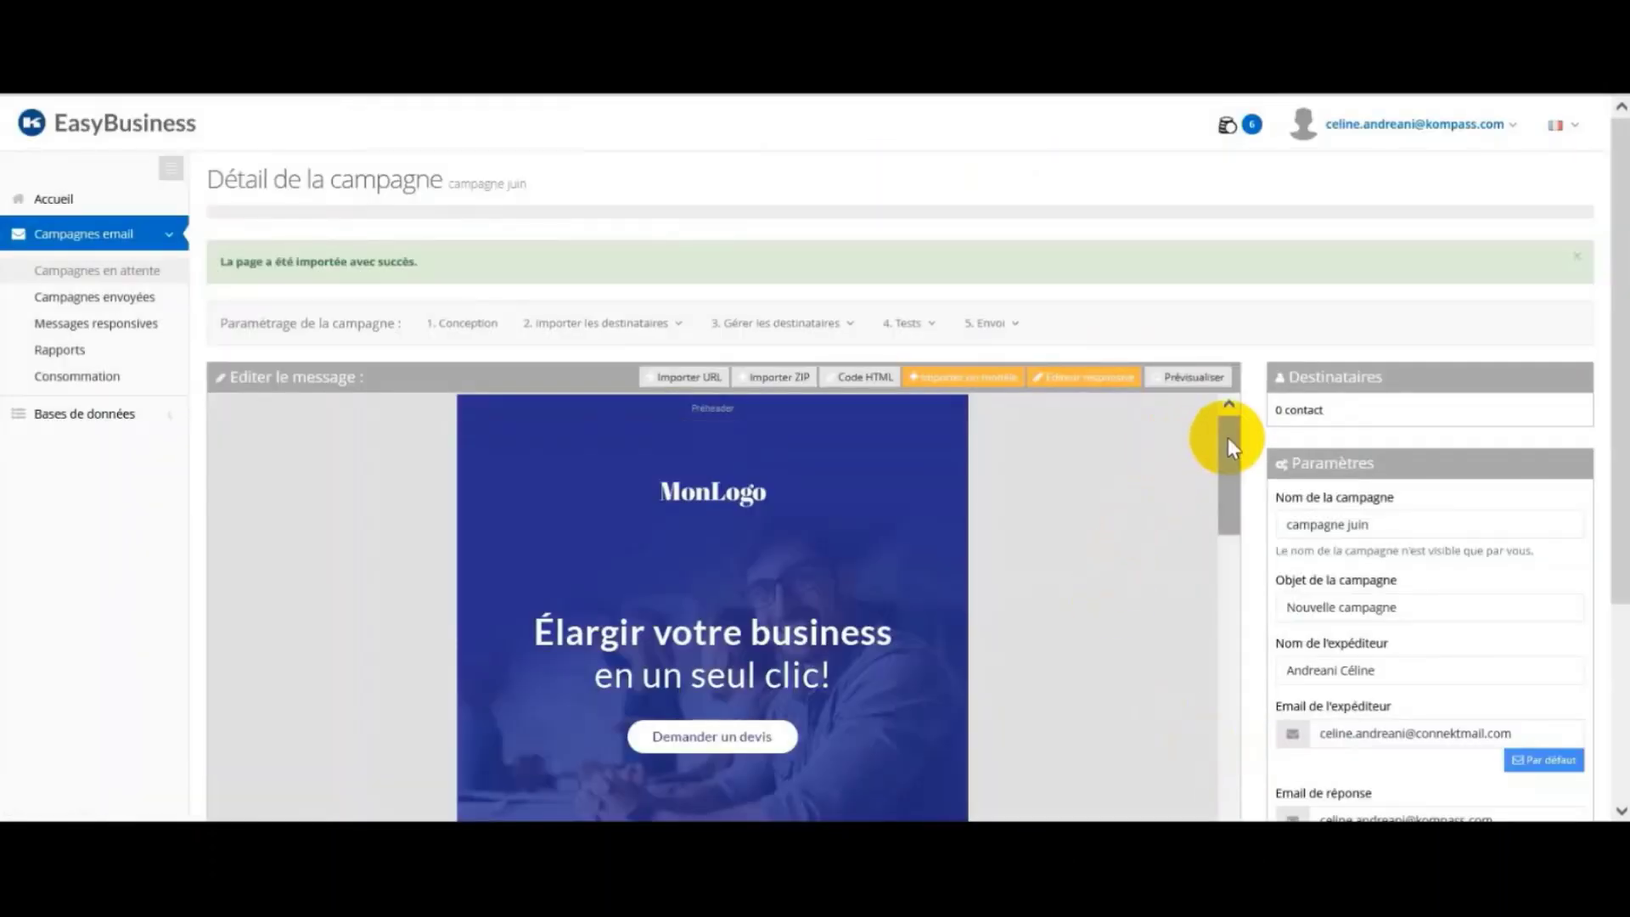
mouse_move(1228, 436)
mouse_down()
mouse_move(1245, 710)
mouse_move(1230, 772)
mouse_move(1212, 753)
mouse_move(1226, 409)
mouse_up()
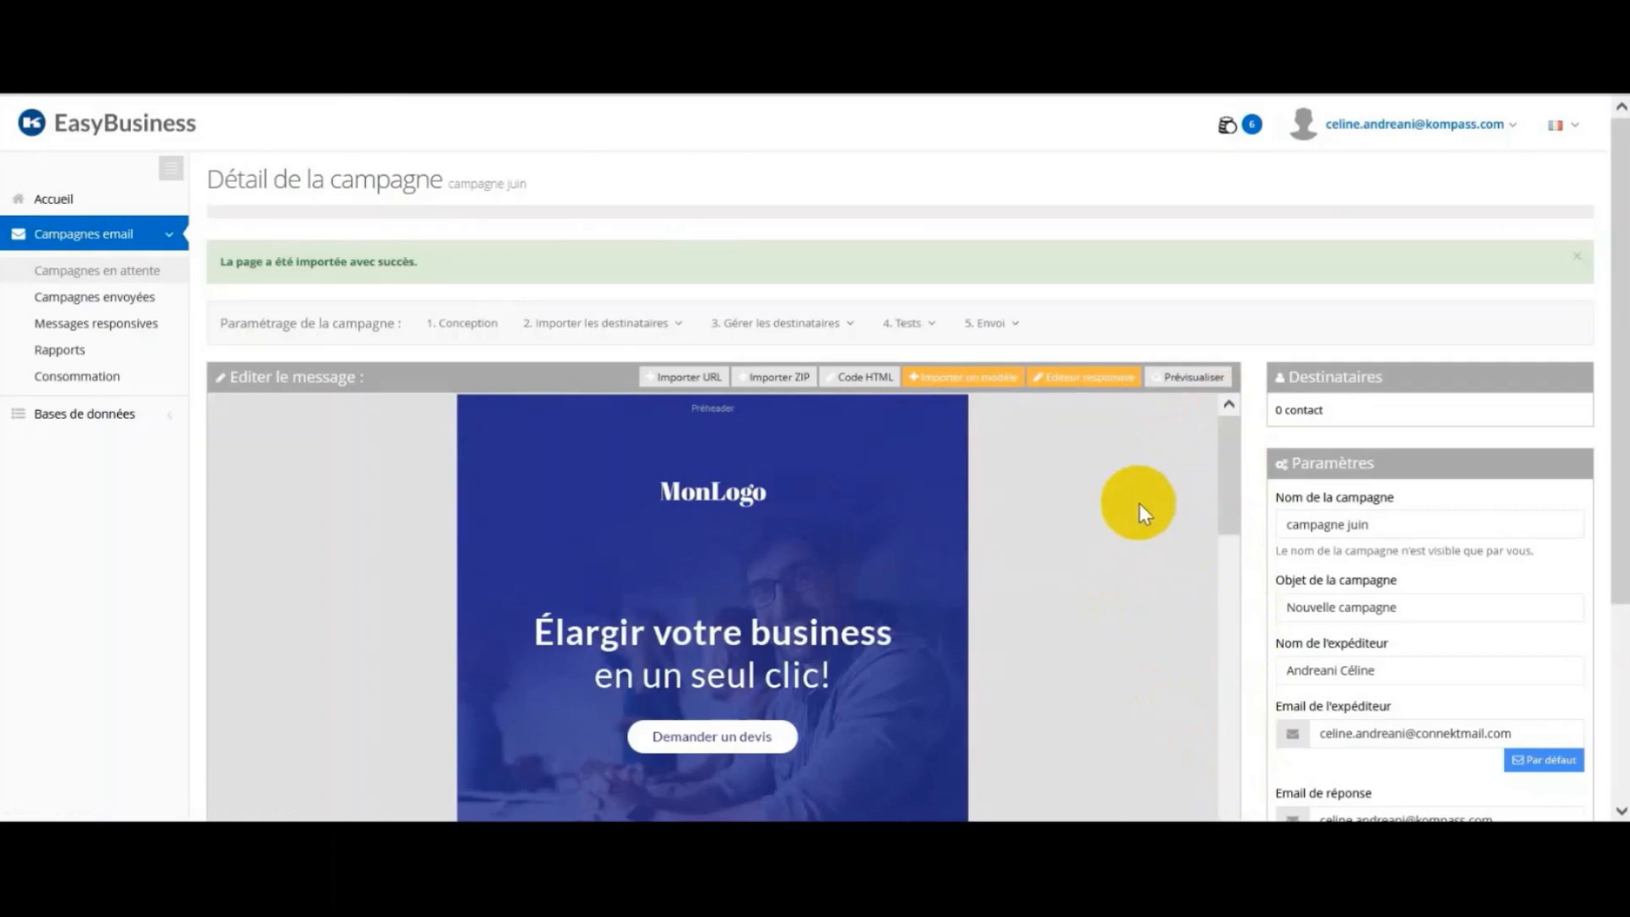
click(1095, 383)
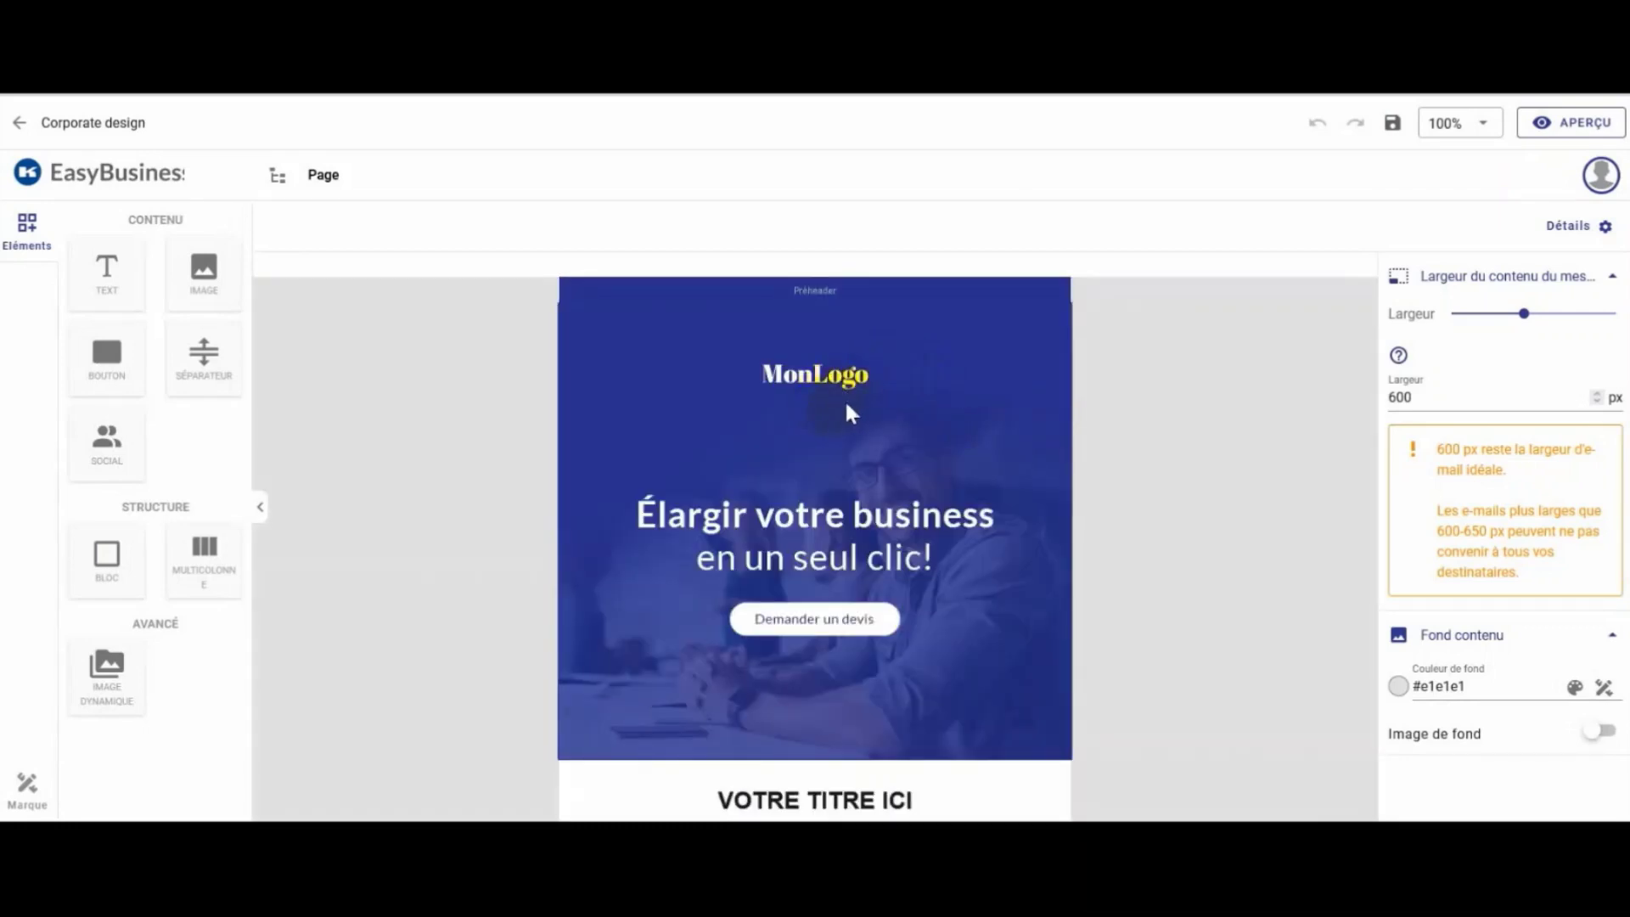
Step: Add an image block with the first gallery photo and delete the MonLogo banner below it
drag(204, 272, 839, 369)
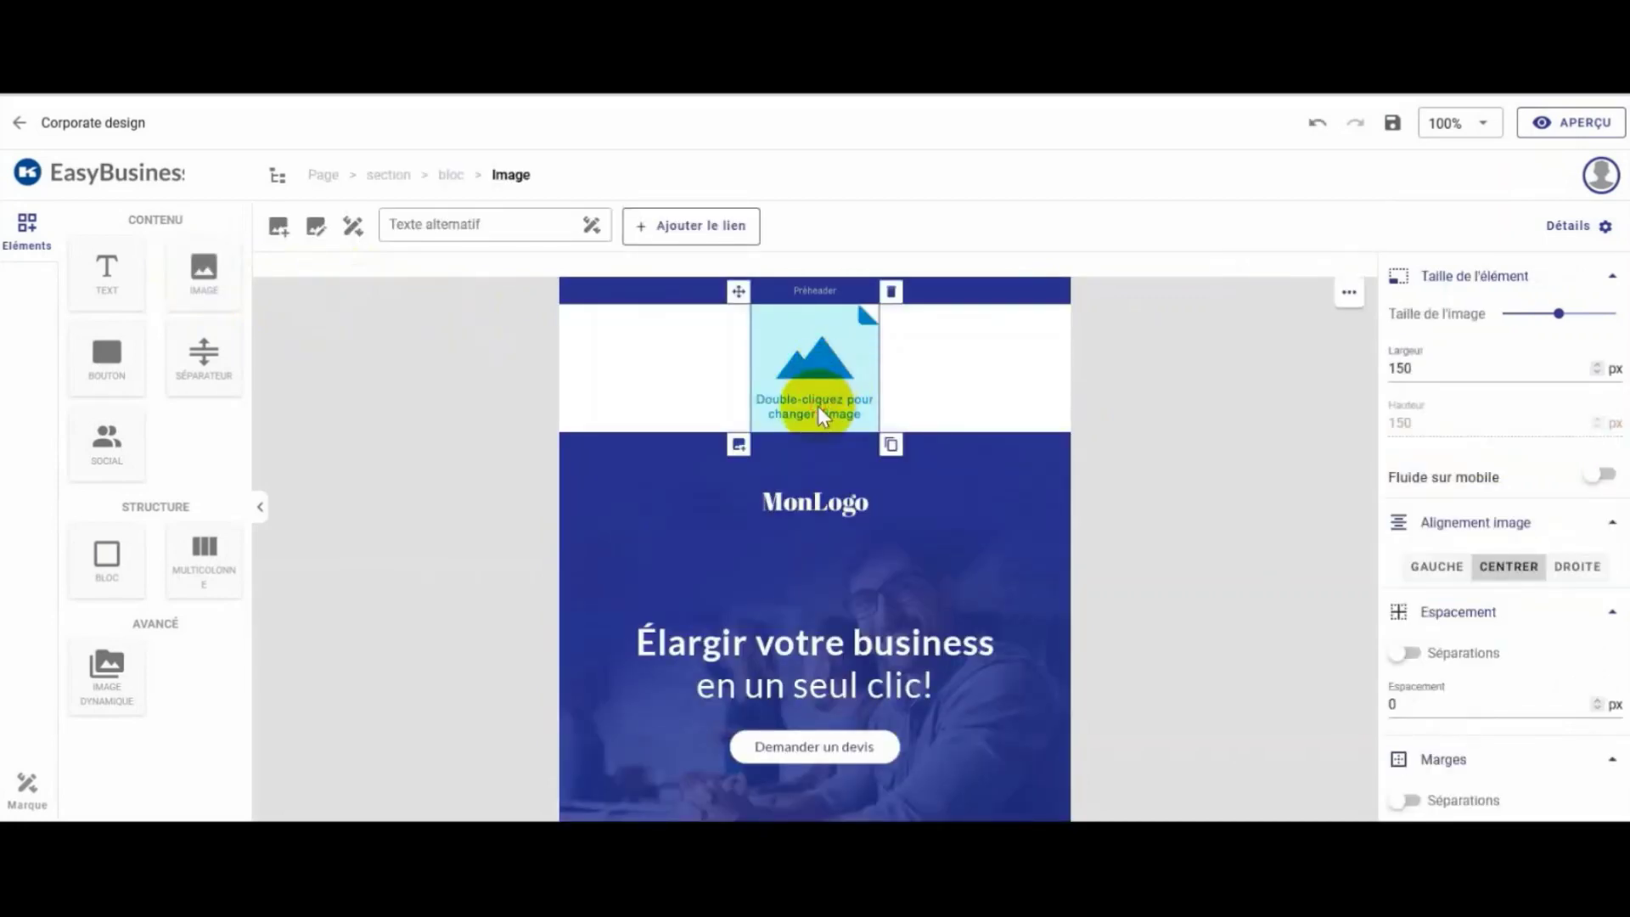
double_click(817, 406)
mouse_move(500, 514)
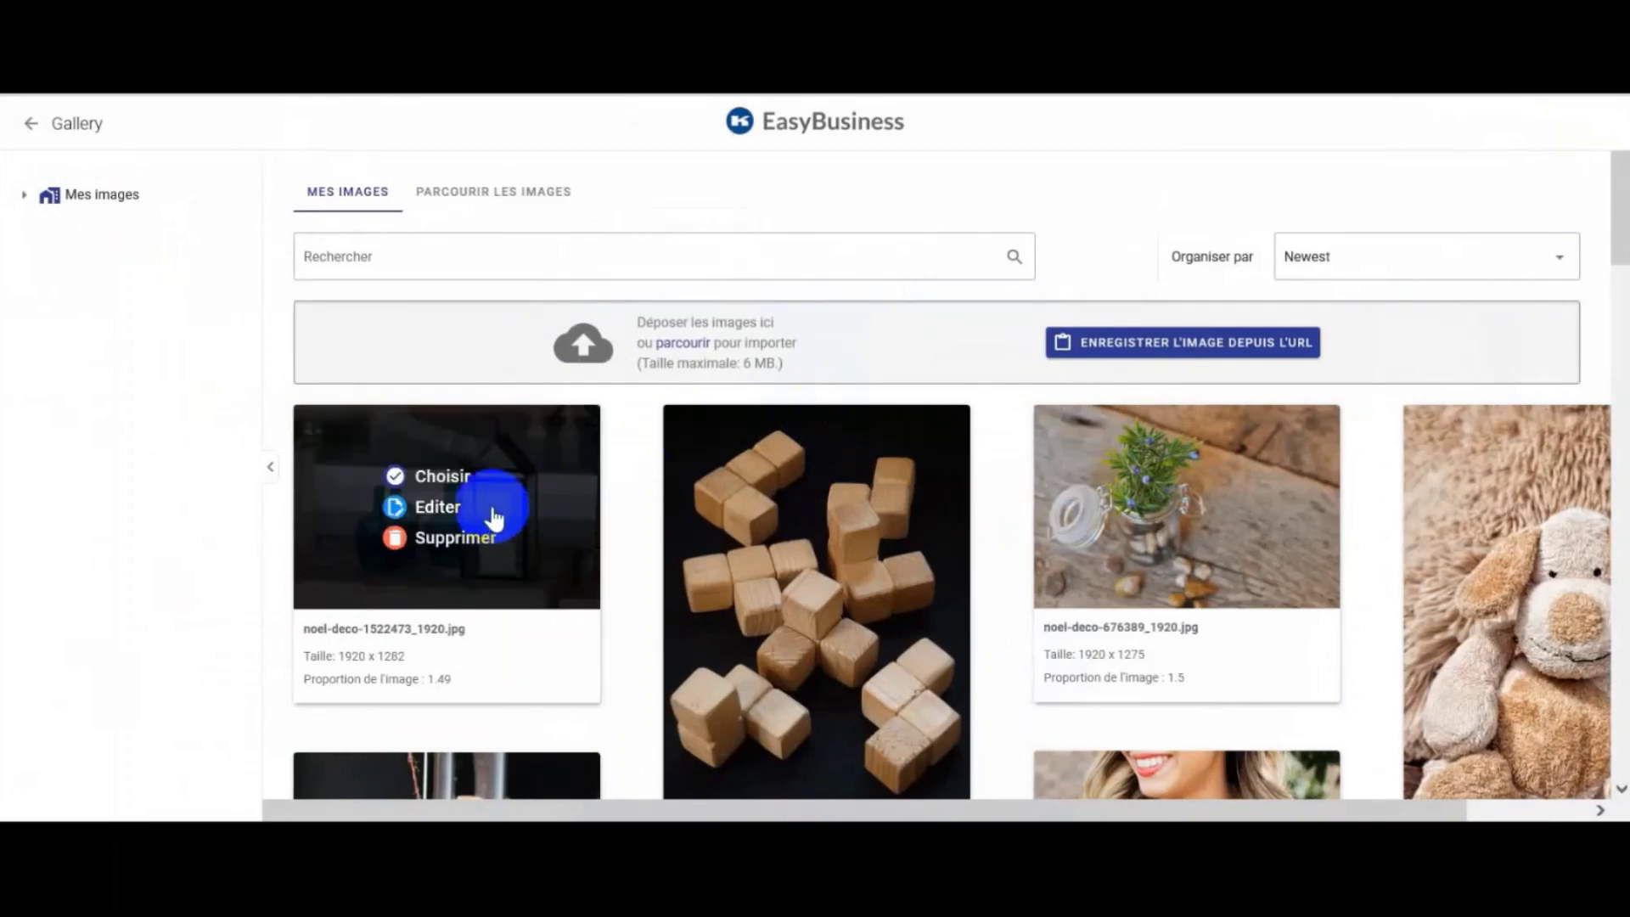
click(450, 476)
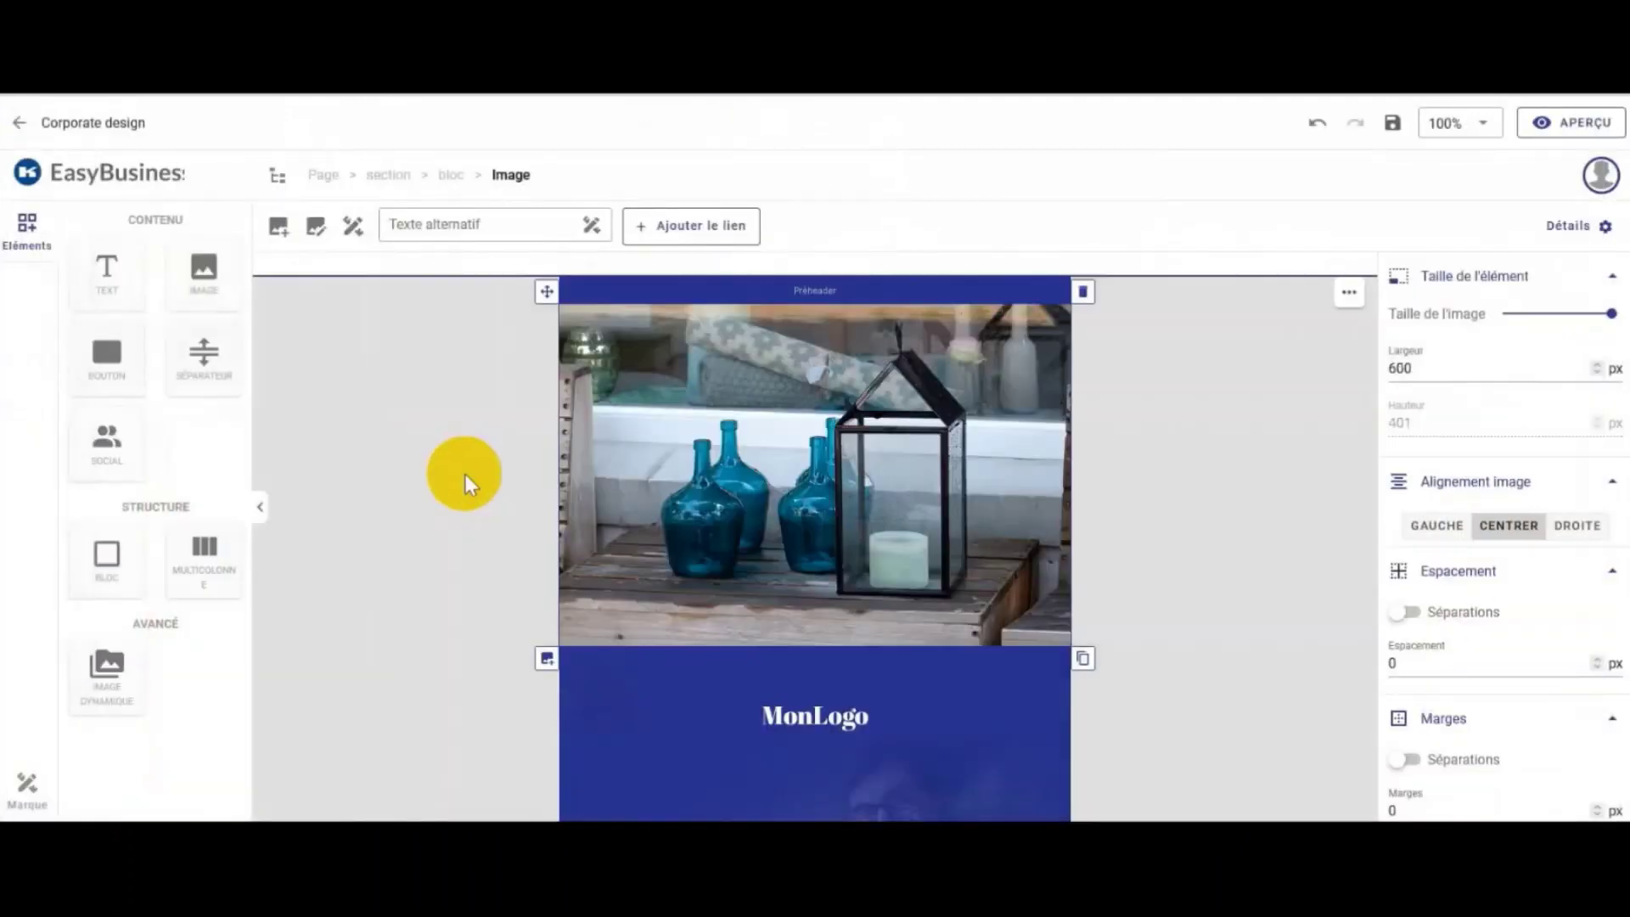
click(1046, 739)
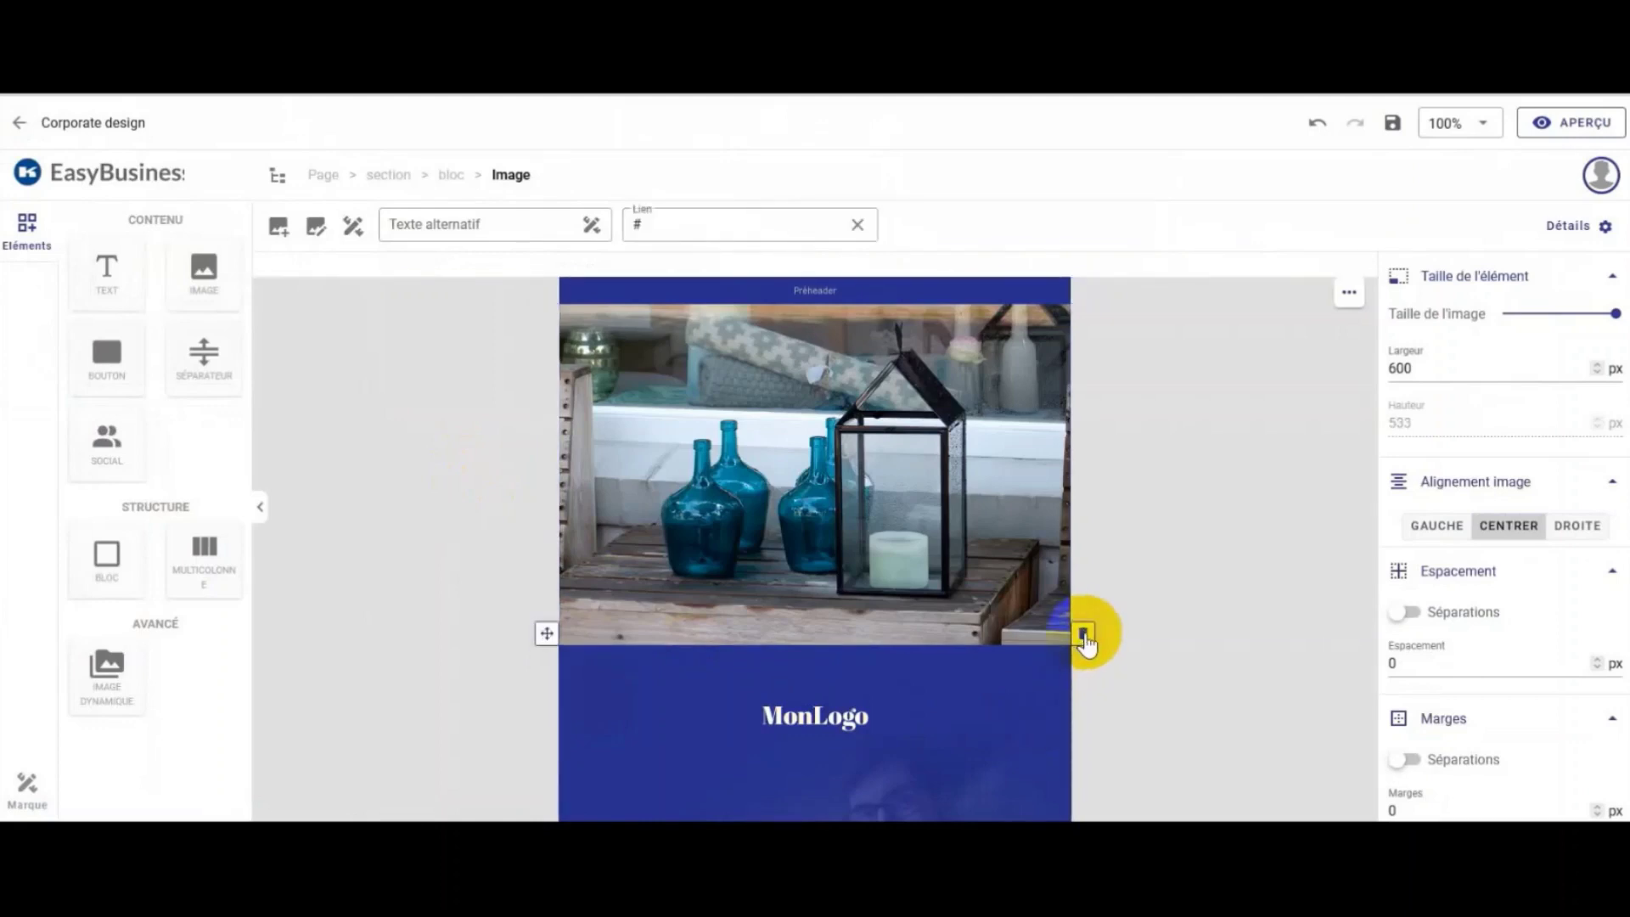
click(1082, 634)
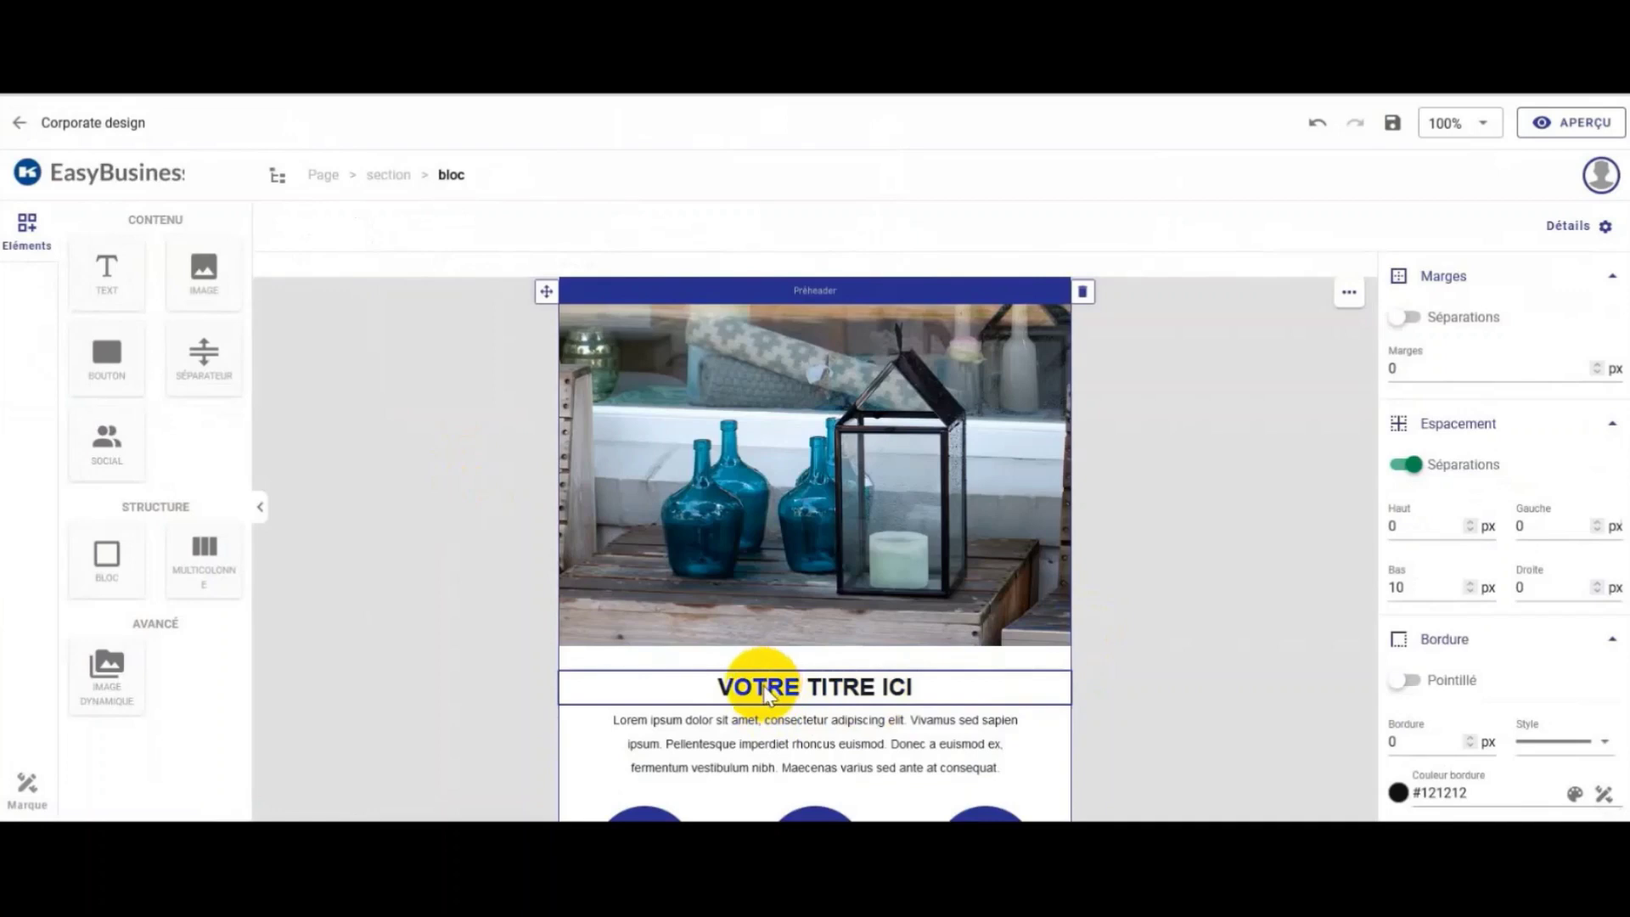
Step: Replace the 'VOTRE TITRE ICI' heading with 'NOUVEAUTES DE JUIN'
double_click(764, 692)
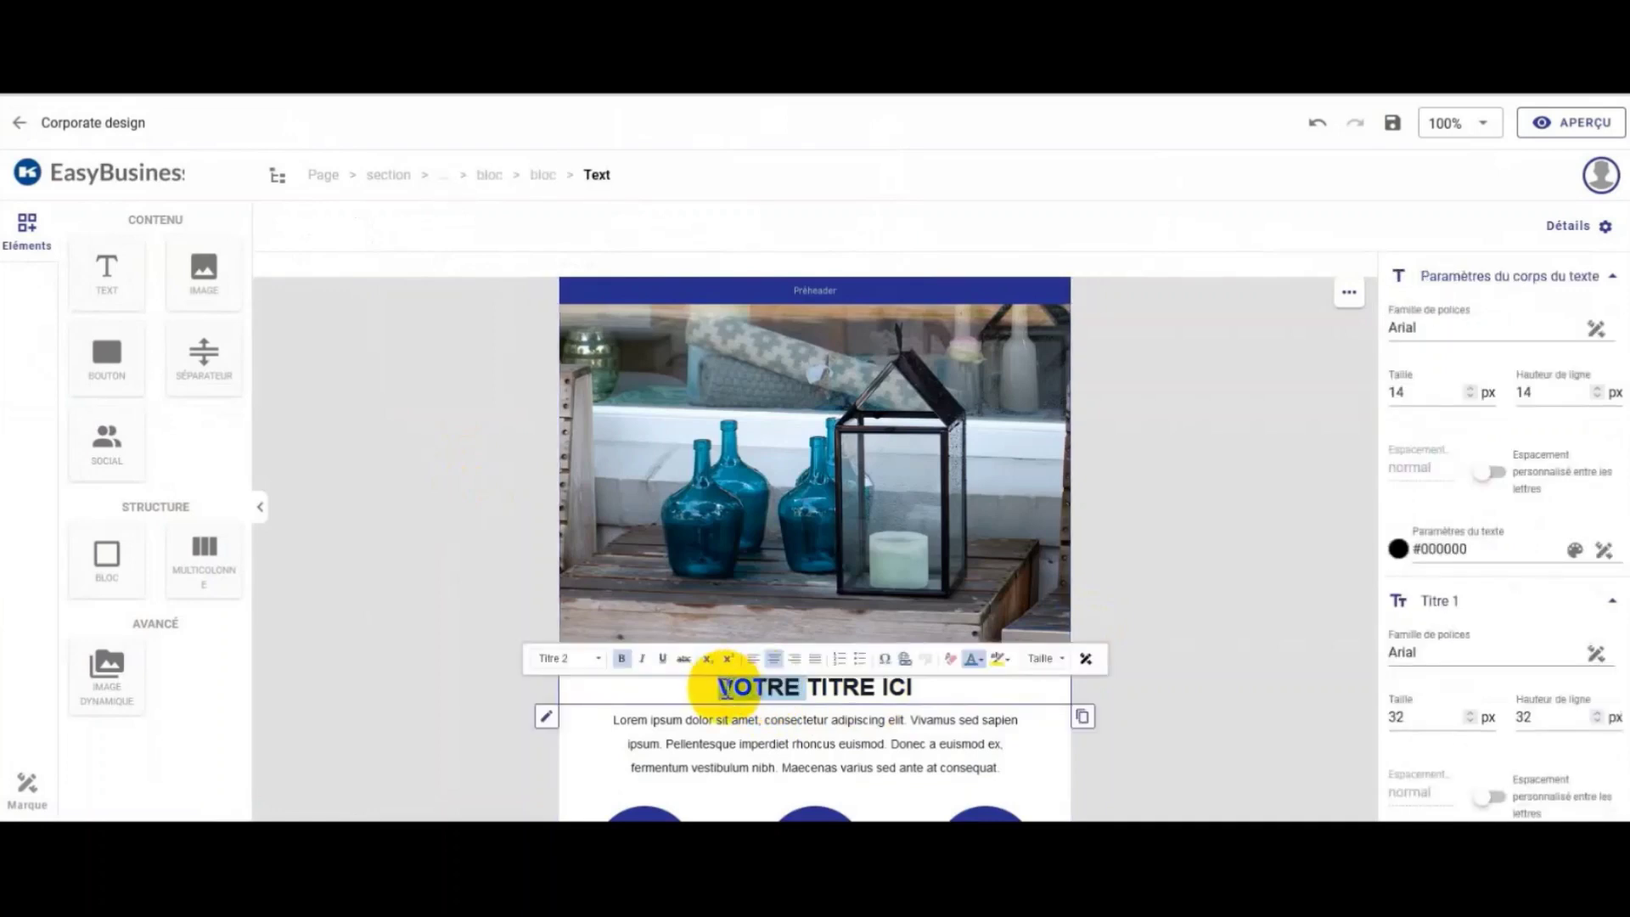
mouse_move(718, 688)
mouse_down()
mouse_move(930, 686)
mouse_move(691, 686)
mouse_up()
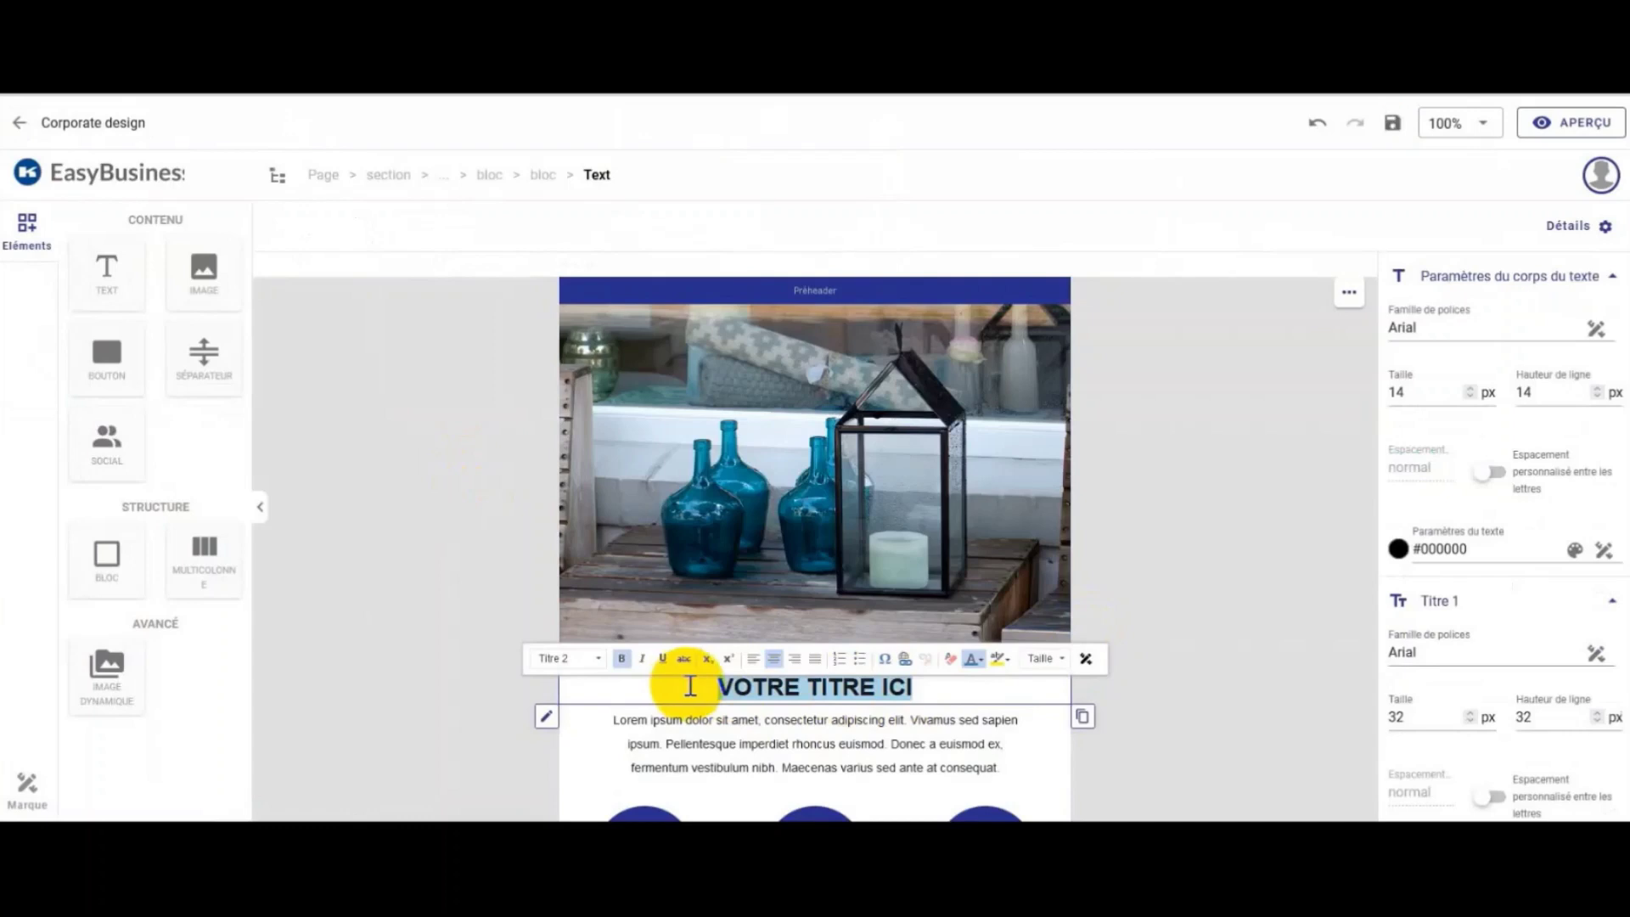
text(n)
key(BackSpace)
key(BackSpace)
key(BackSpace)
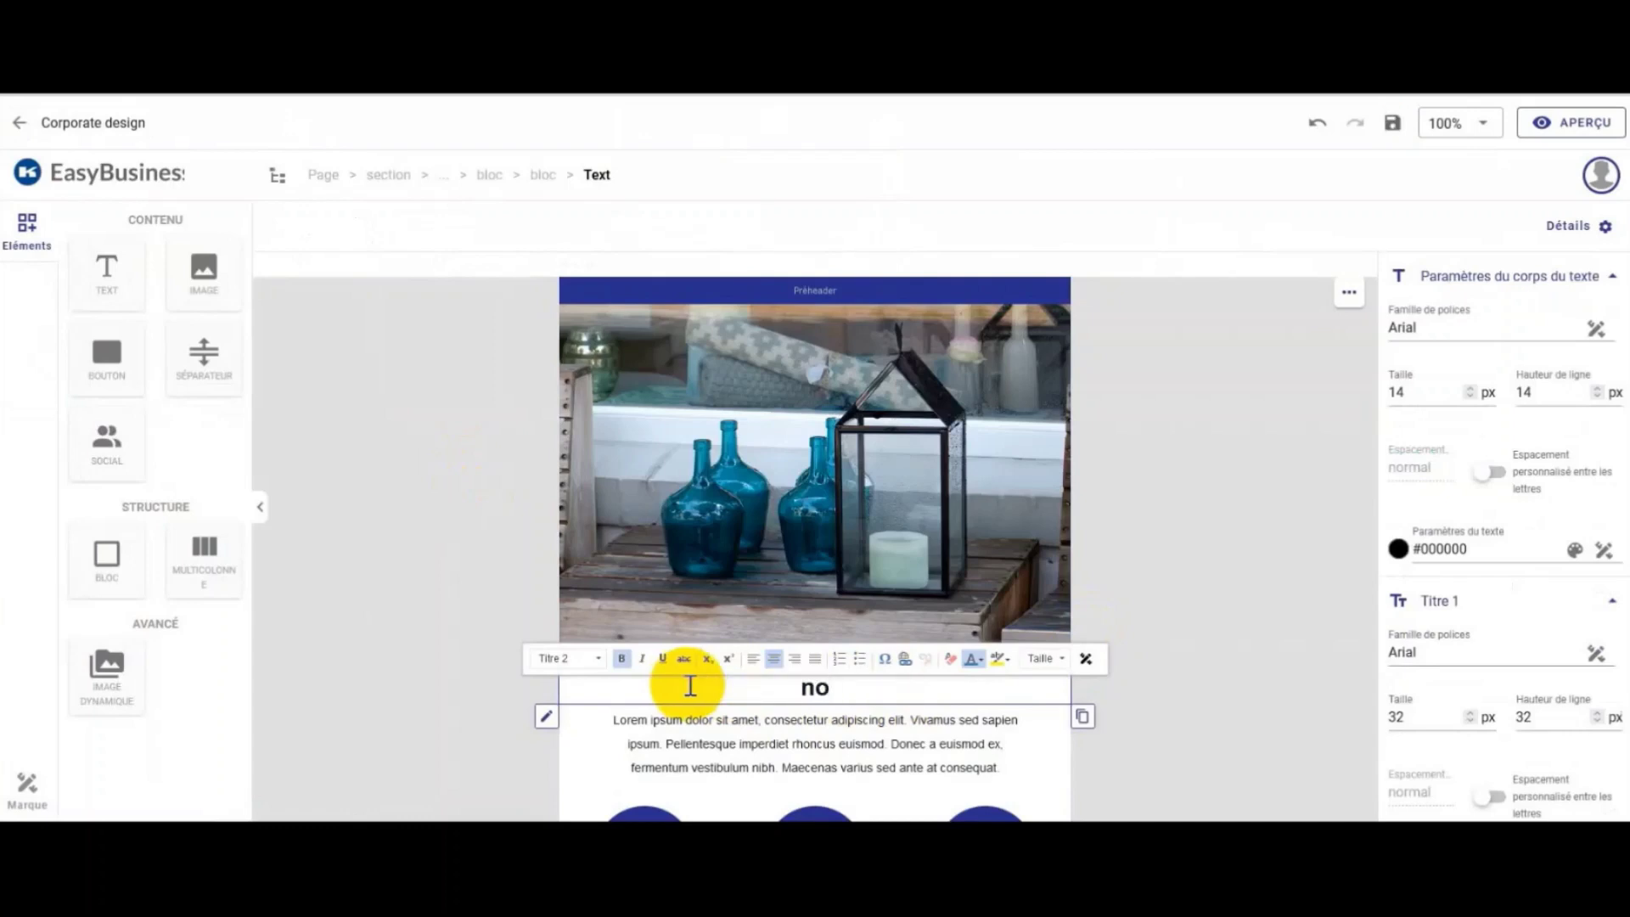
text(NOUVEAUTES)
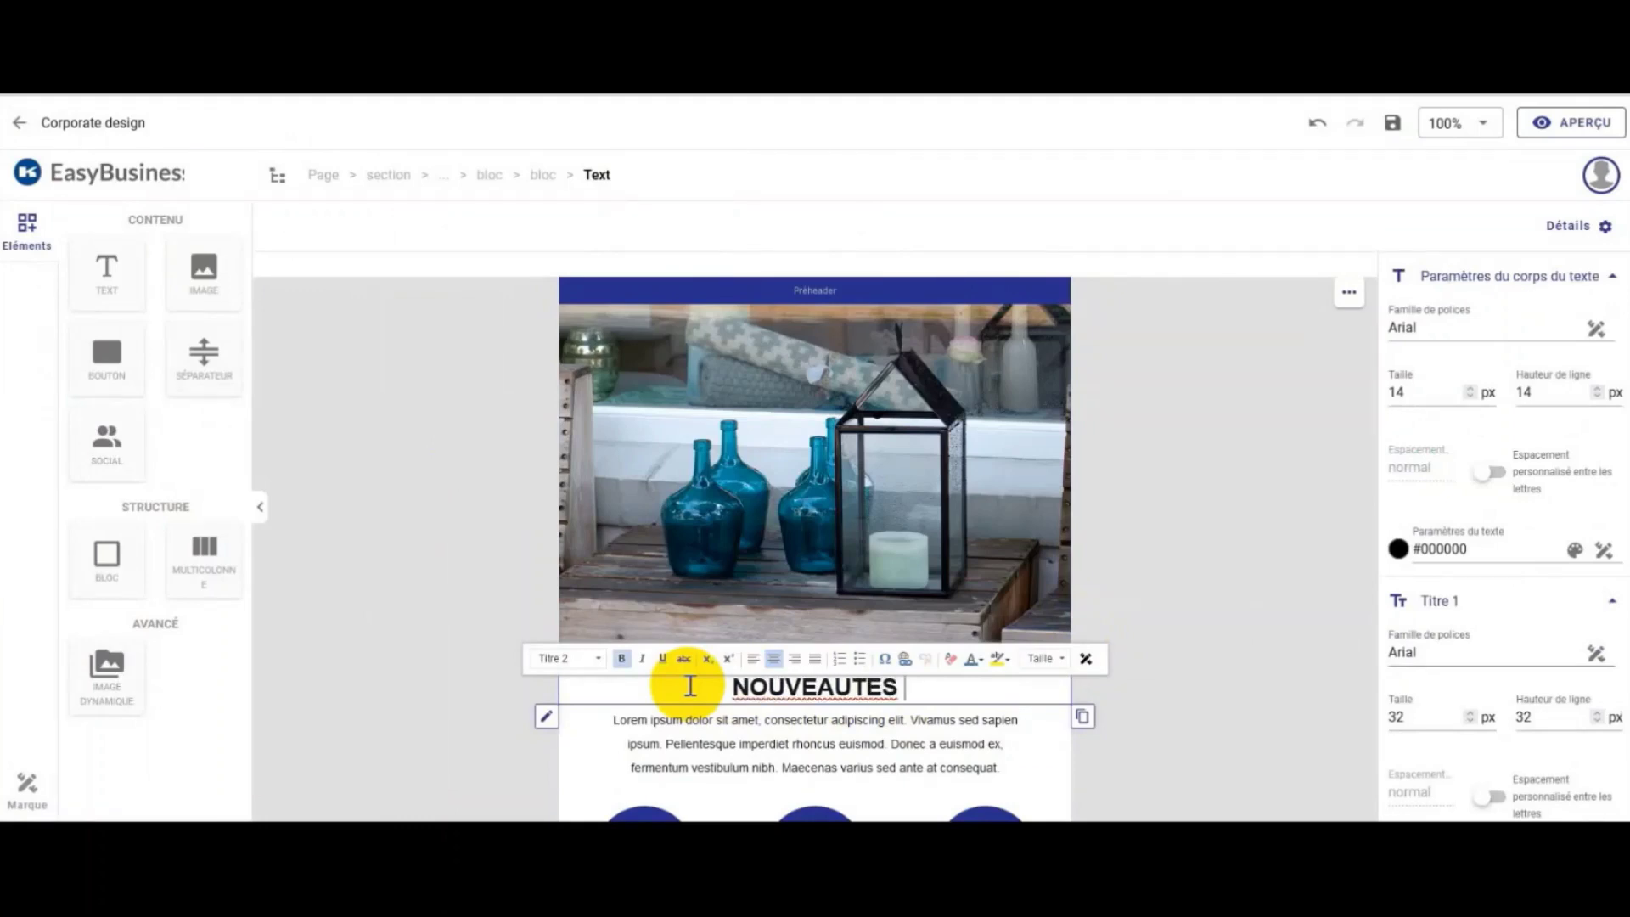
text( DE JUIN)
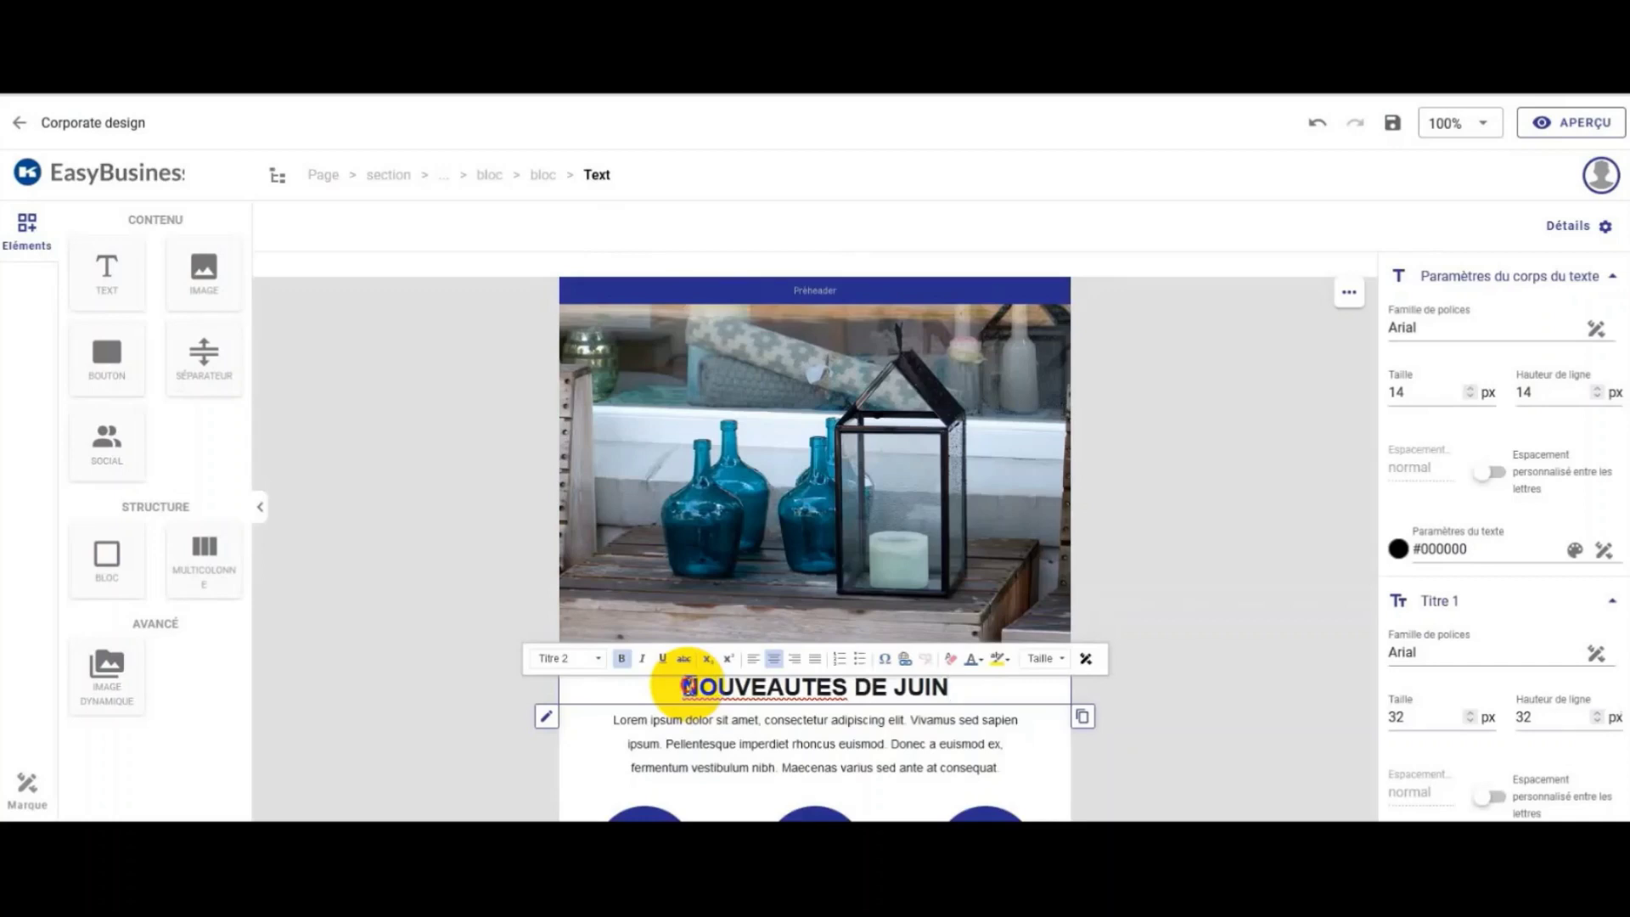
Step: Colour the 'NOUVEAUTES DE JUIN' heading under the photo red
drag(689, 687, 985, 690)
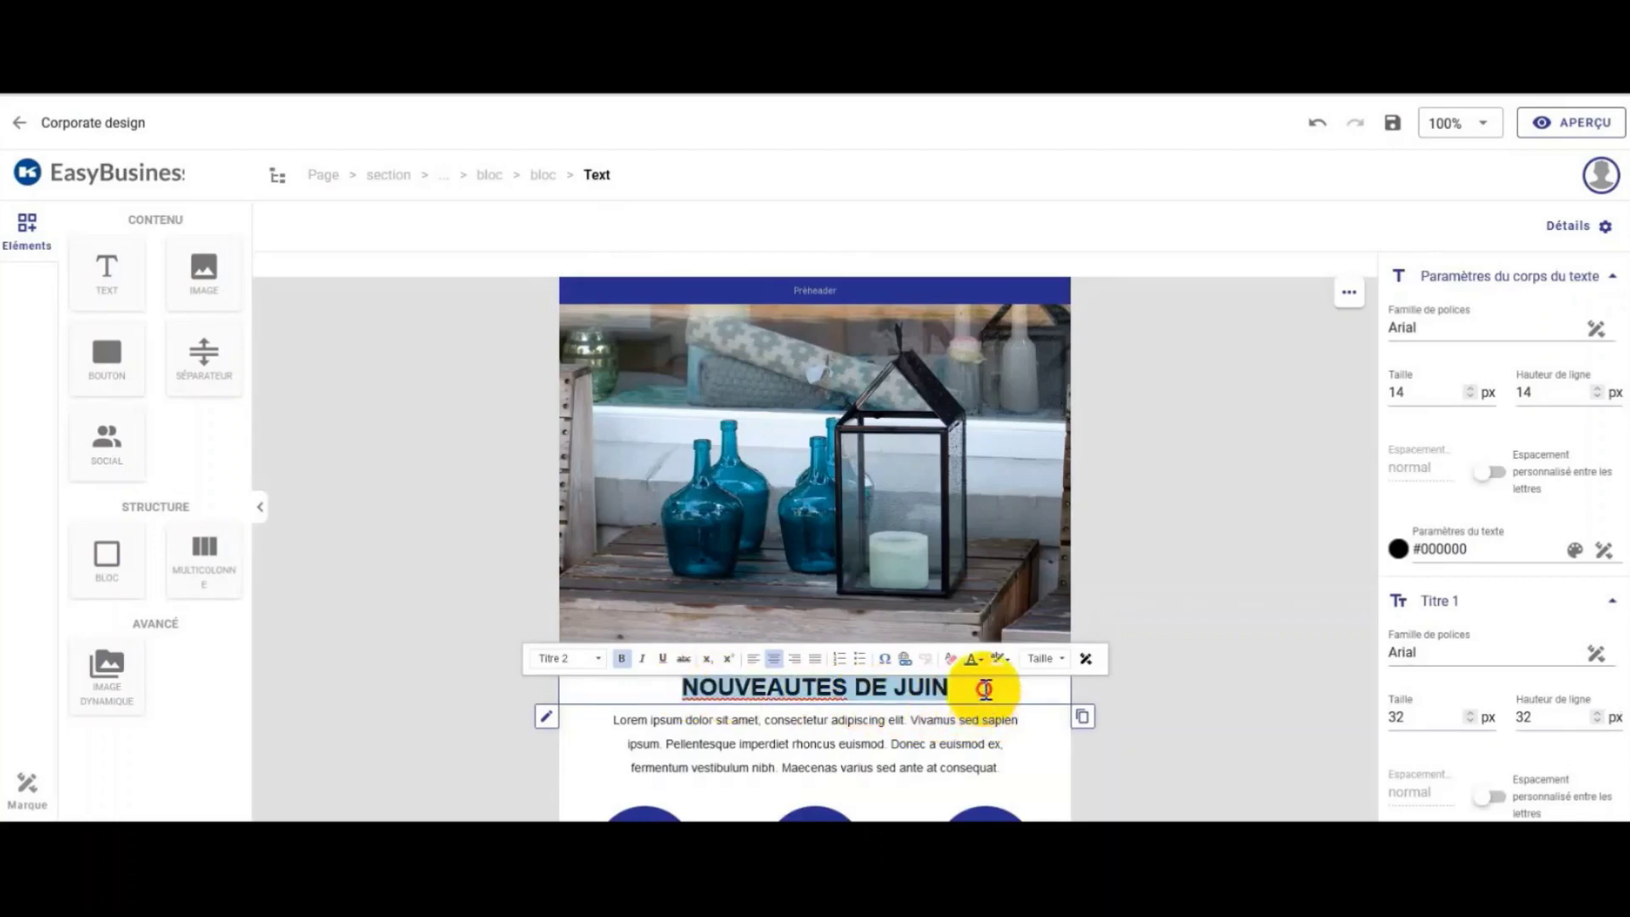
click(982, 662)
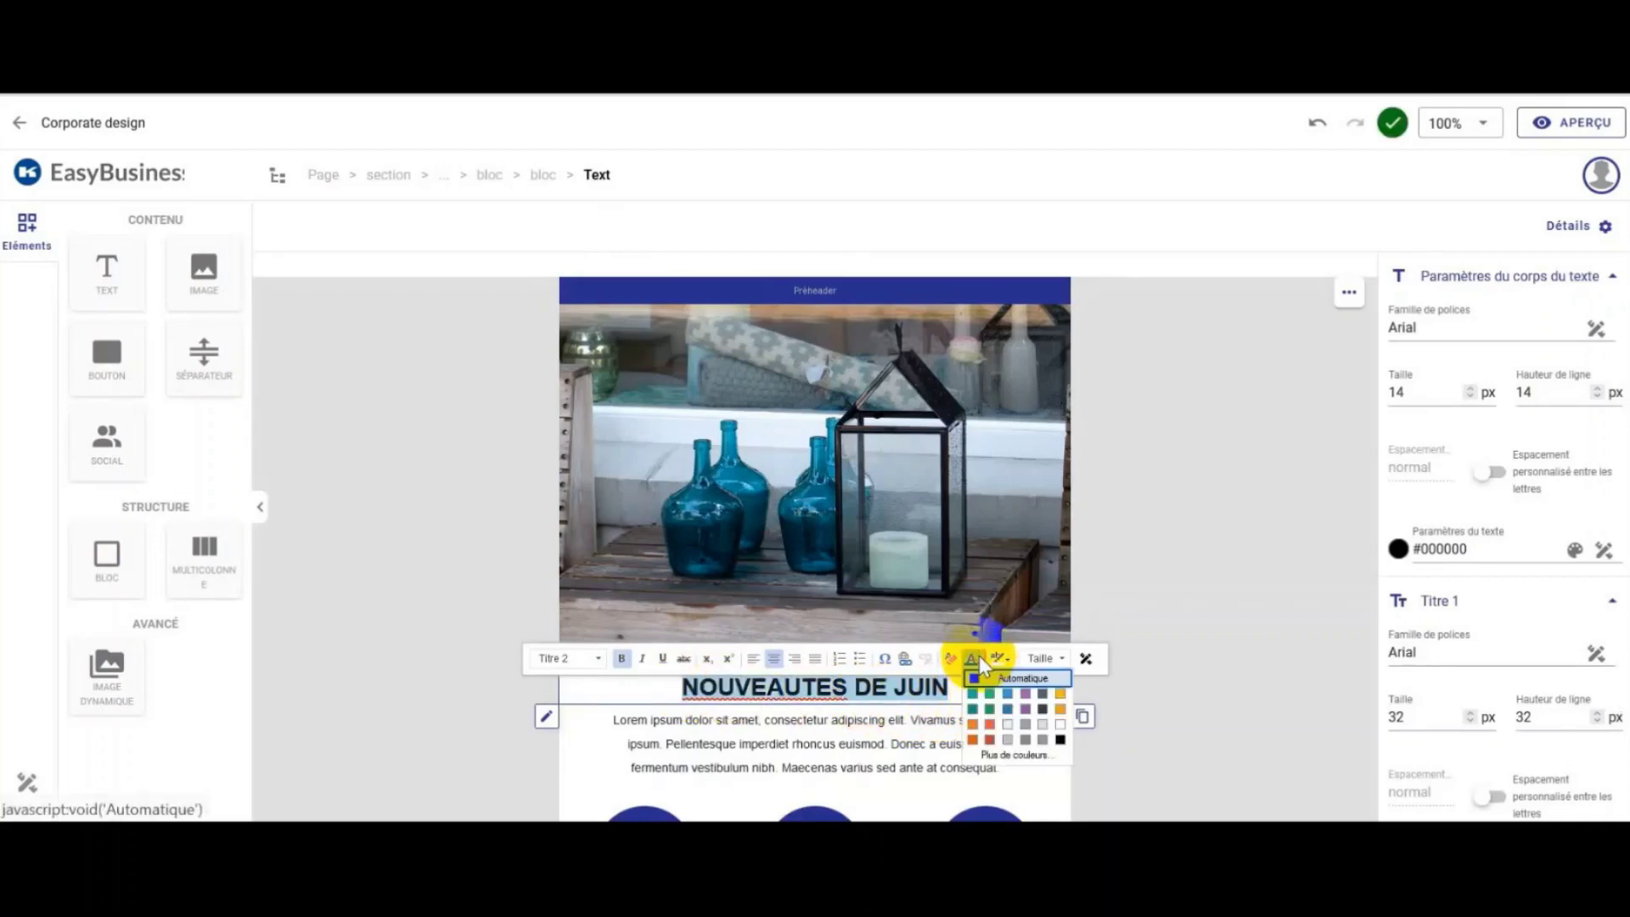
click(990, 739)
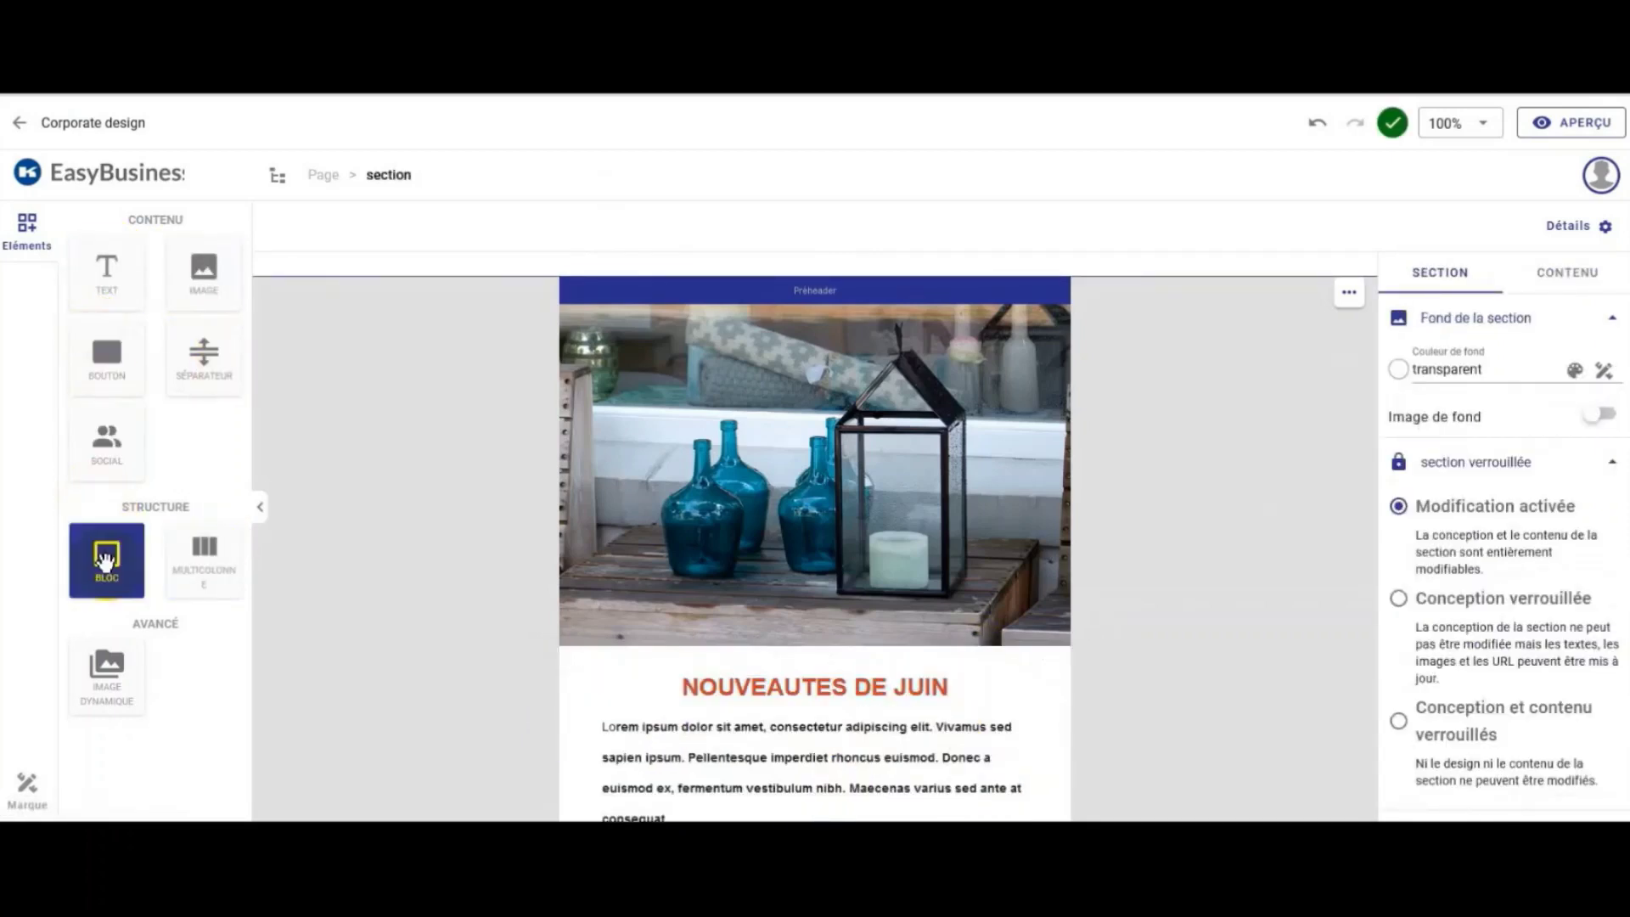
Step: Drop a BLOC and an empty two-column MULTICOLONNE block above the pricing cards
drag(106, 559, 964, 516)
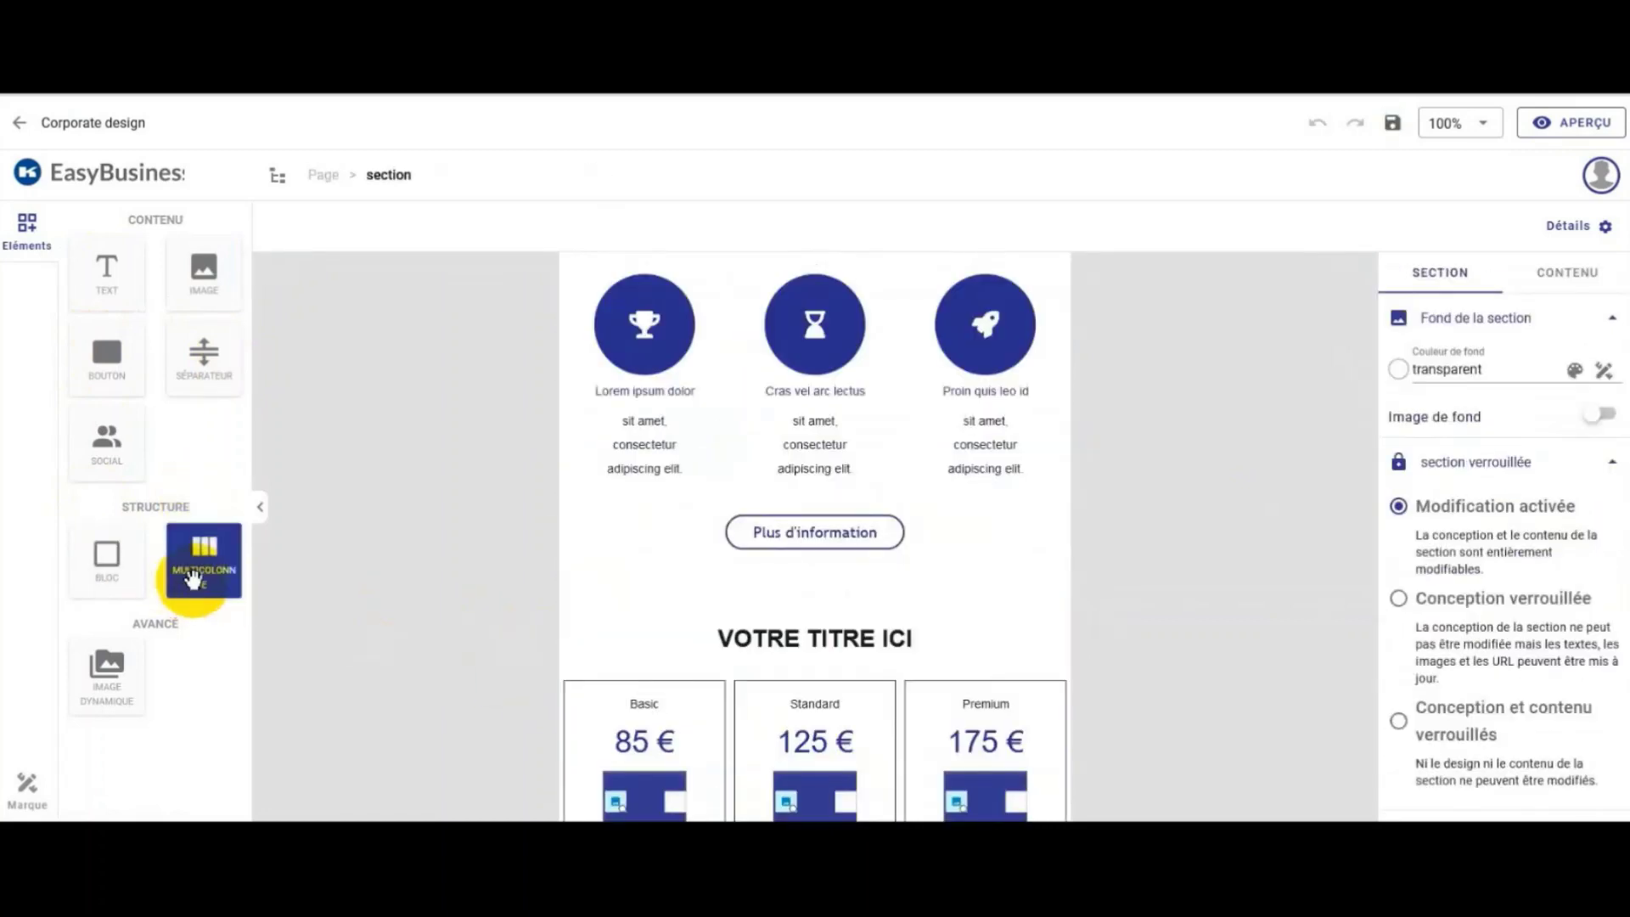
drag(193, 581, 758, 637)
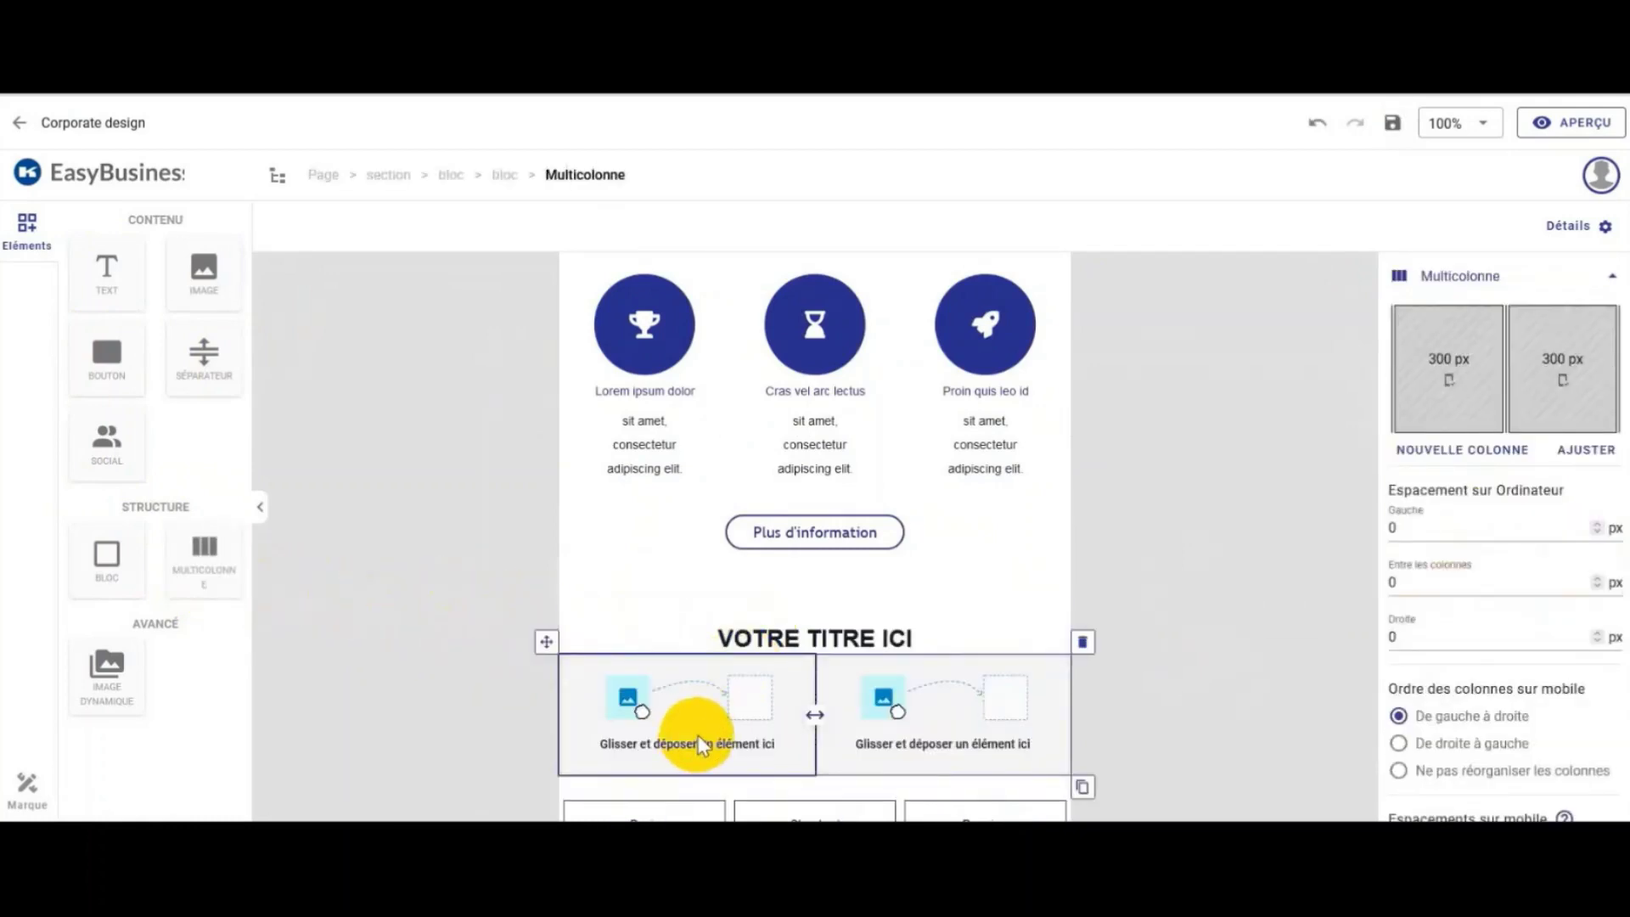
click(1189, 364)
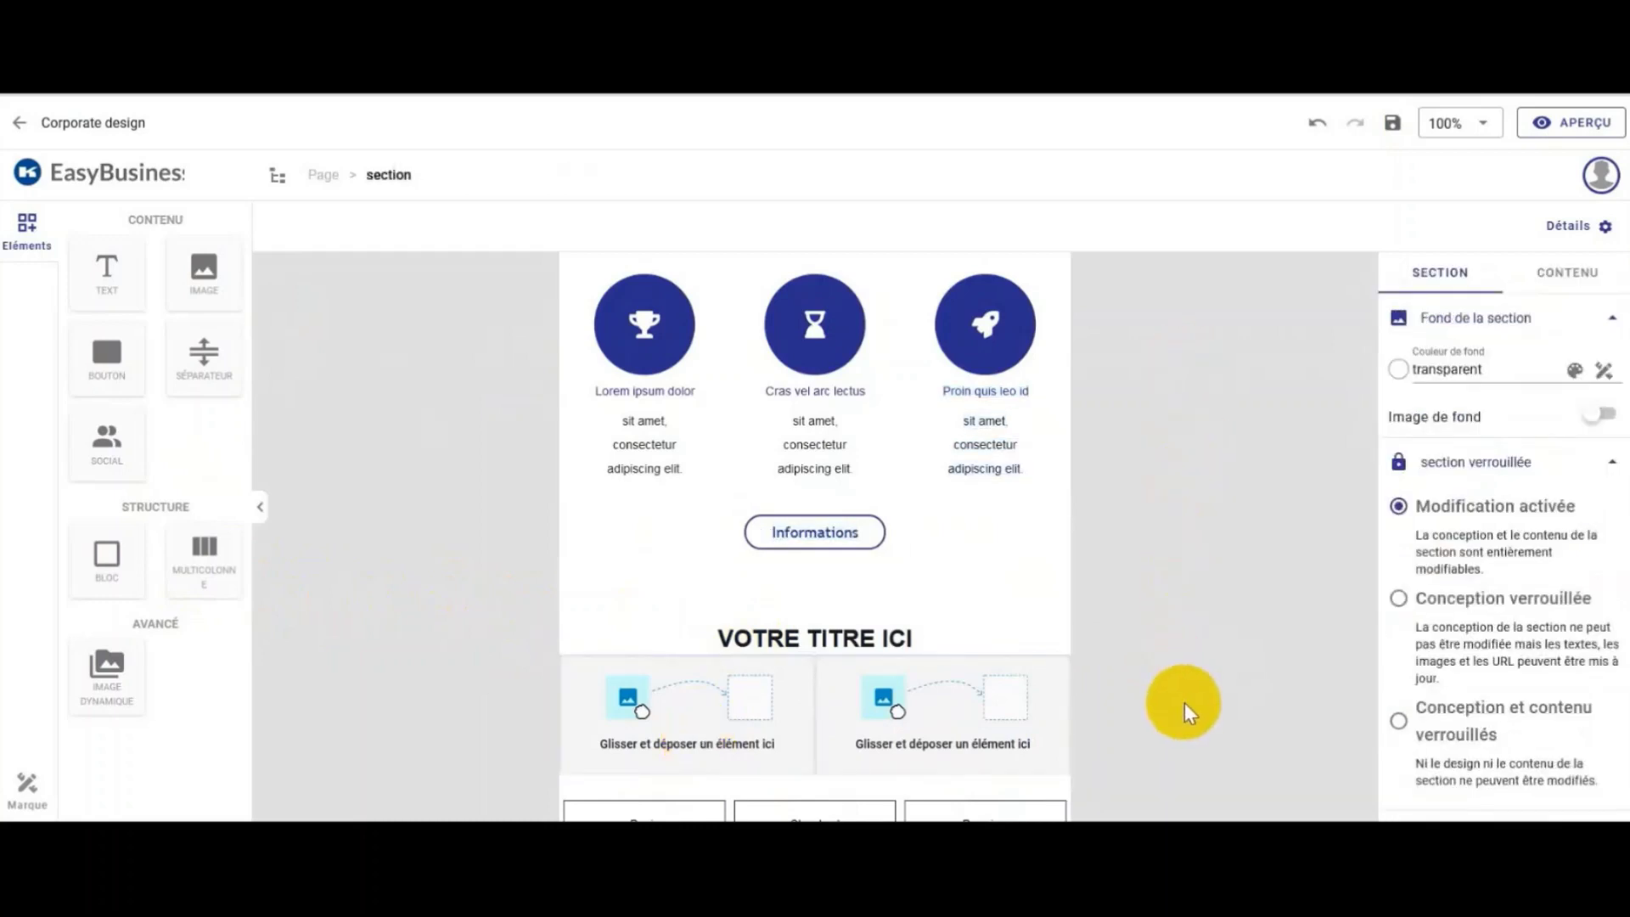
scroll(1185, 703, down, 10)
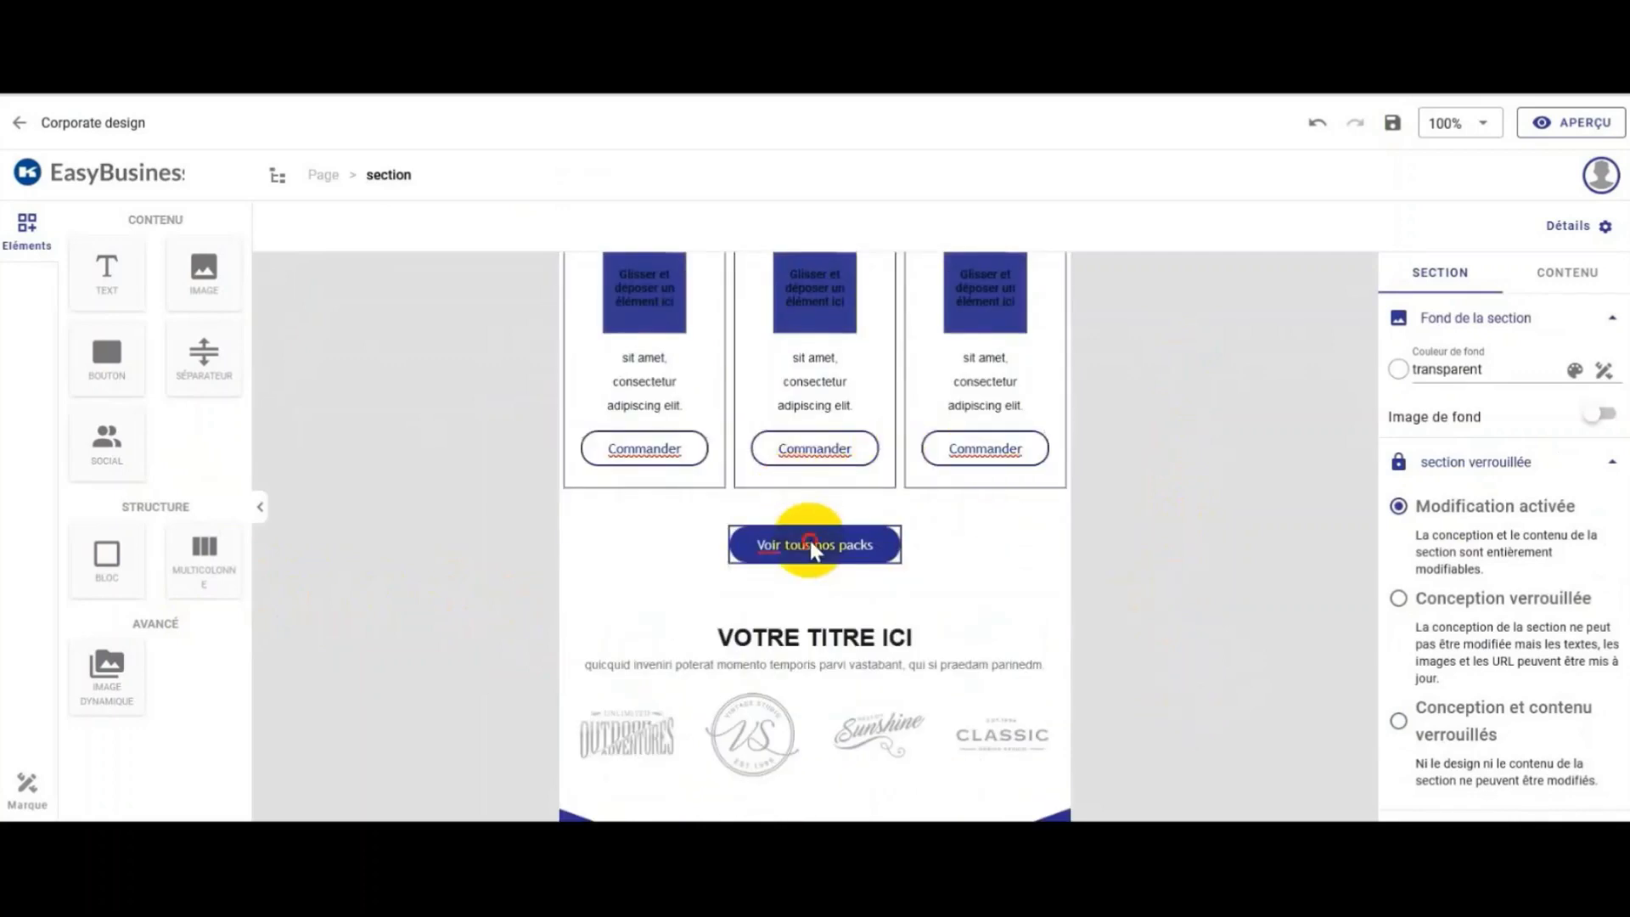
Step: Replace the 'Voir tous nos packs' button label with 'Plus d'informations'
click(810, 544)
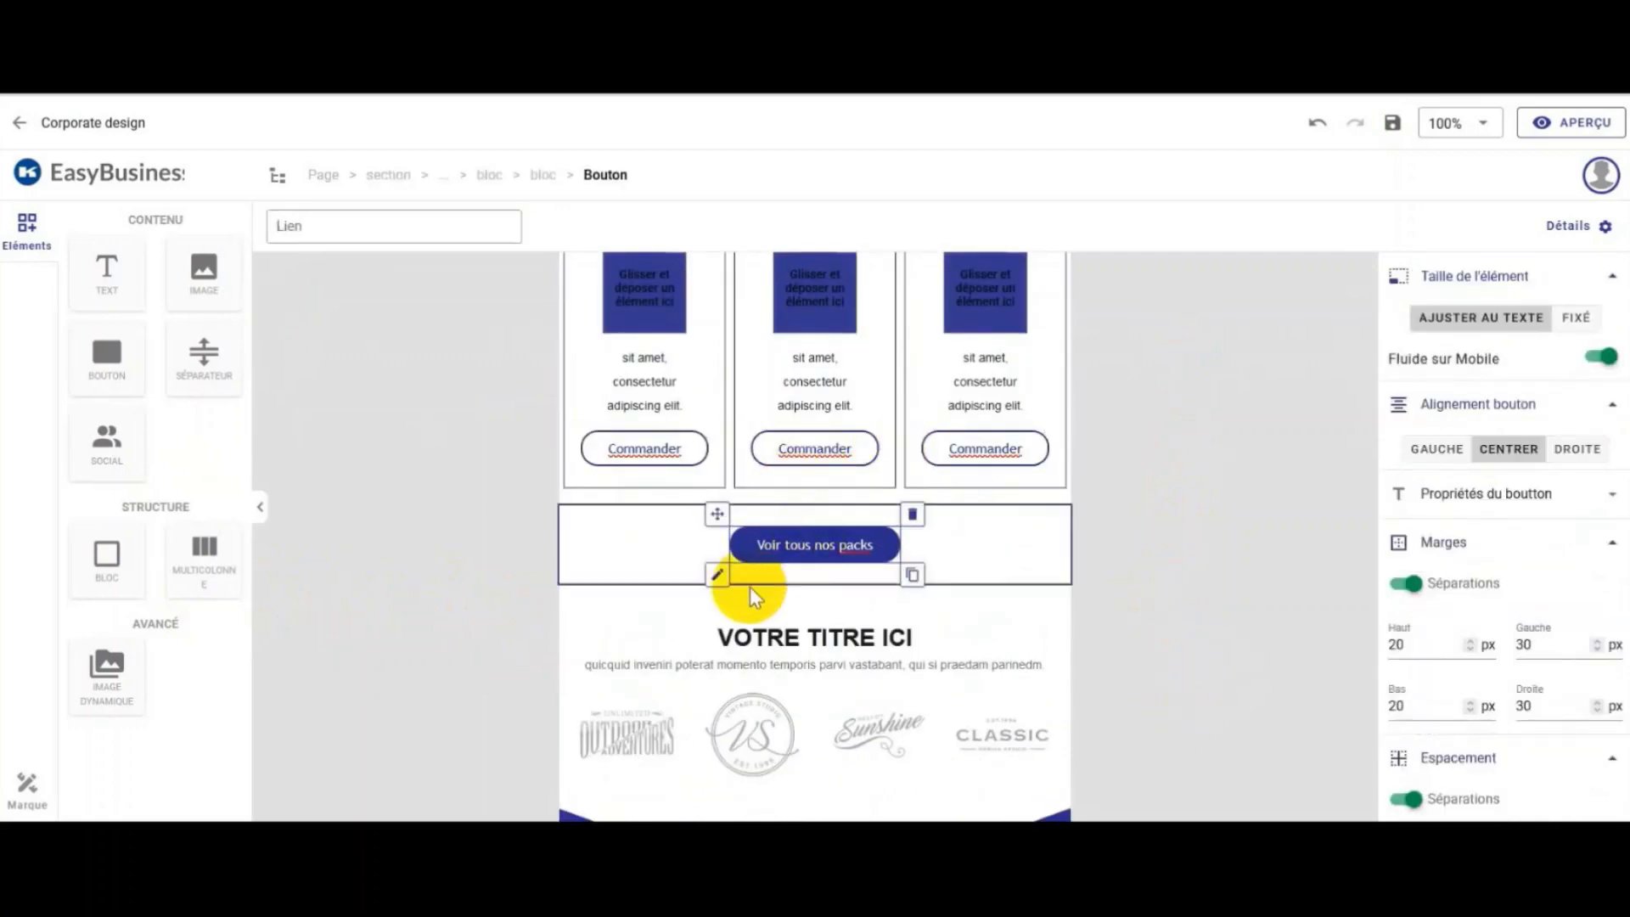
click(762, 544)
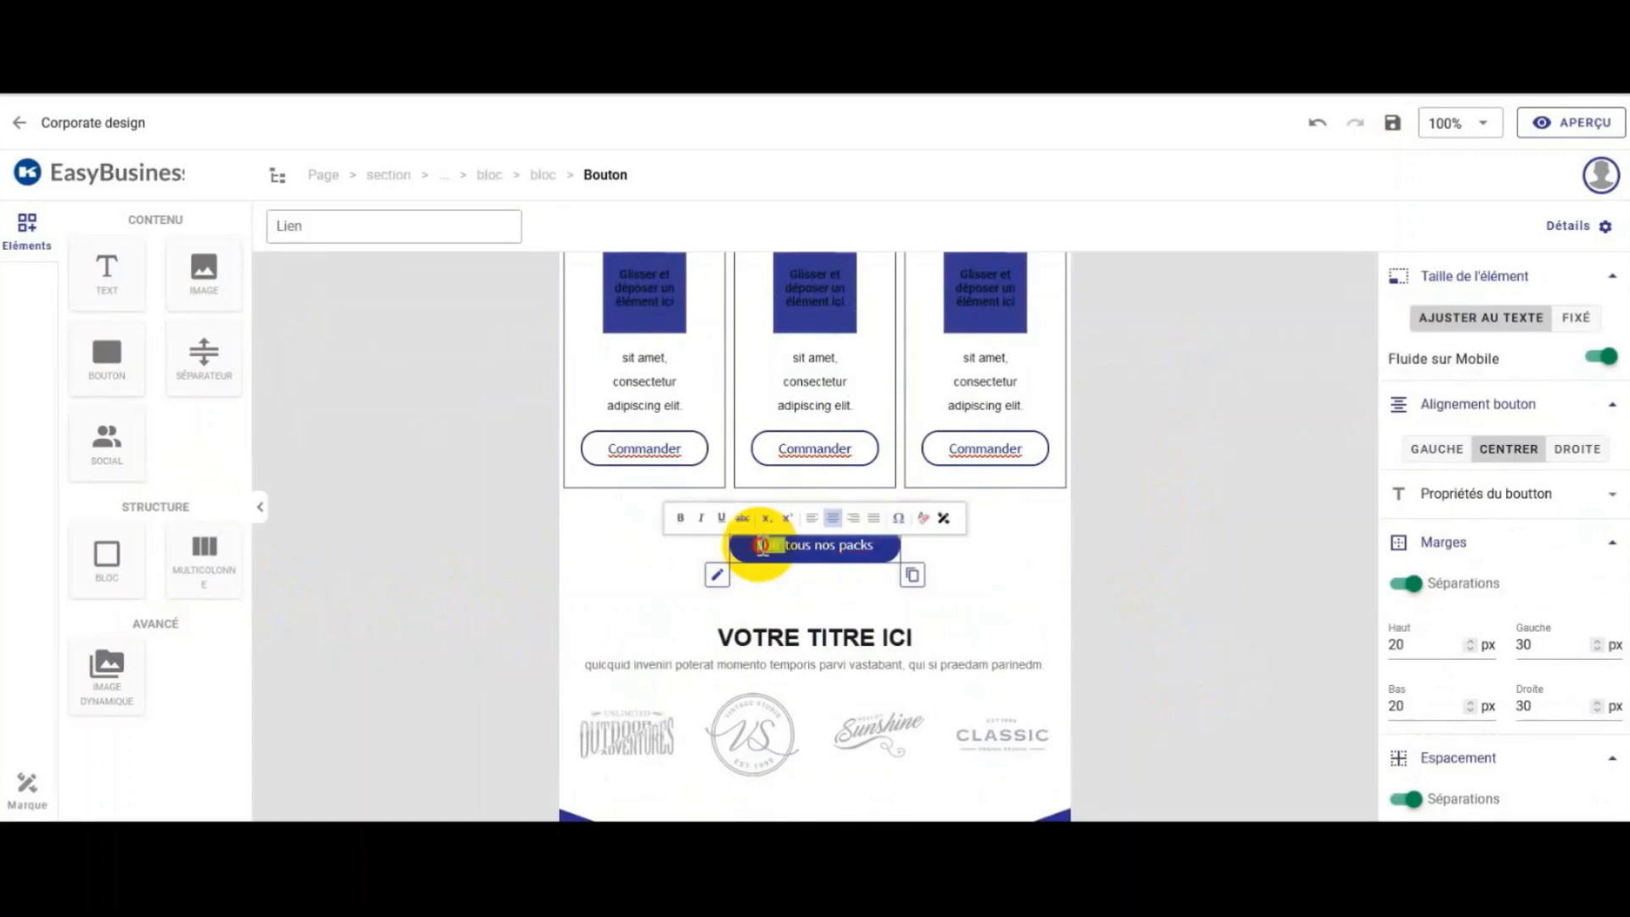
drag(756, 545, 832, 547)
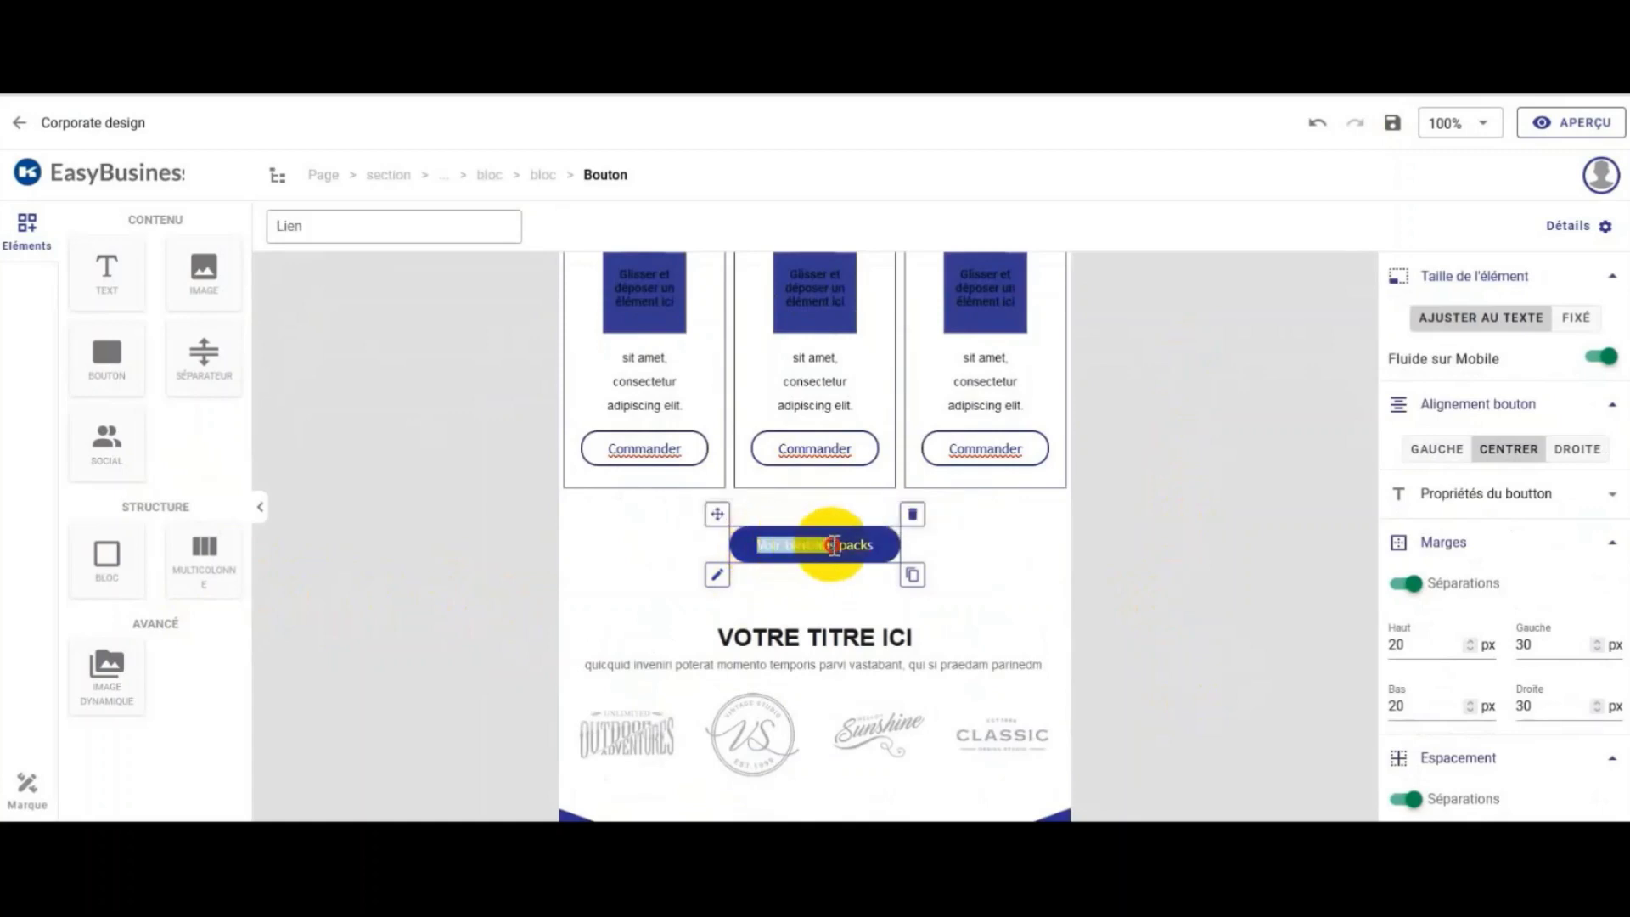
text(Plus d)
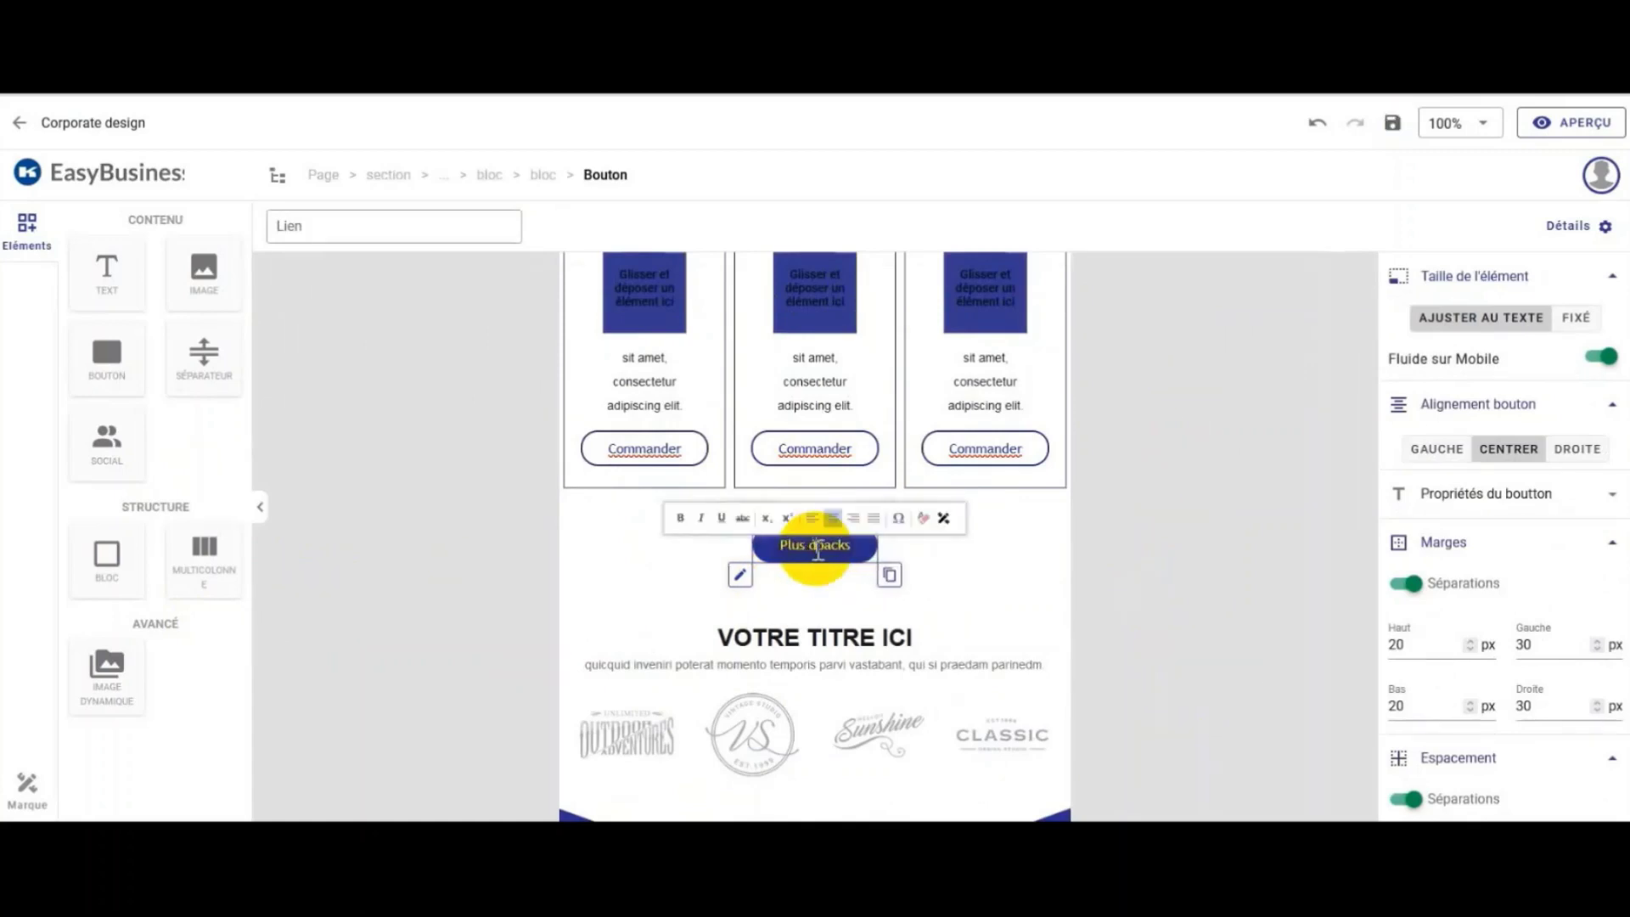
text('informa)
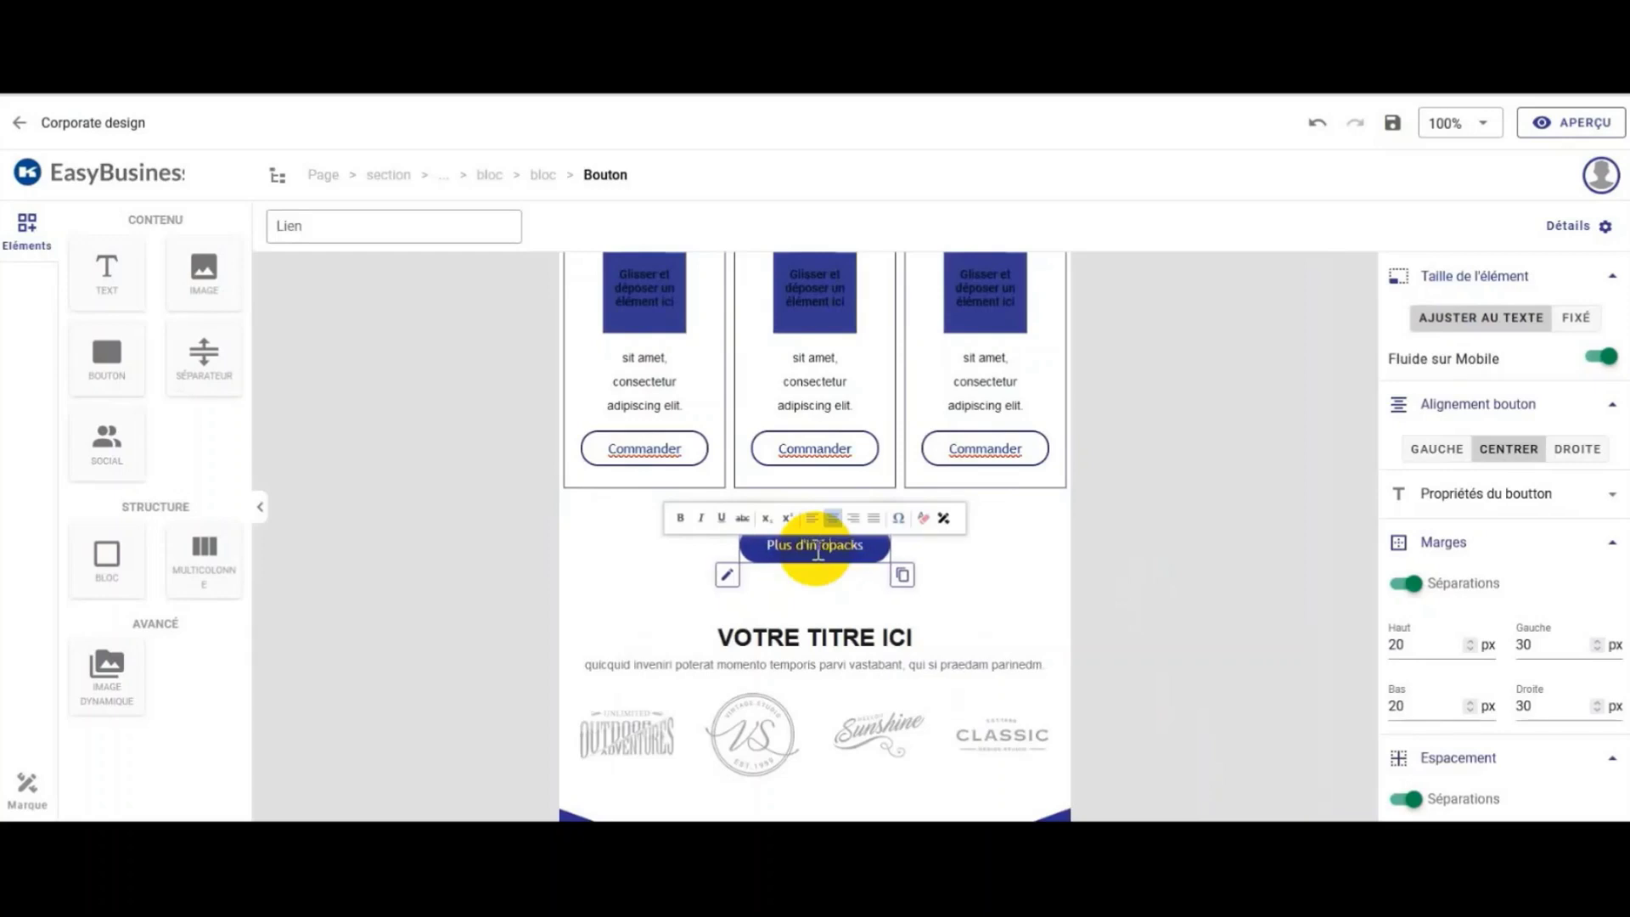
text(tions)
key(Delete)
key(Delete)
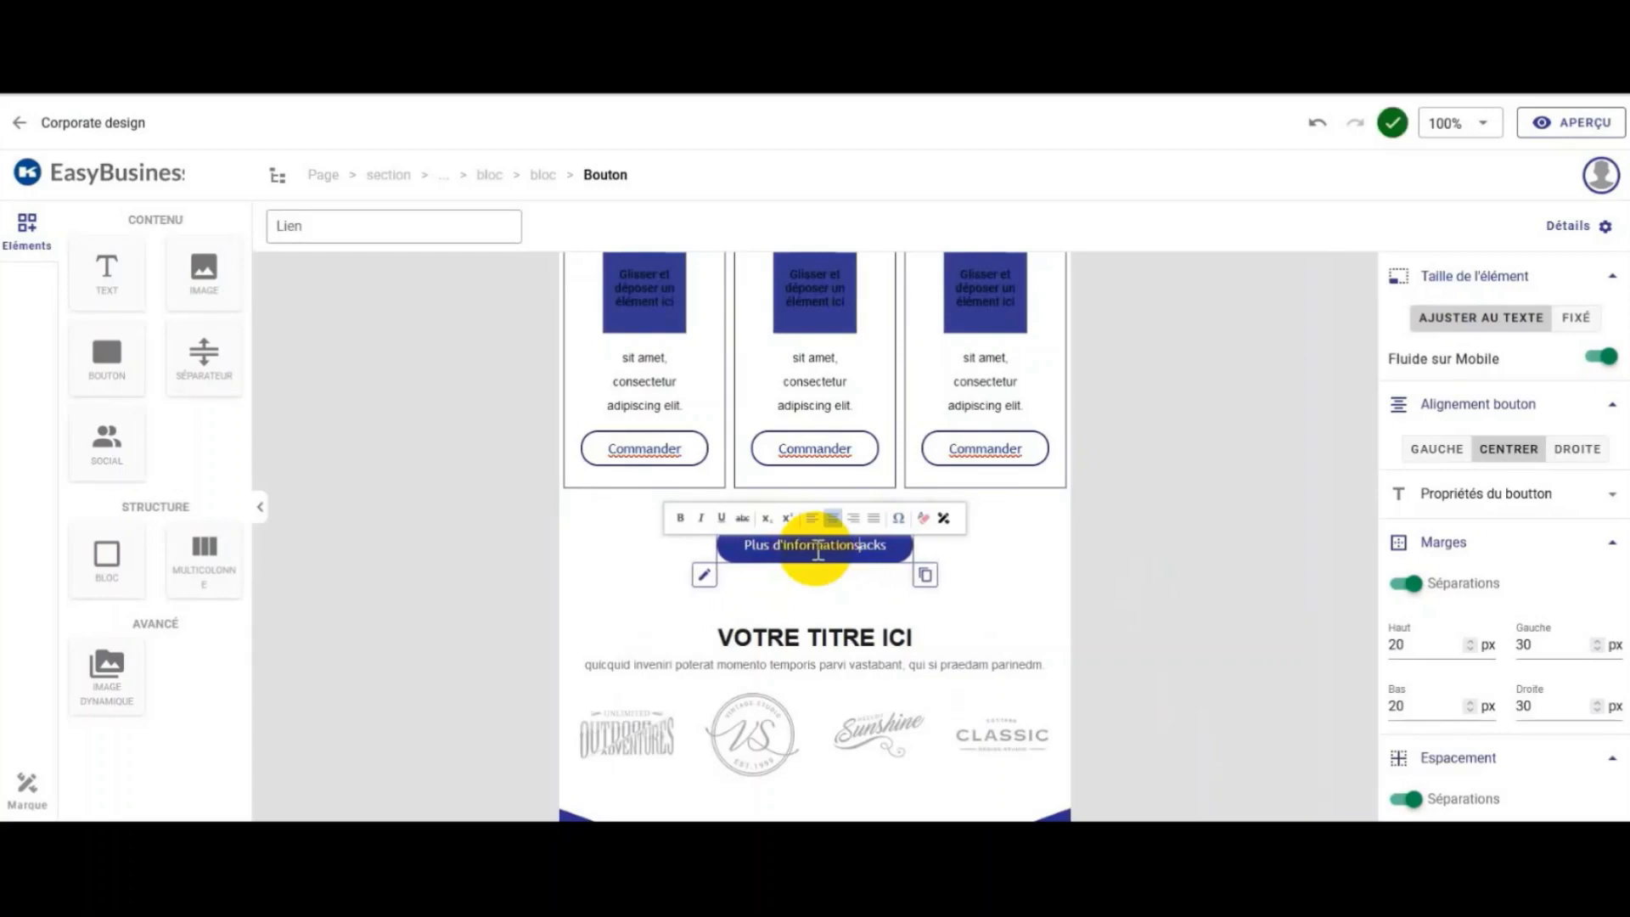
key(Delete)
key(Delete)
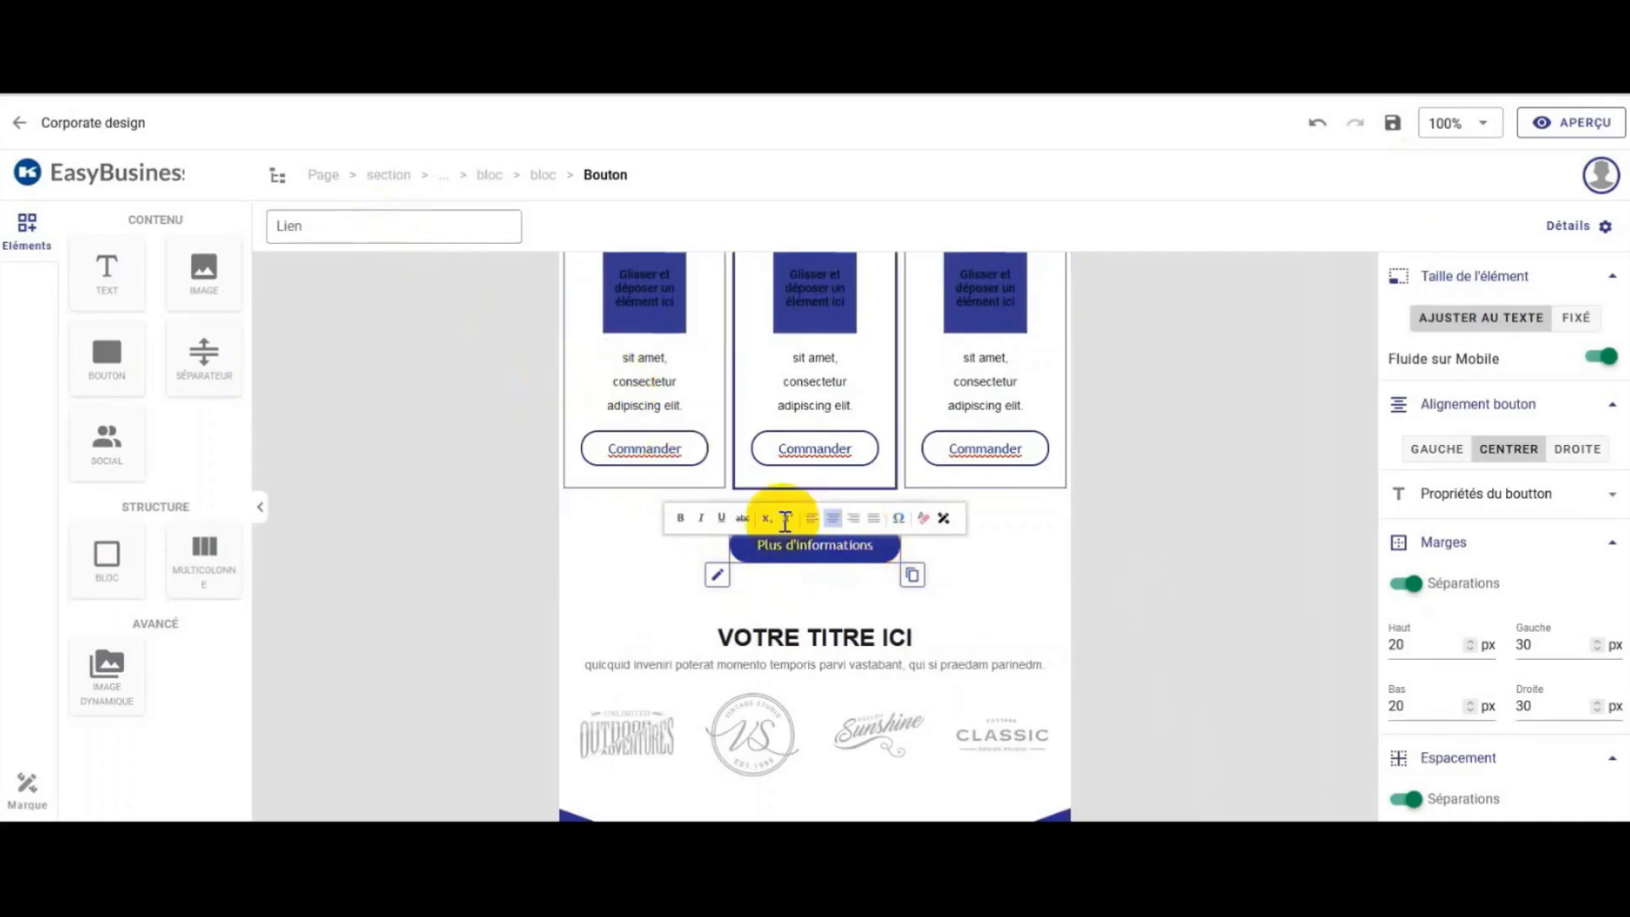
Step: Link the 'Plus d'informations' button to the HTTPS address kompass.fr and save the link
click(330, 236)
click(326, 331)
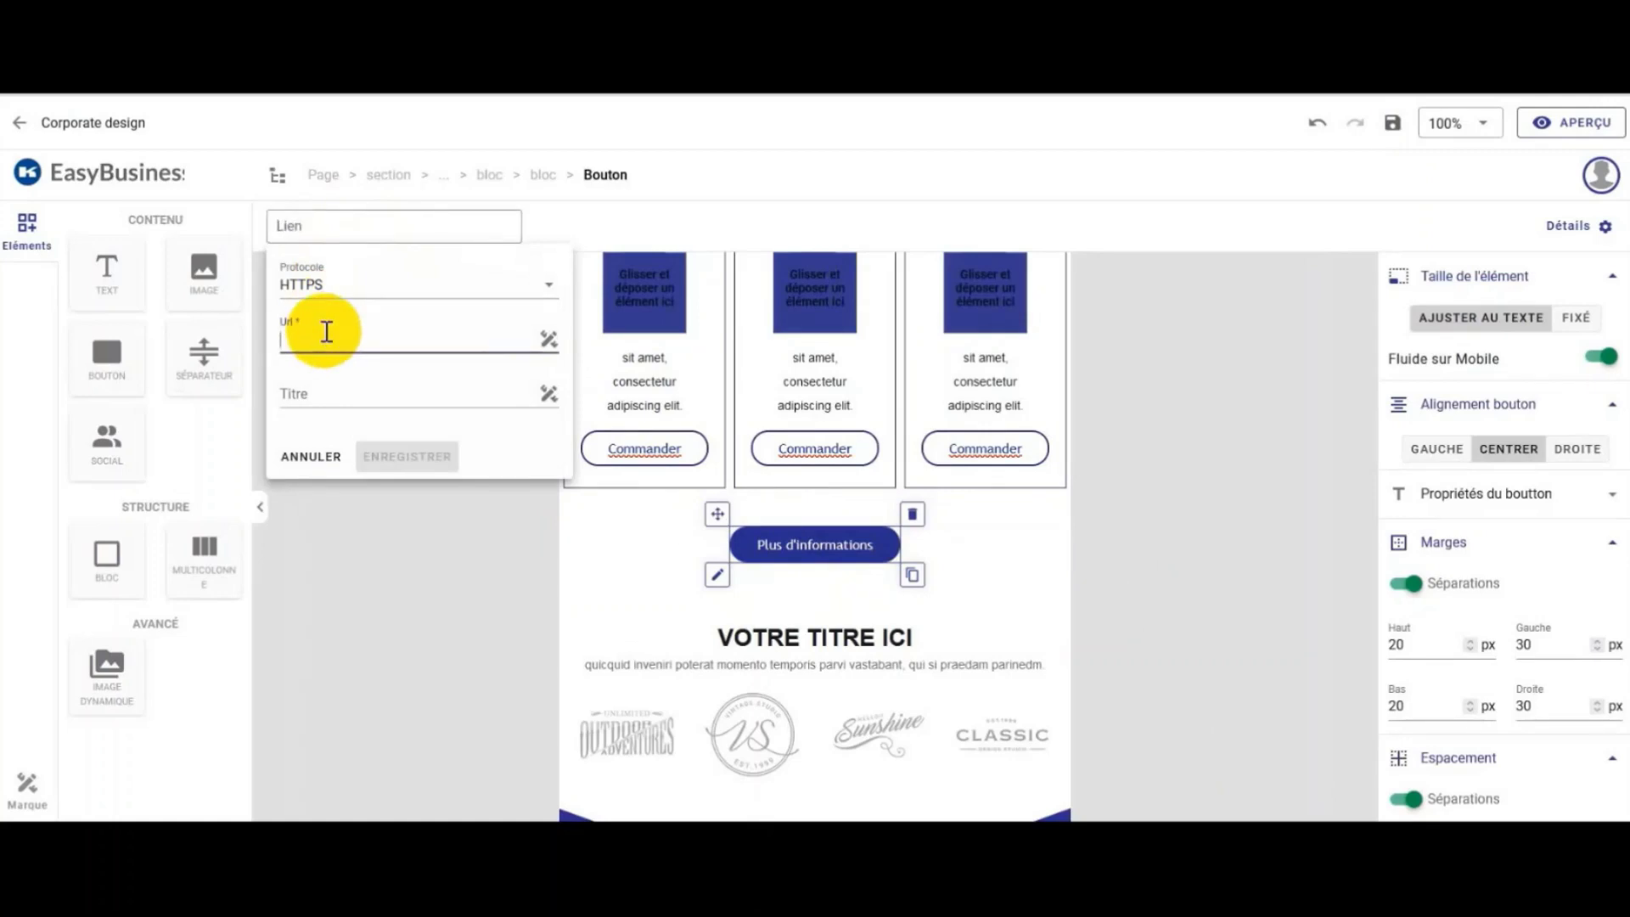
text(kompass)
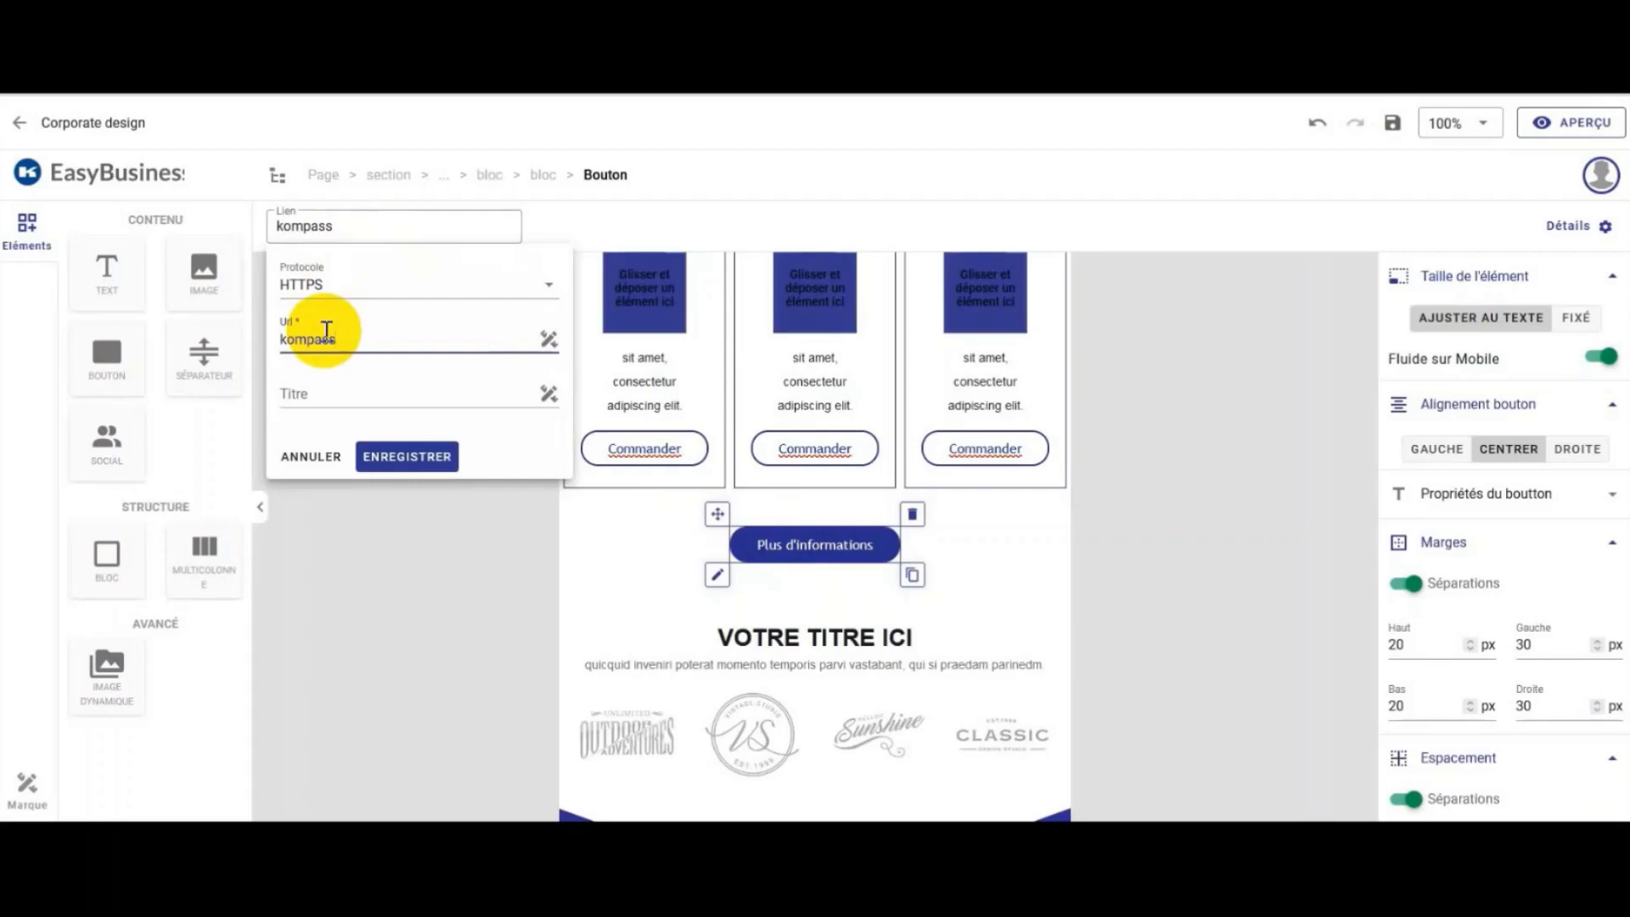
text(s..c)
key(BackSpace)
click(430, 450)
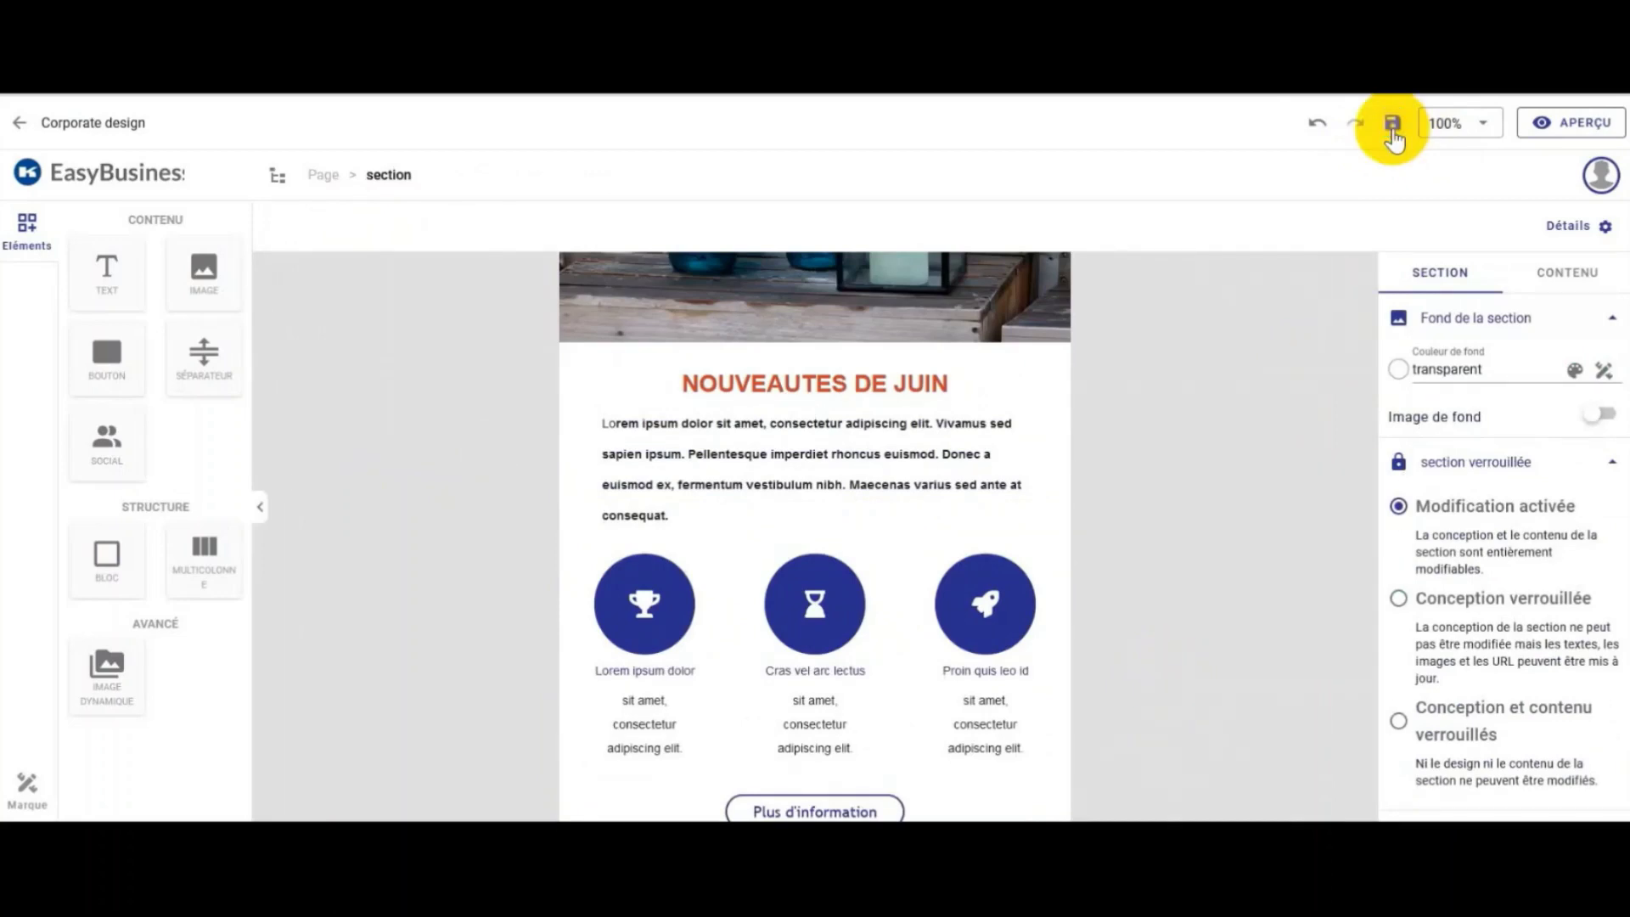
Step: Save the Corporate design email from its page settings and go back to campagne juin
click(1394, 140)
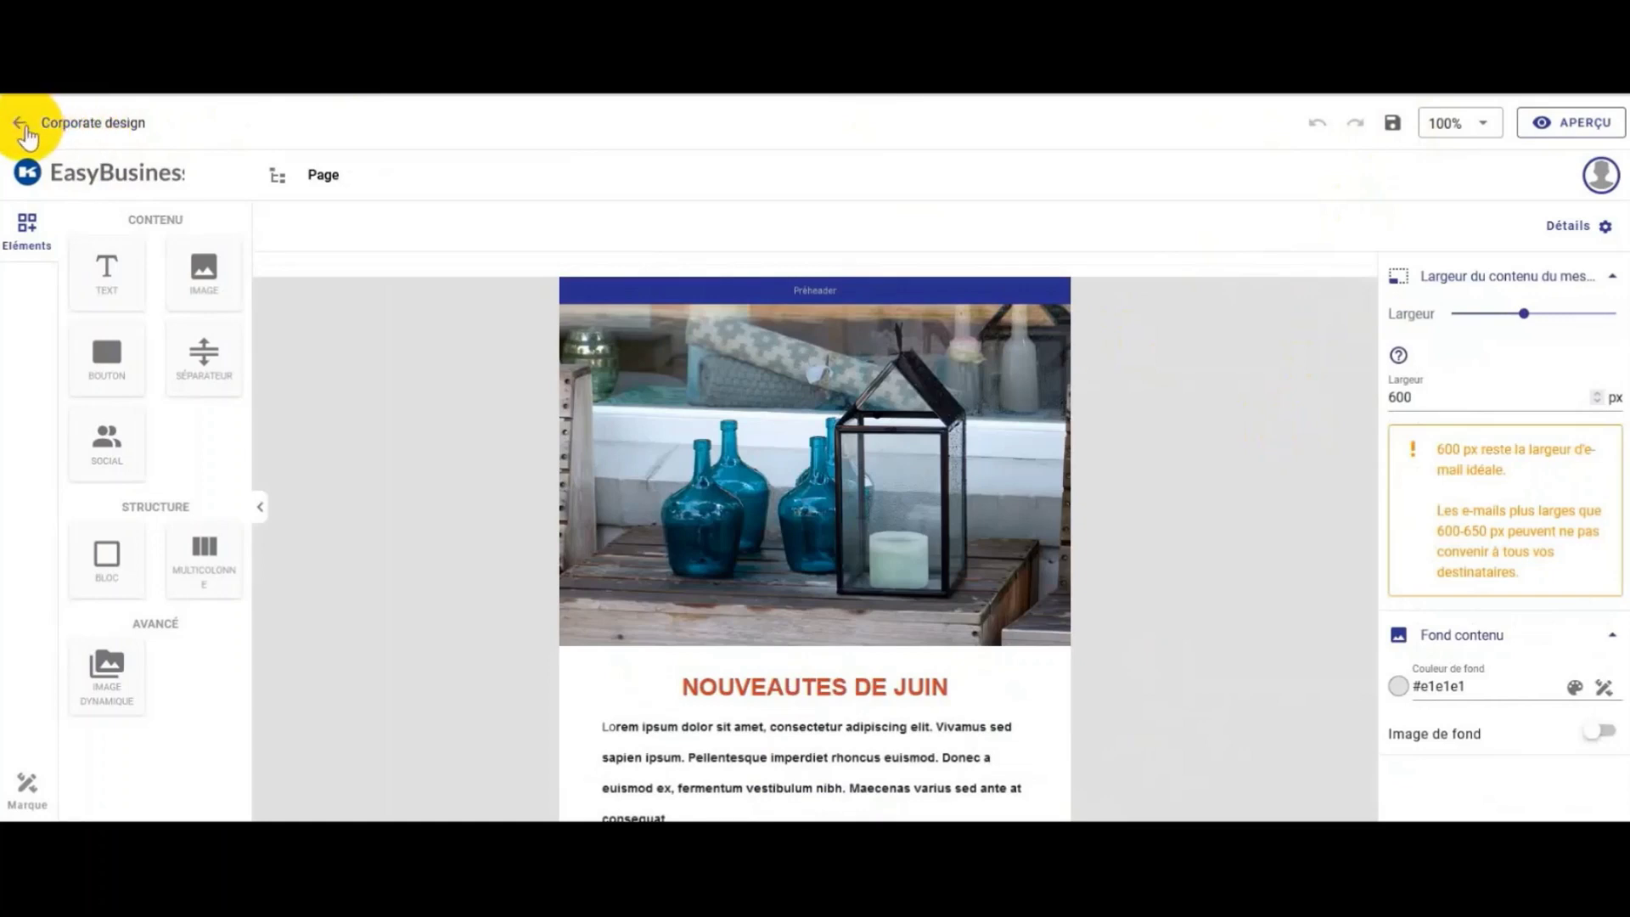
click(23, 129)
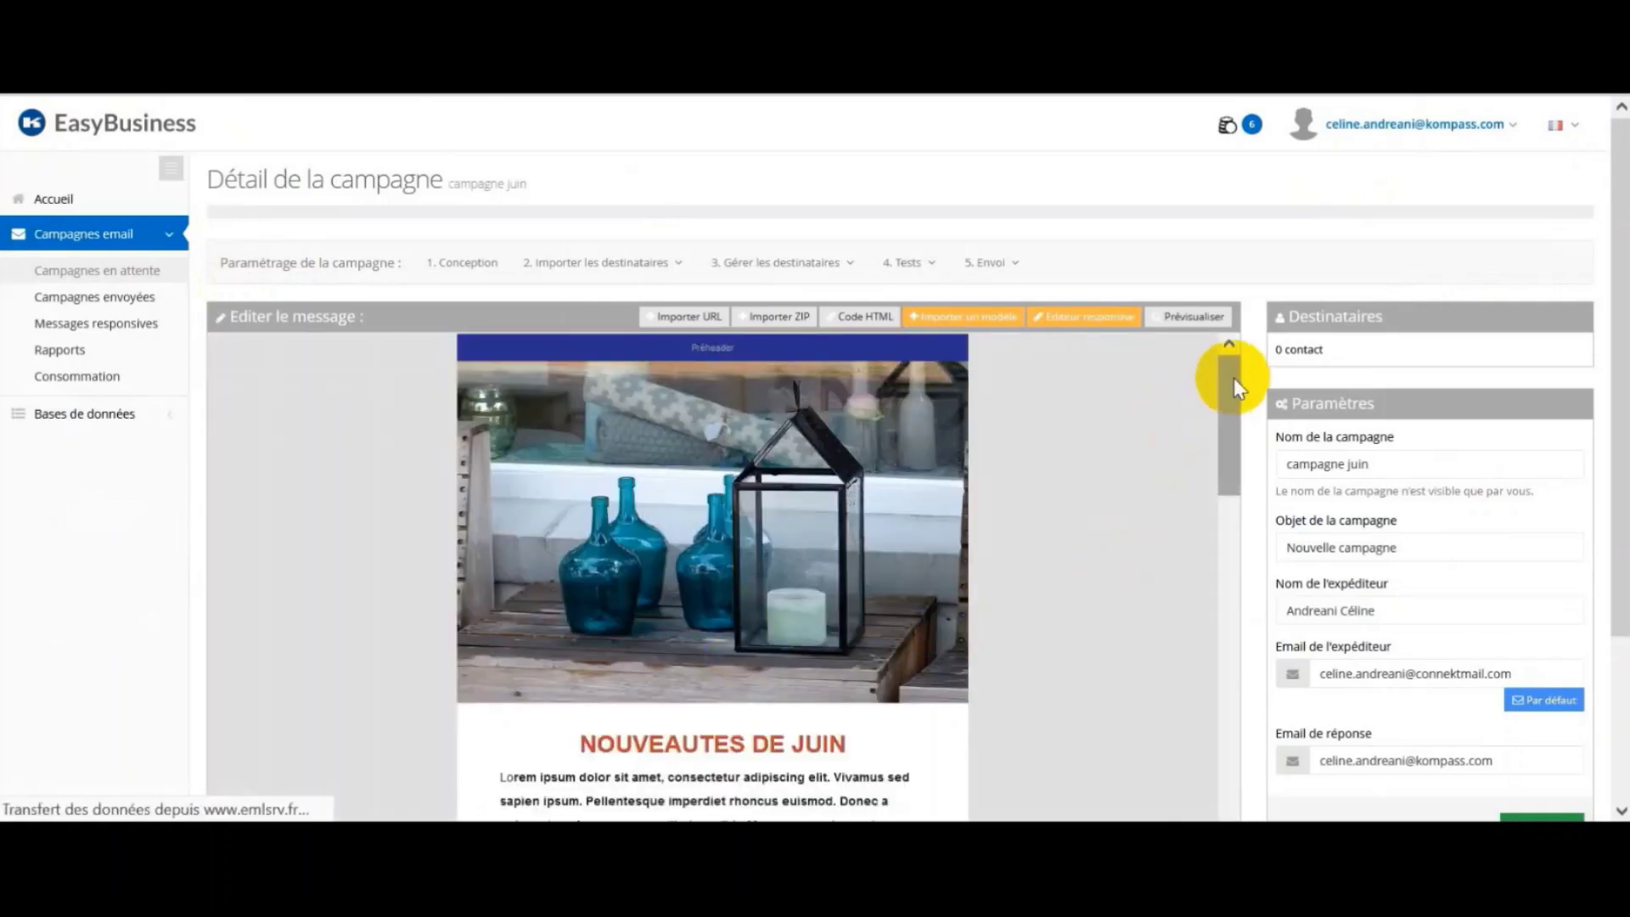
Step: Set the campaign subject to 'Nouveautés de juin' using the autocomplete suggestion
drag(1231, 379, 1226, 656)
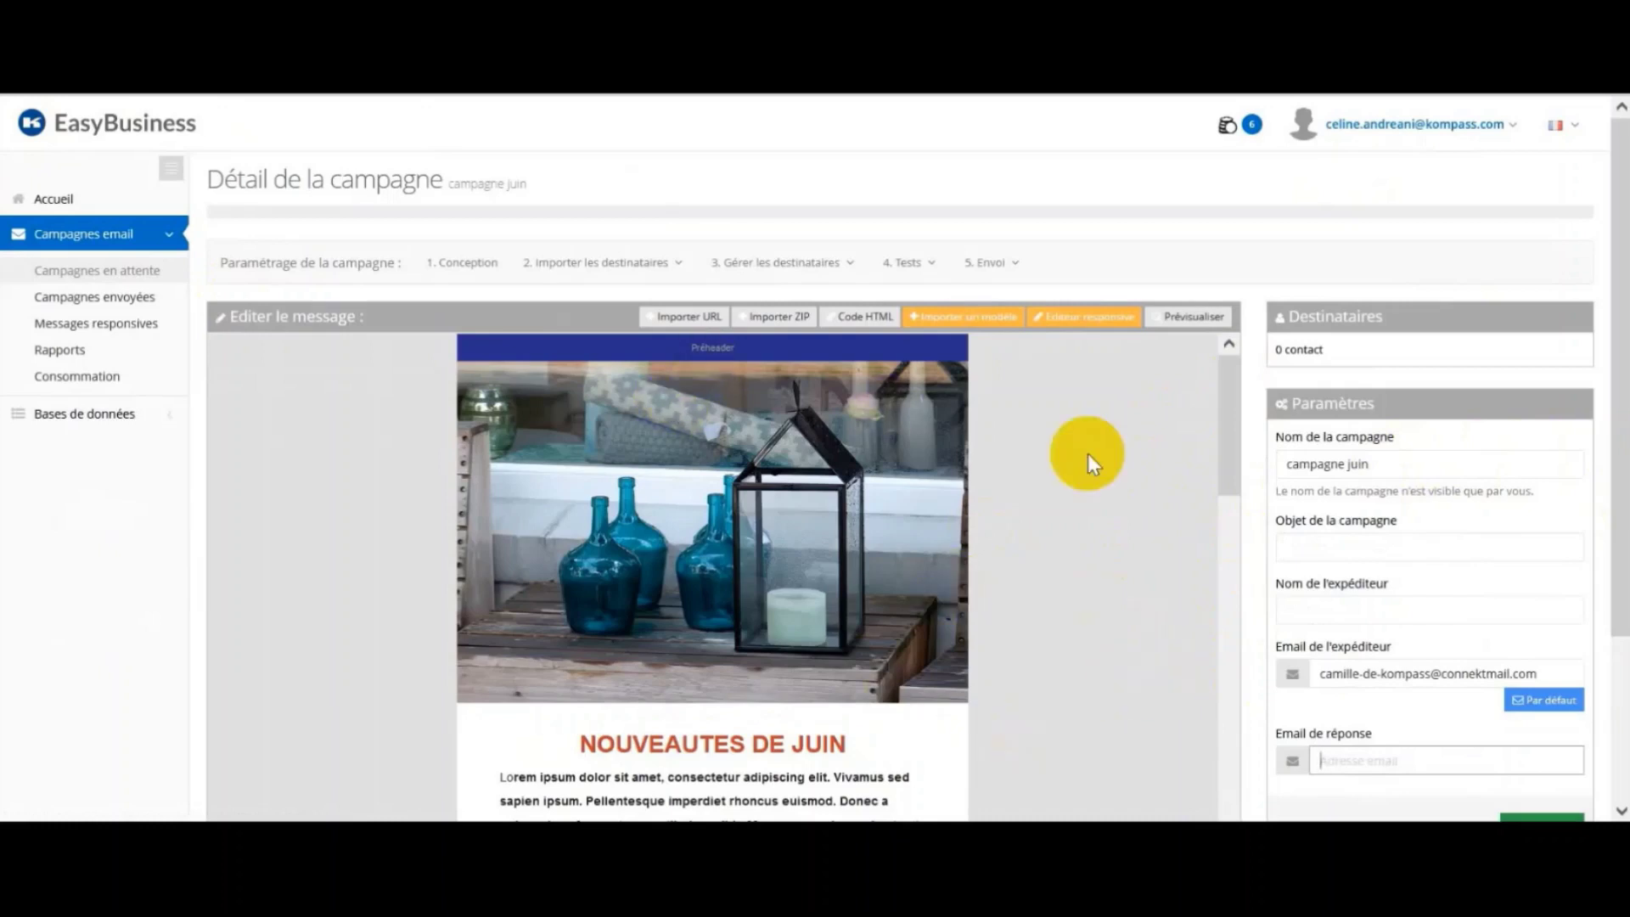
mouse_move(1231, 391)
mouse_down()
mouse_move(1226, 520)
mouse_move(1229, 365)
mouse_up()
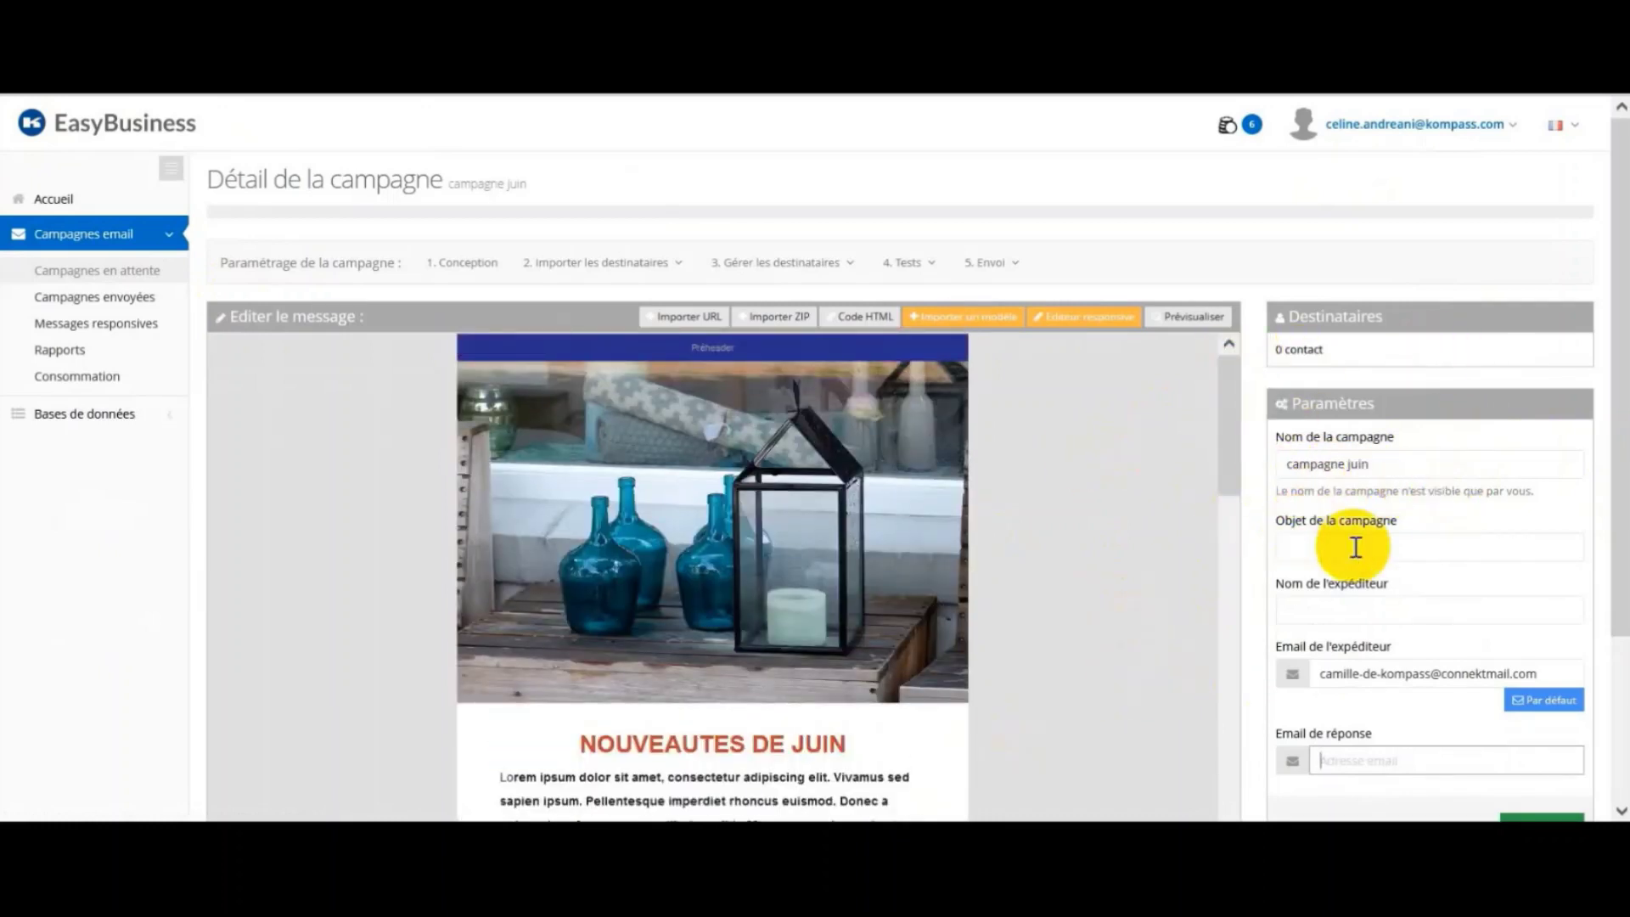
click(1403, 549)
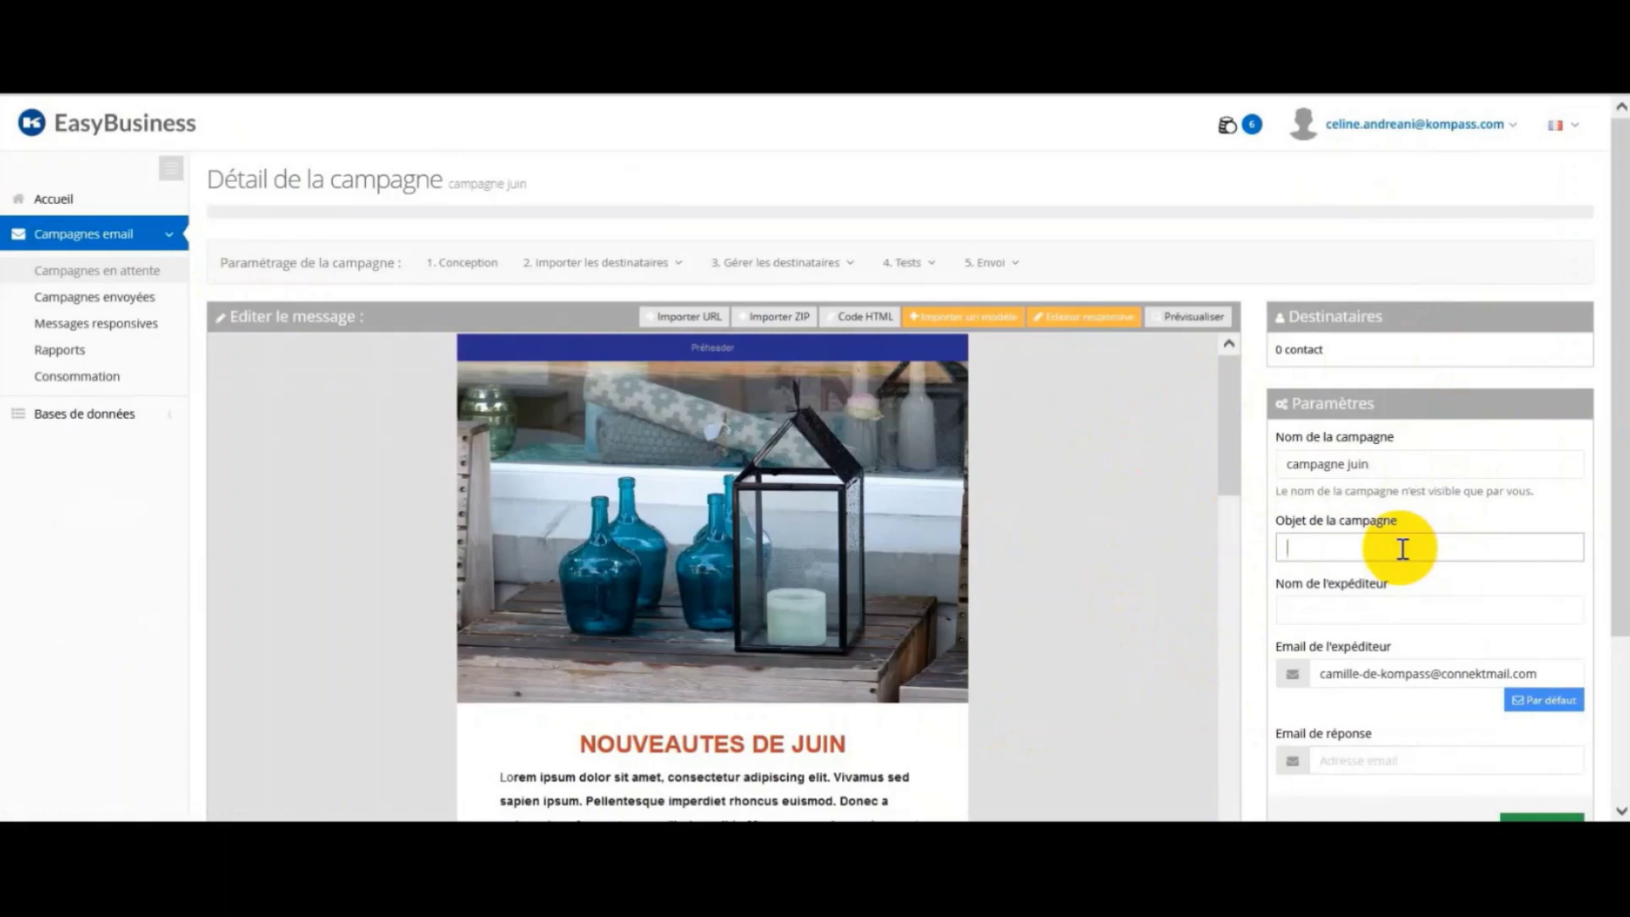
text(Nou)
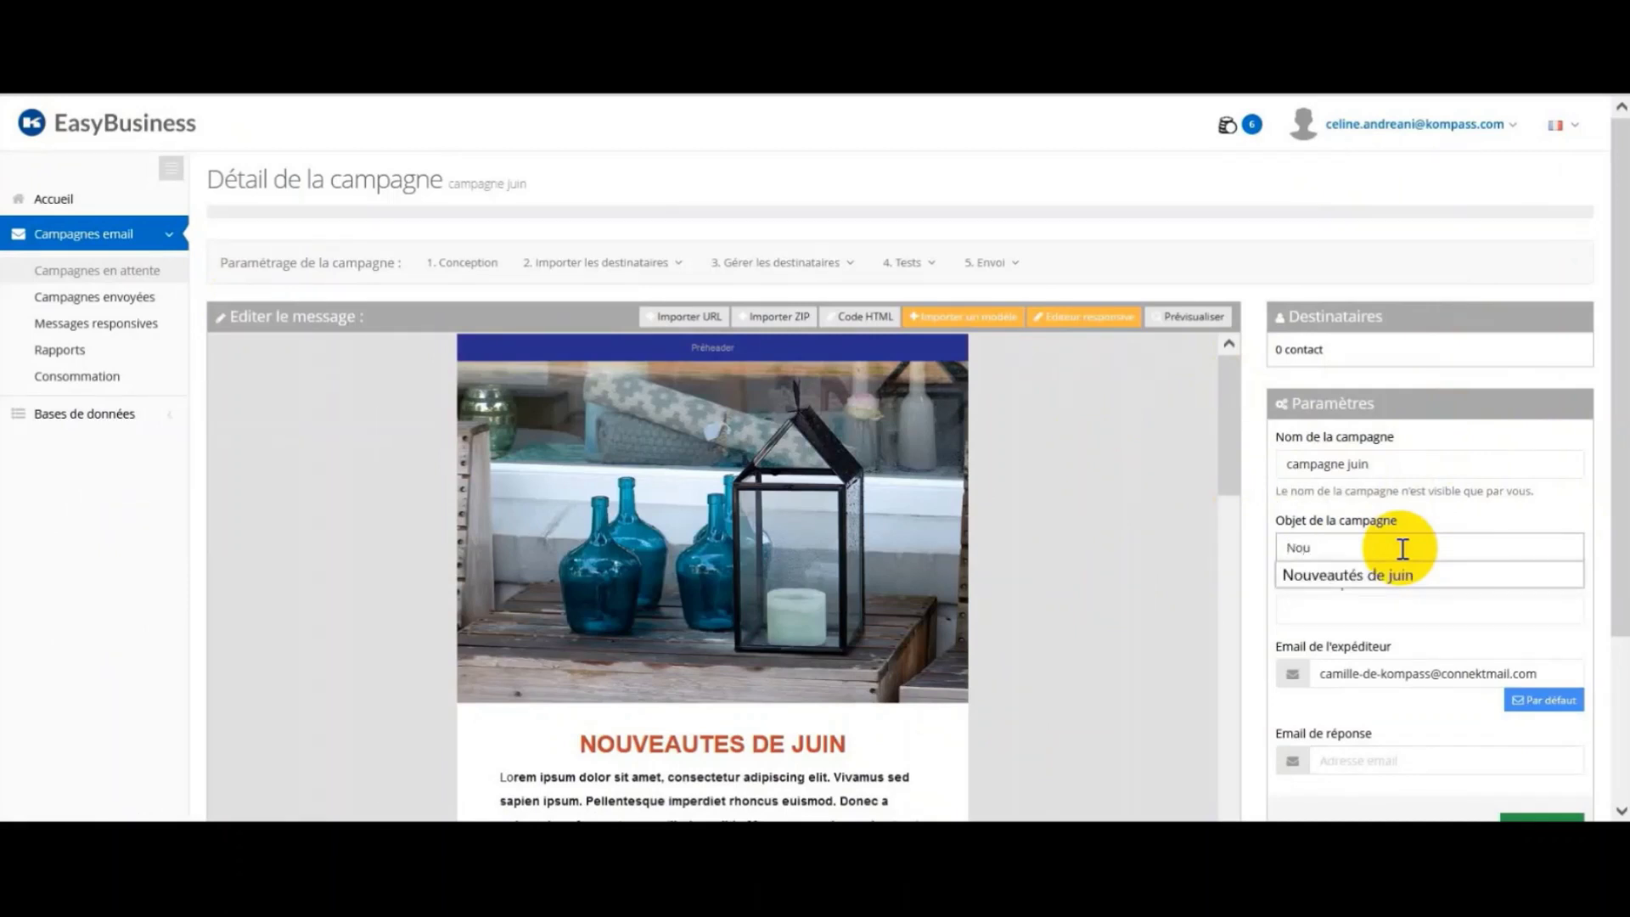
key(Down)
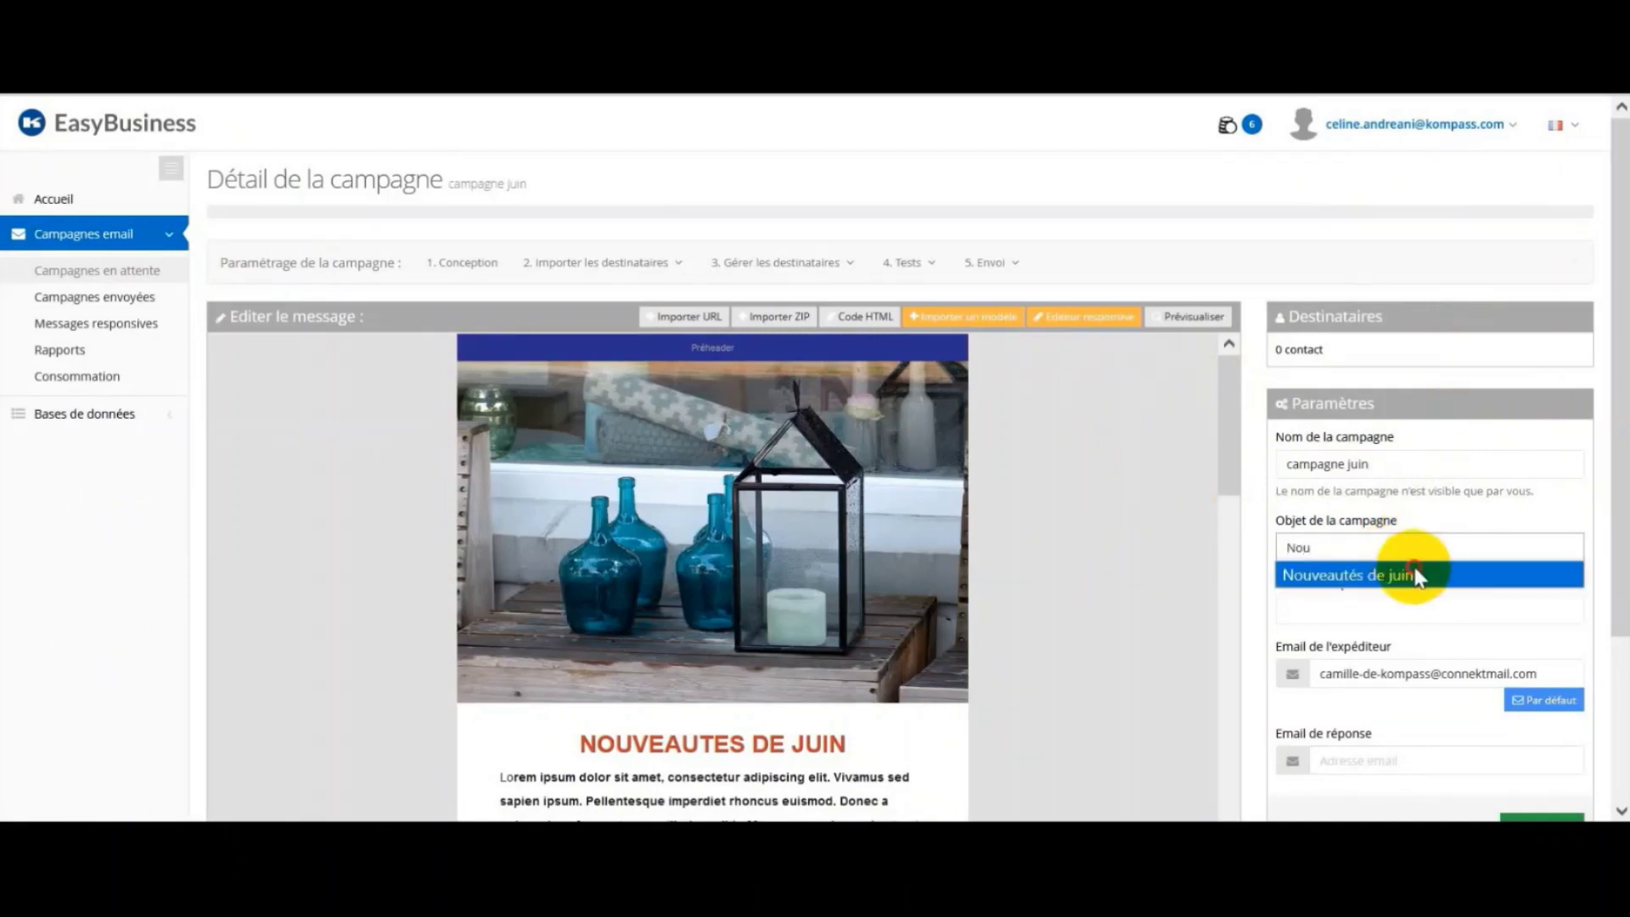
click(1416, 577)
Step: Fill in the sender's name from the autocomplete suggestion
click(1401, 611)
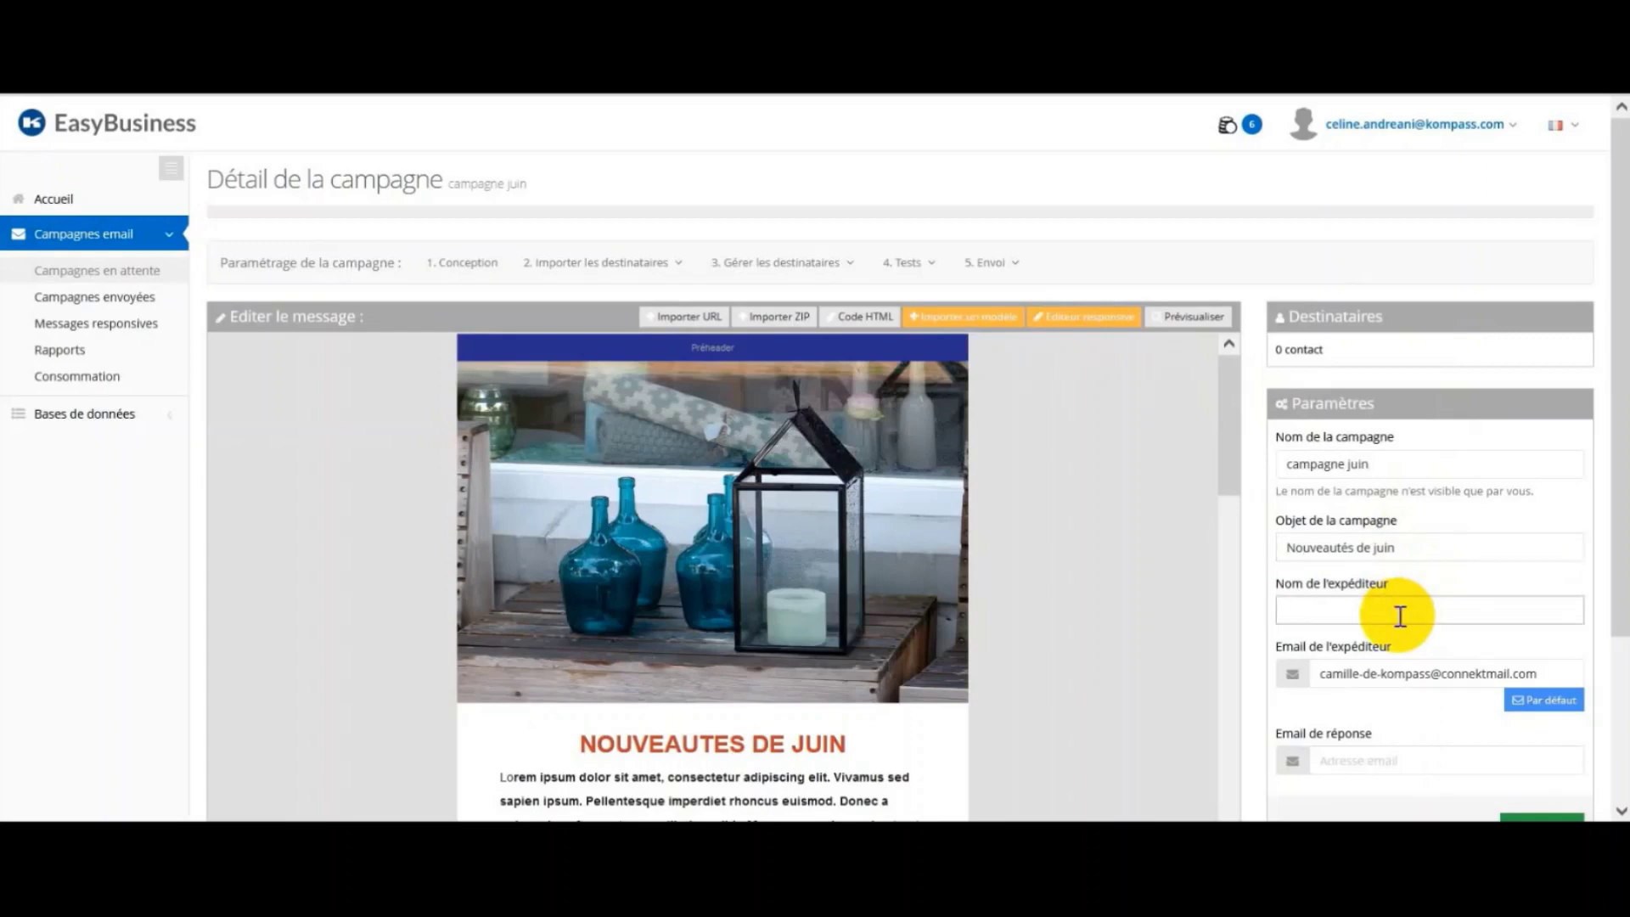
text(Ca)
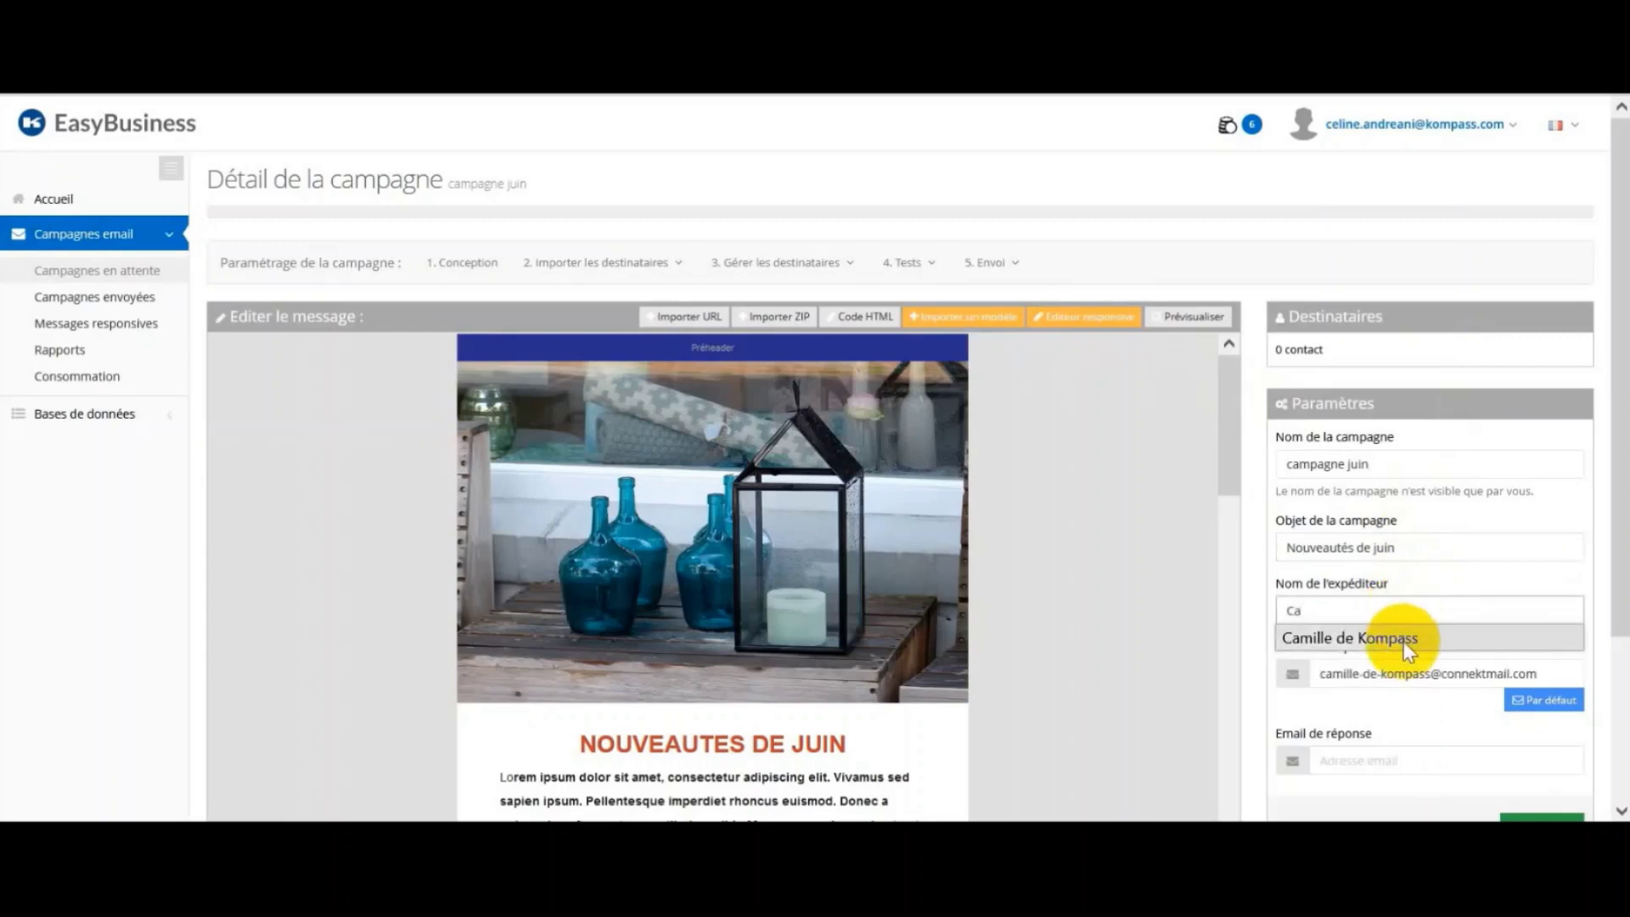
click(1404, 641)
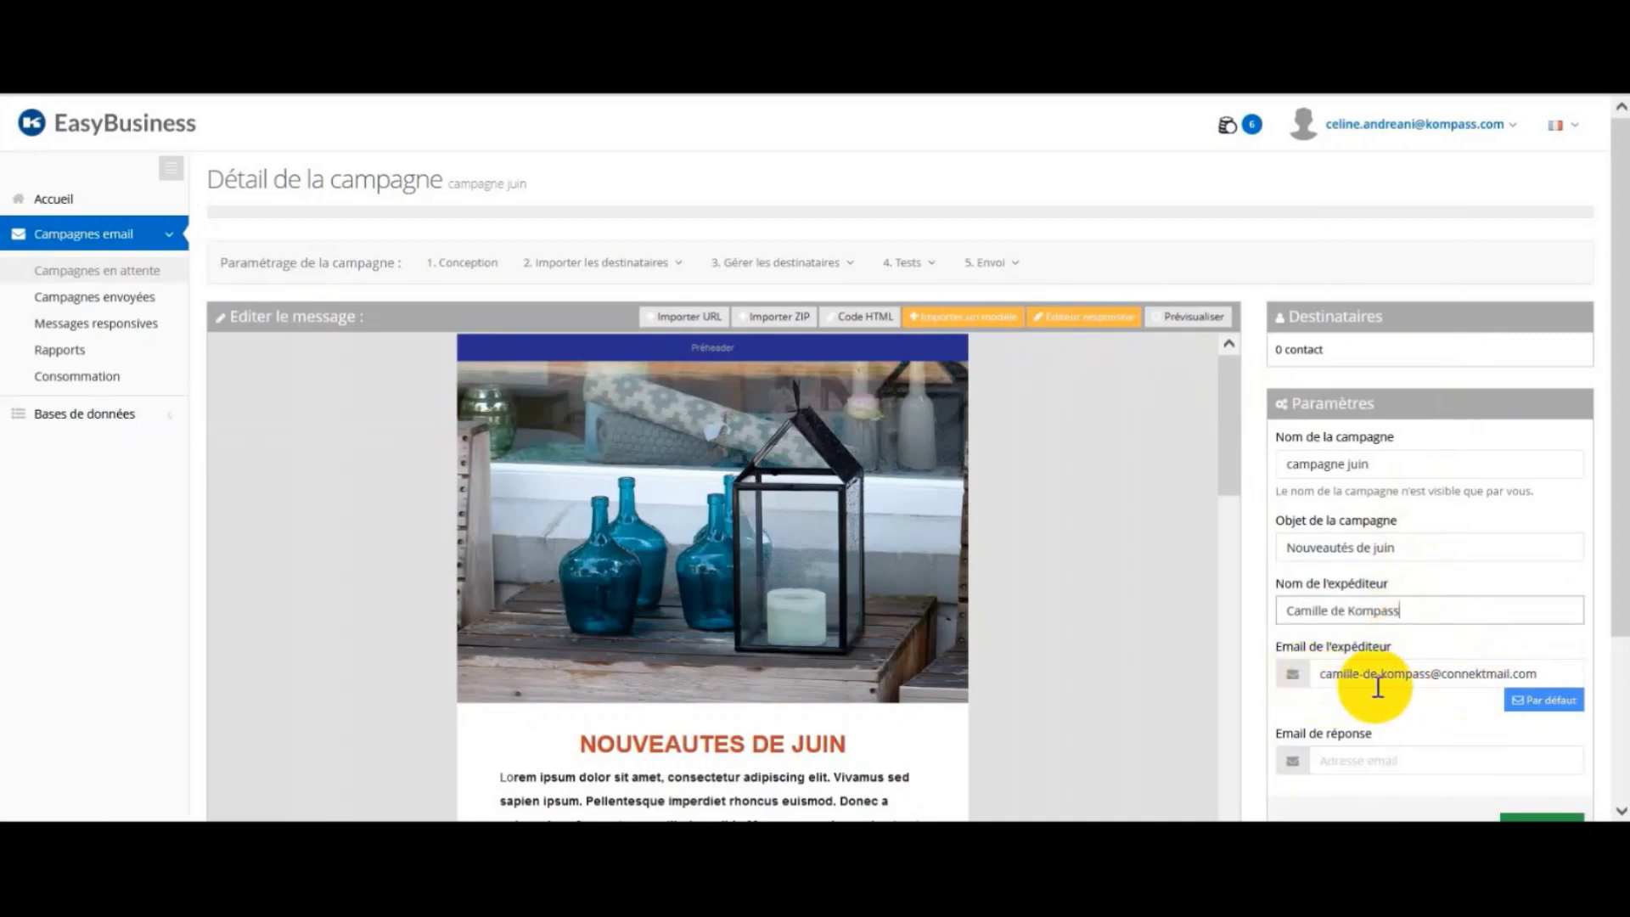
click(1572, 710)
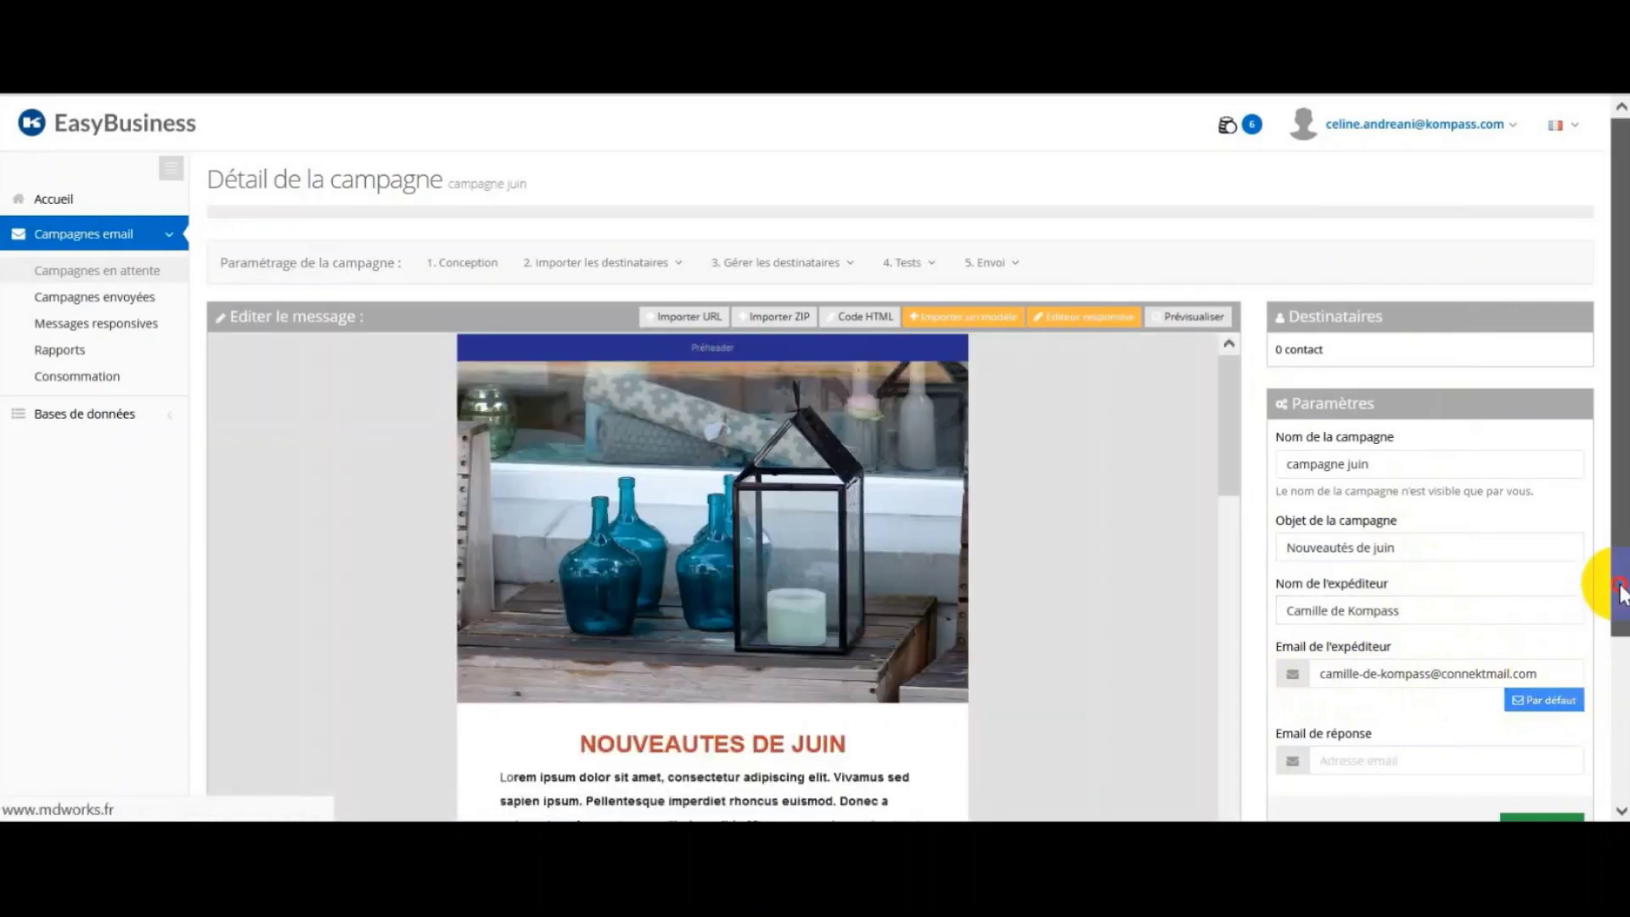
Step: Enter the user's e-mail address as the reply-to and save the campaign parameters
drag(1620, 590, 1619, 667)
click(1430, 647)
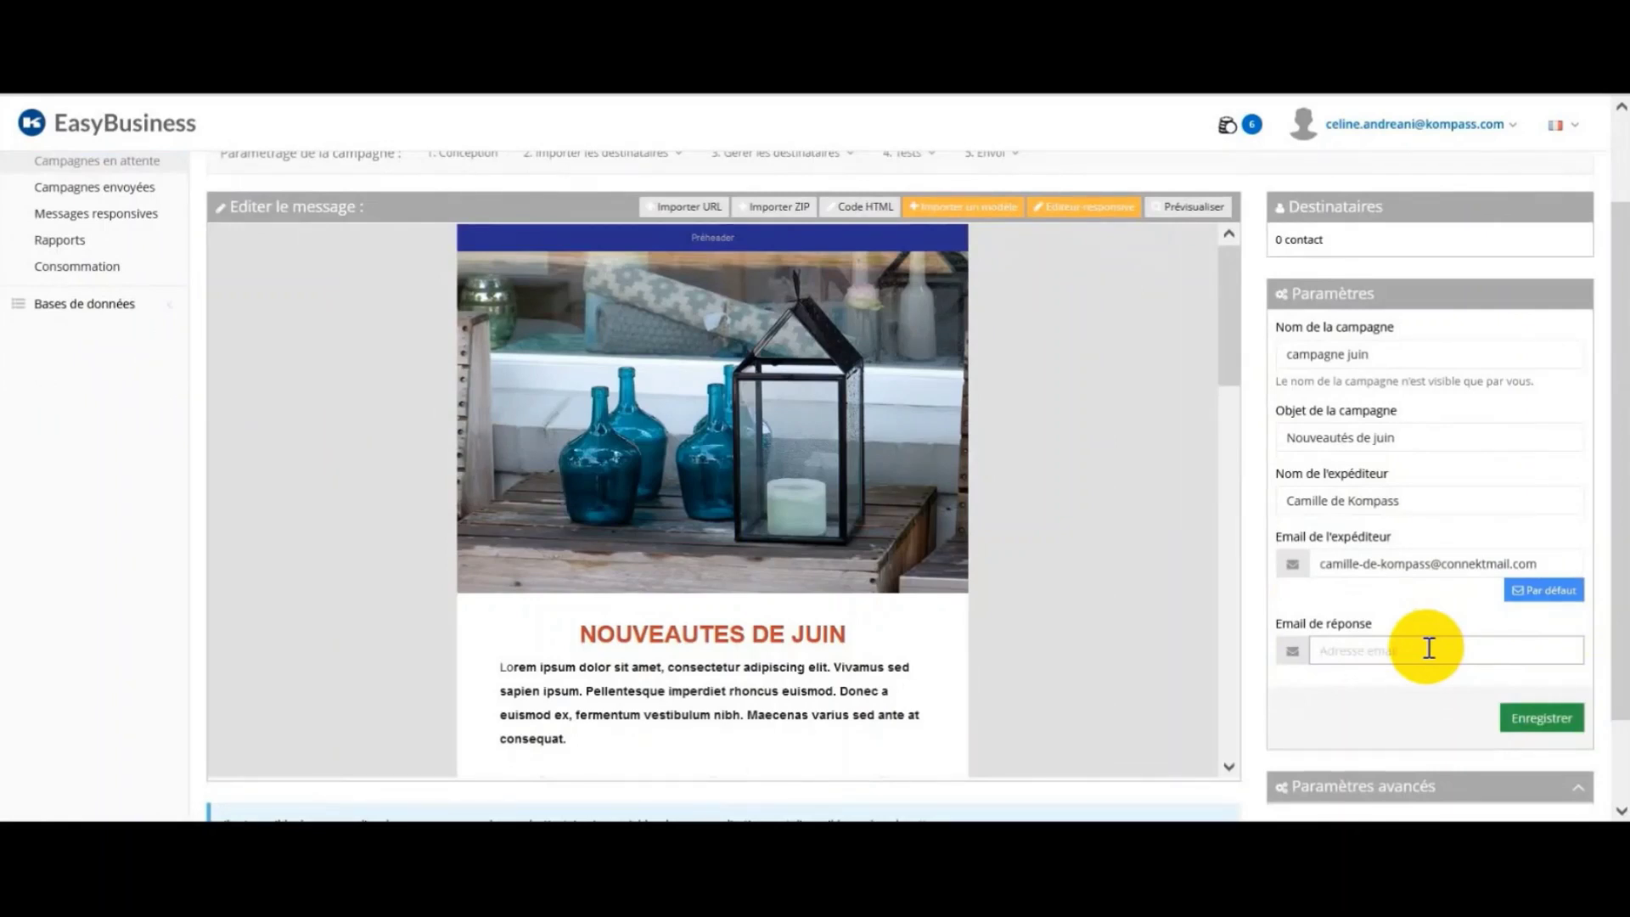
click(1548, 720)
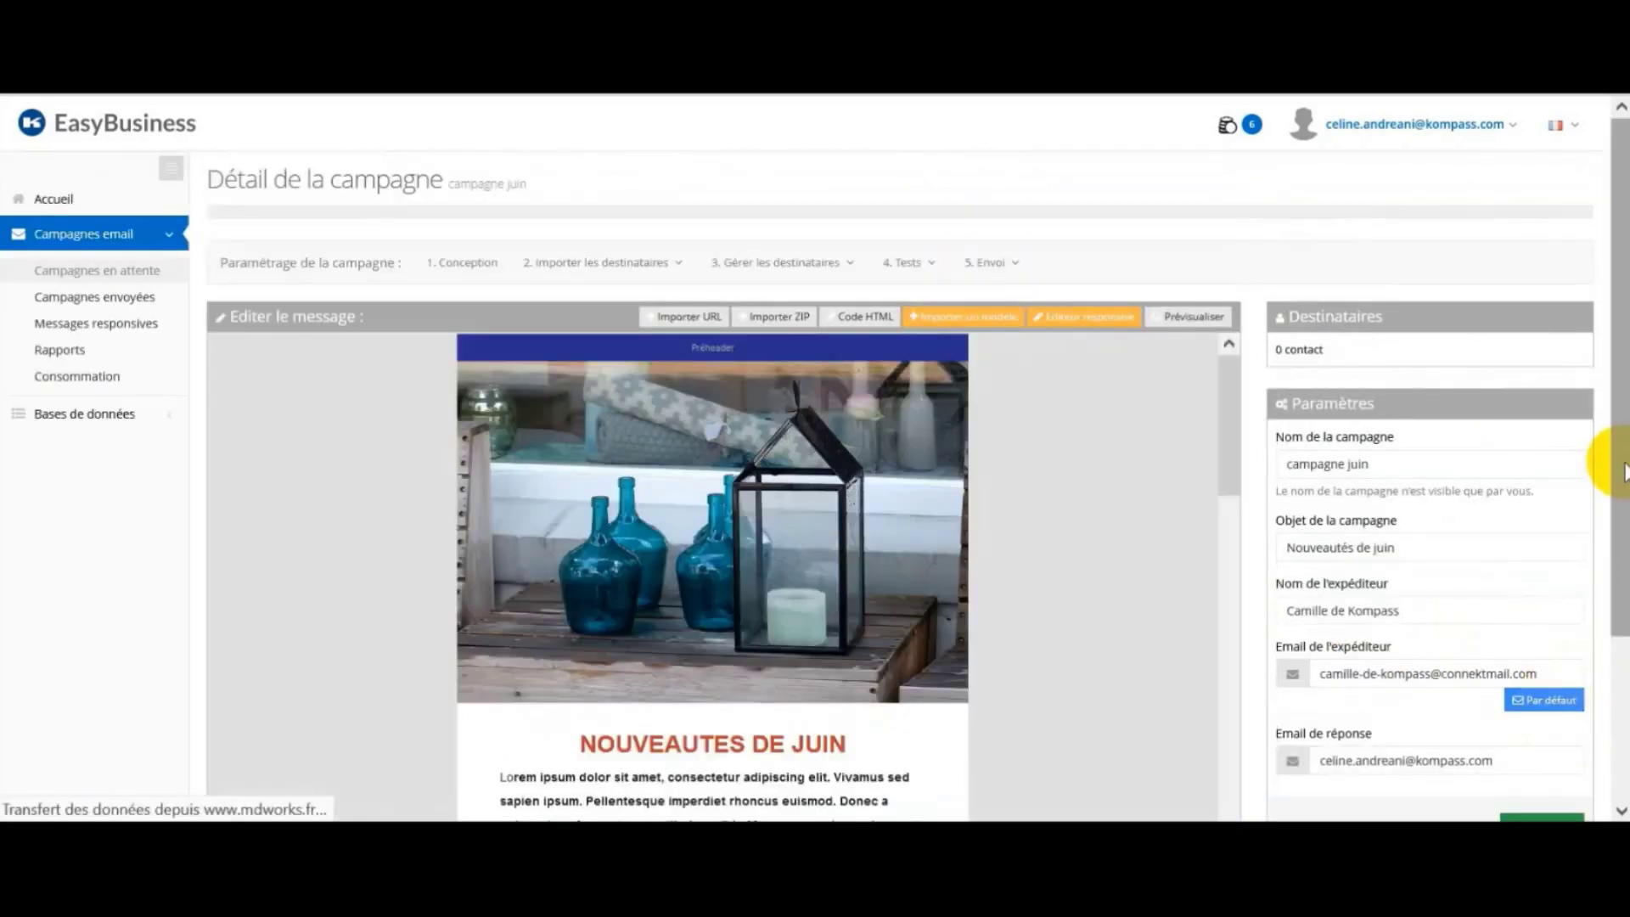
drag(1623, 472, 1617, 492)
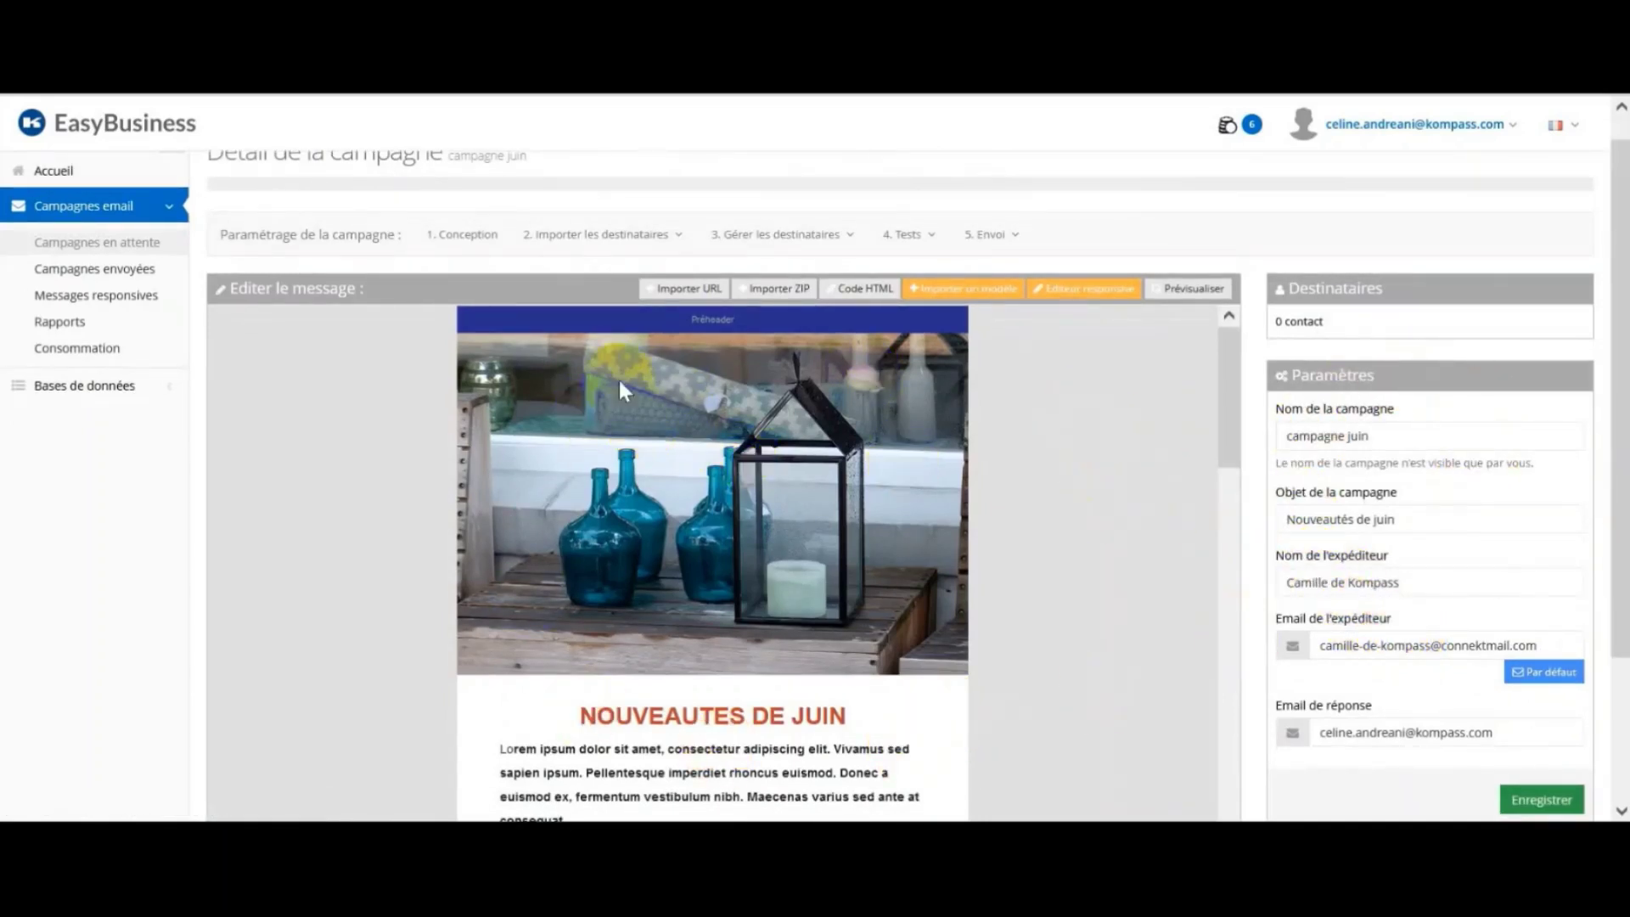
Step: Import the single contact from the campagne juin contact list as campaign recipients
click(649, 237)
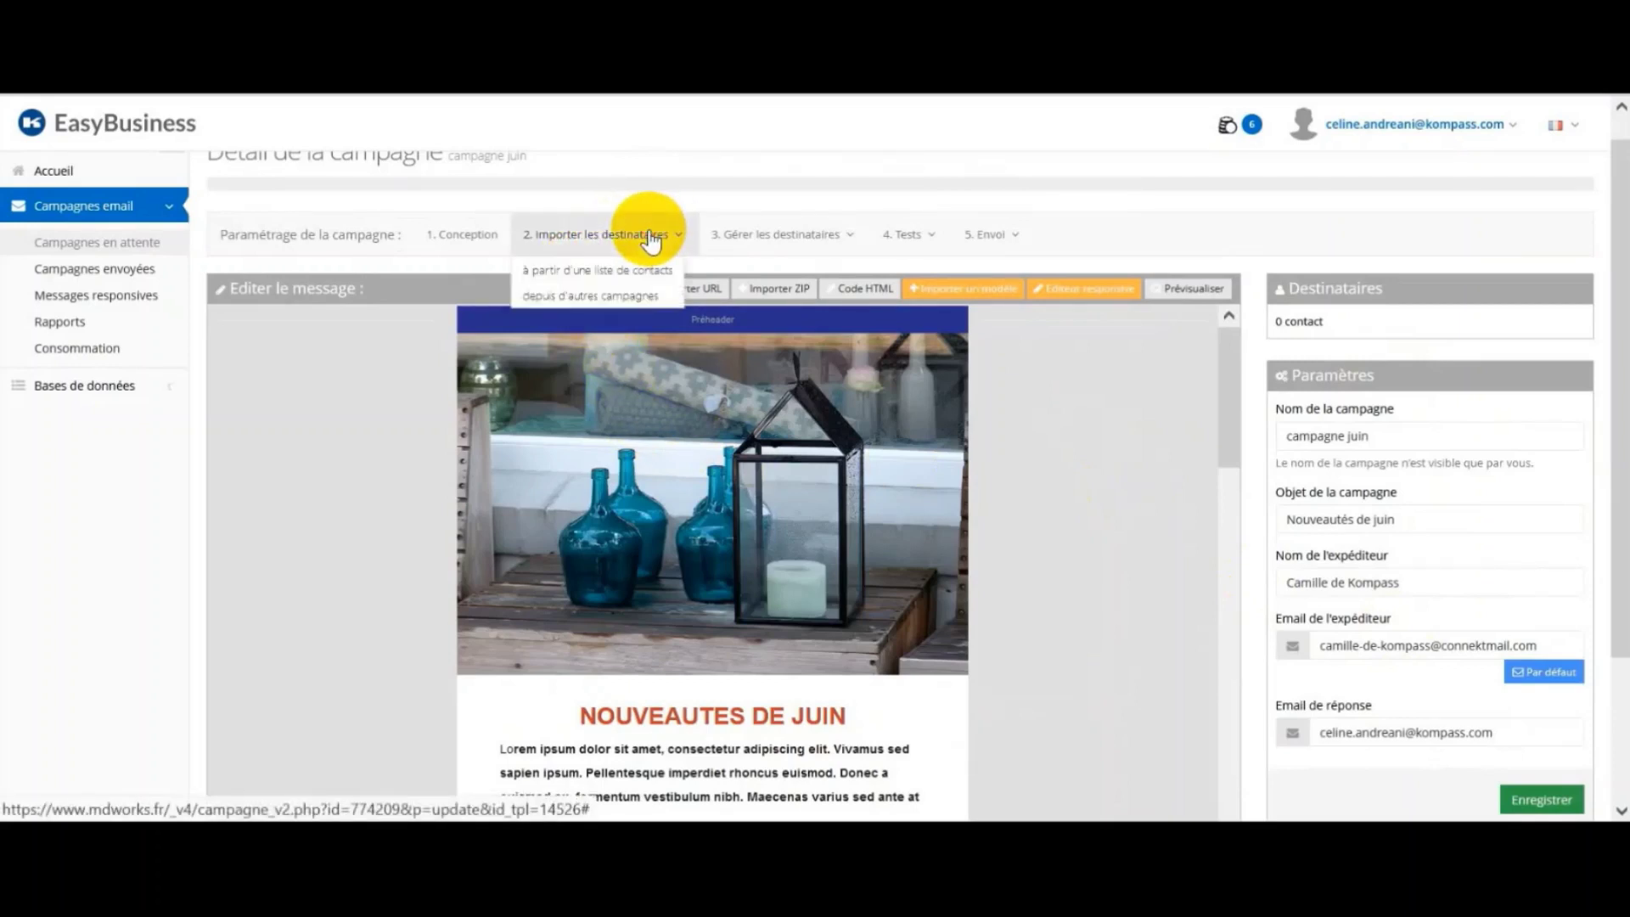
click(611, 272)
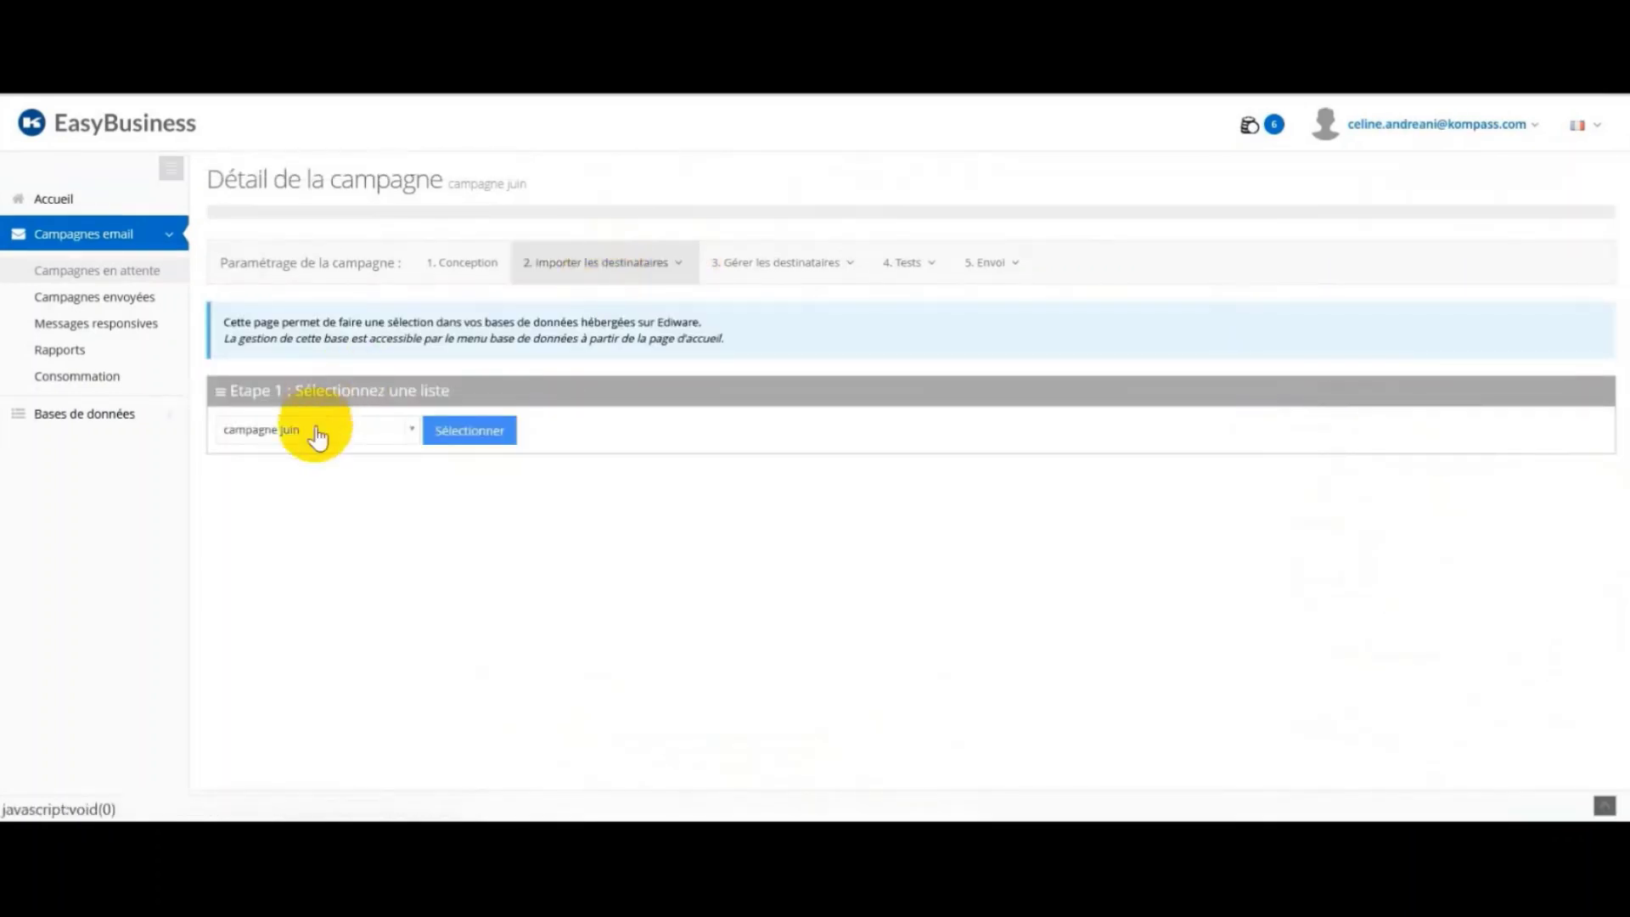
click(412, 430)
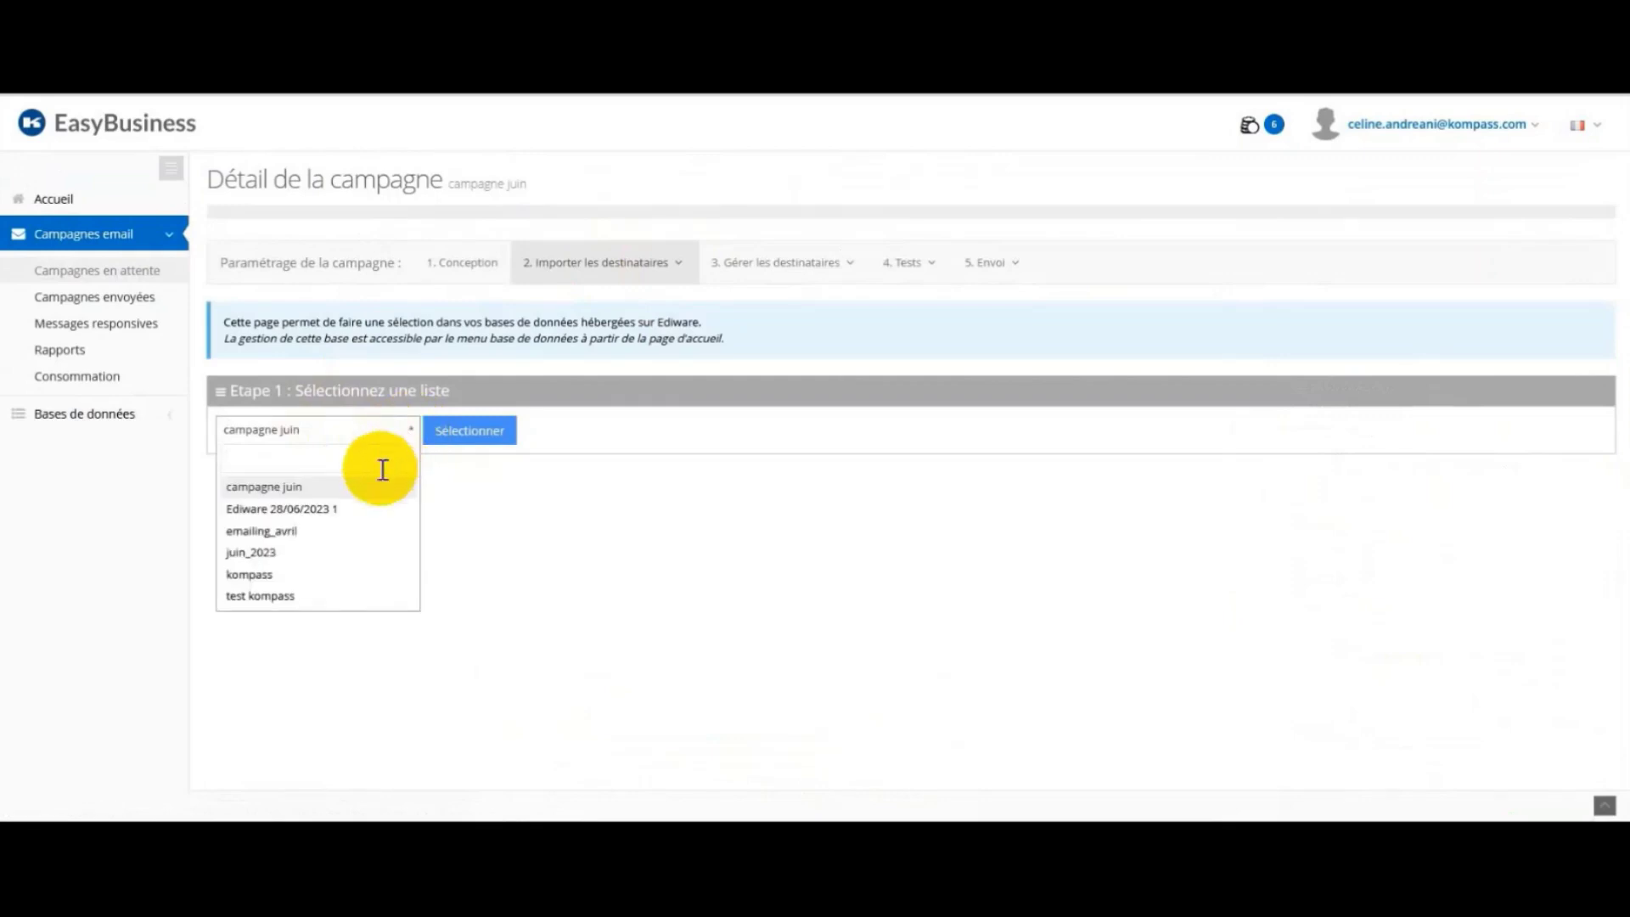
click(369, 492)
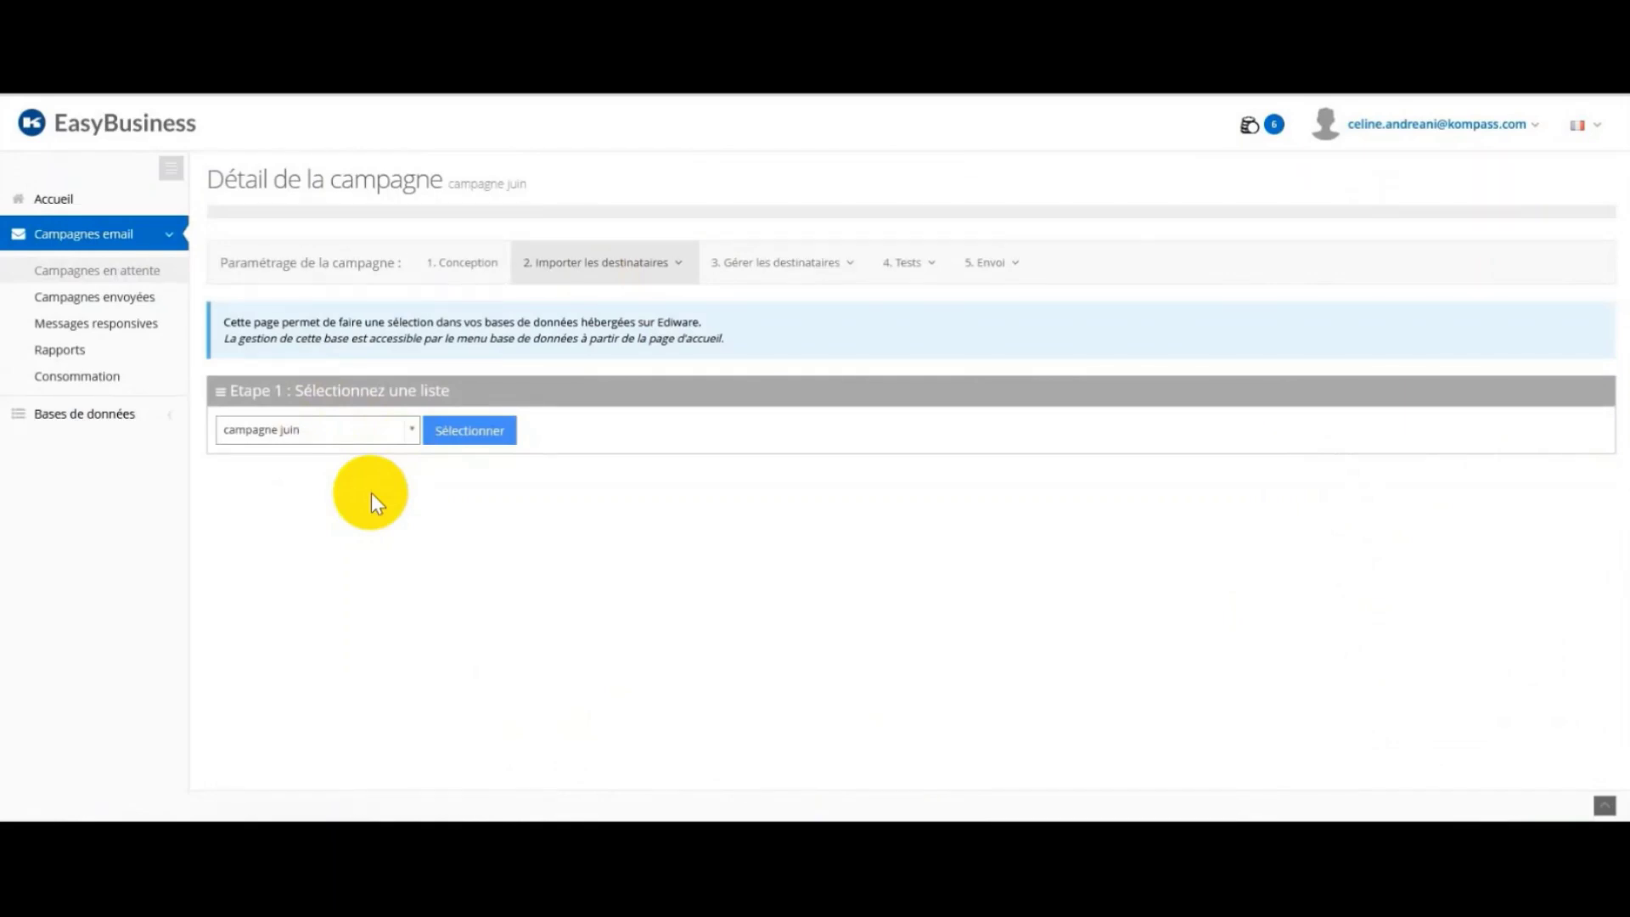
click(478, 436)
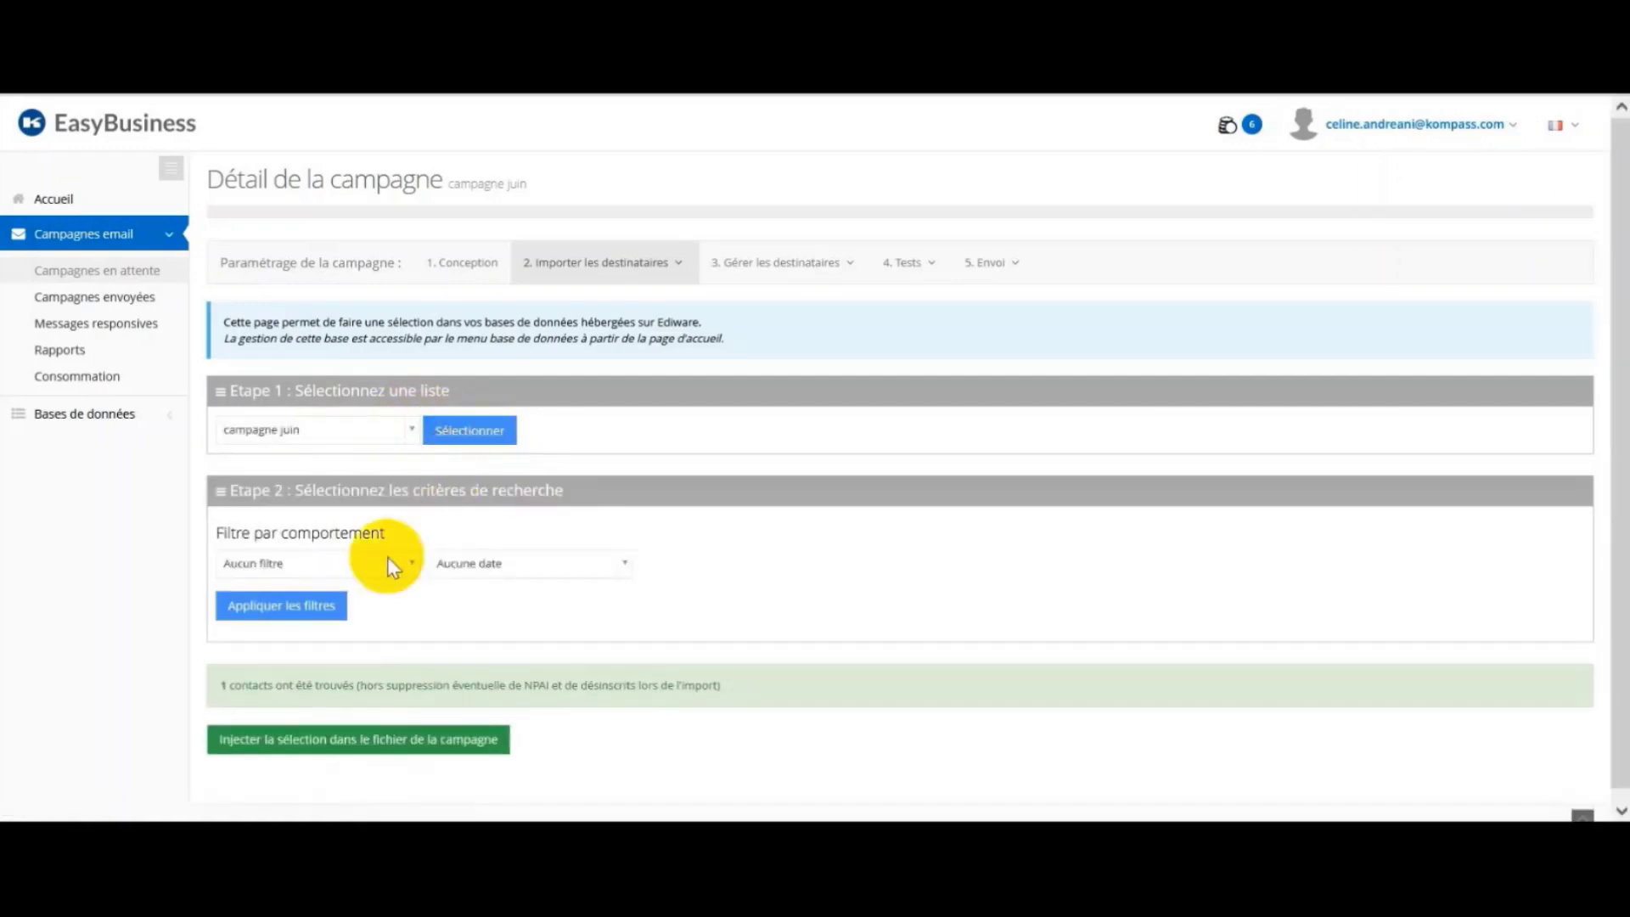
click(350, 738)
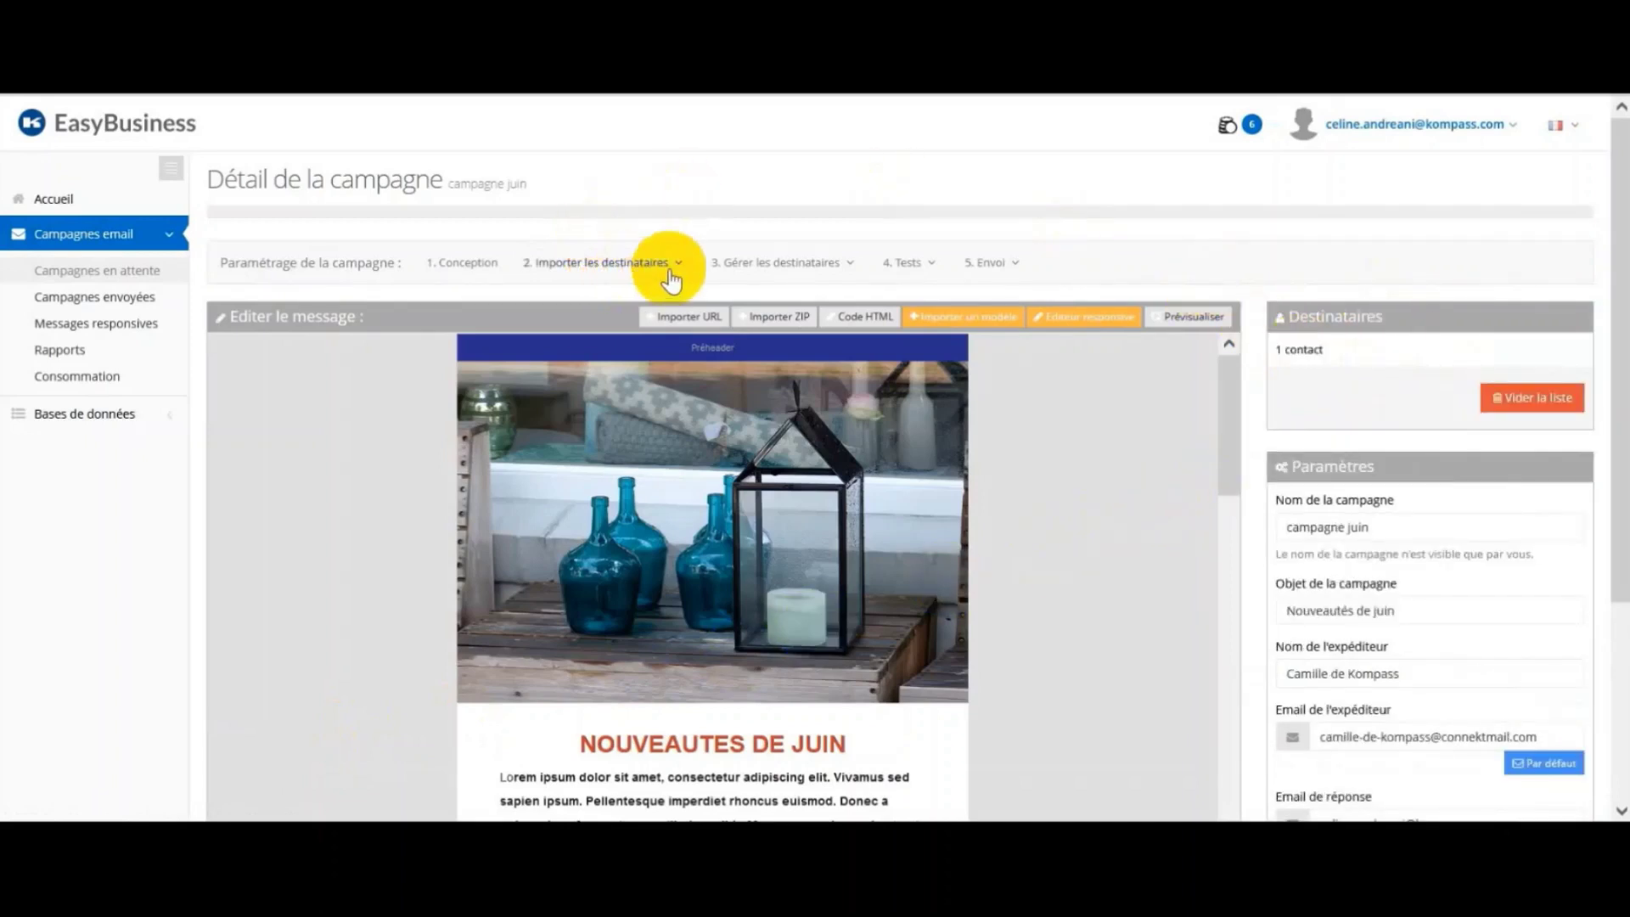
Step: View the imported recipients in the campaign's recipient table
click(779, 267)
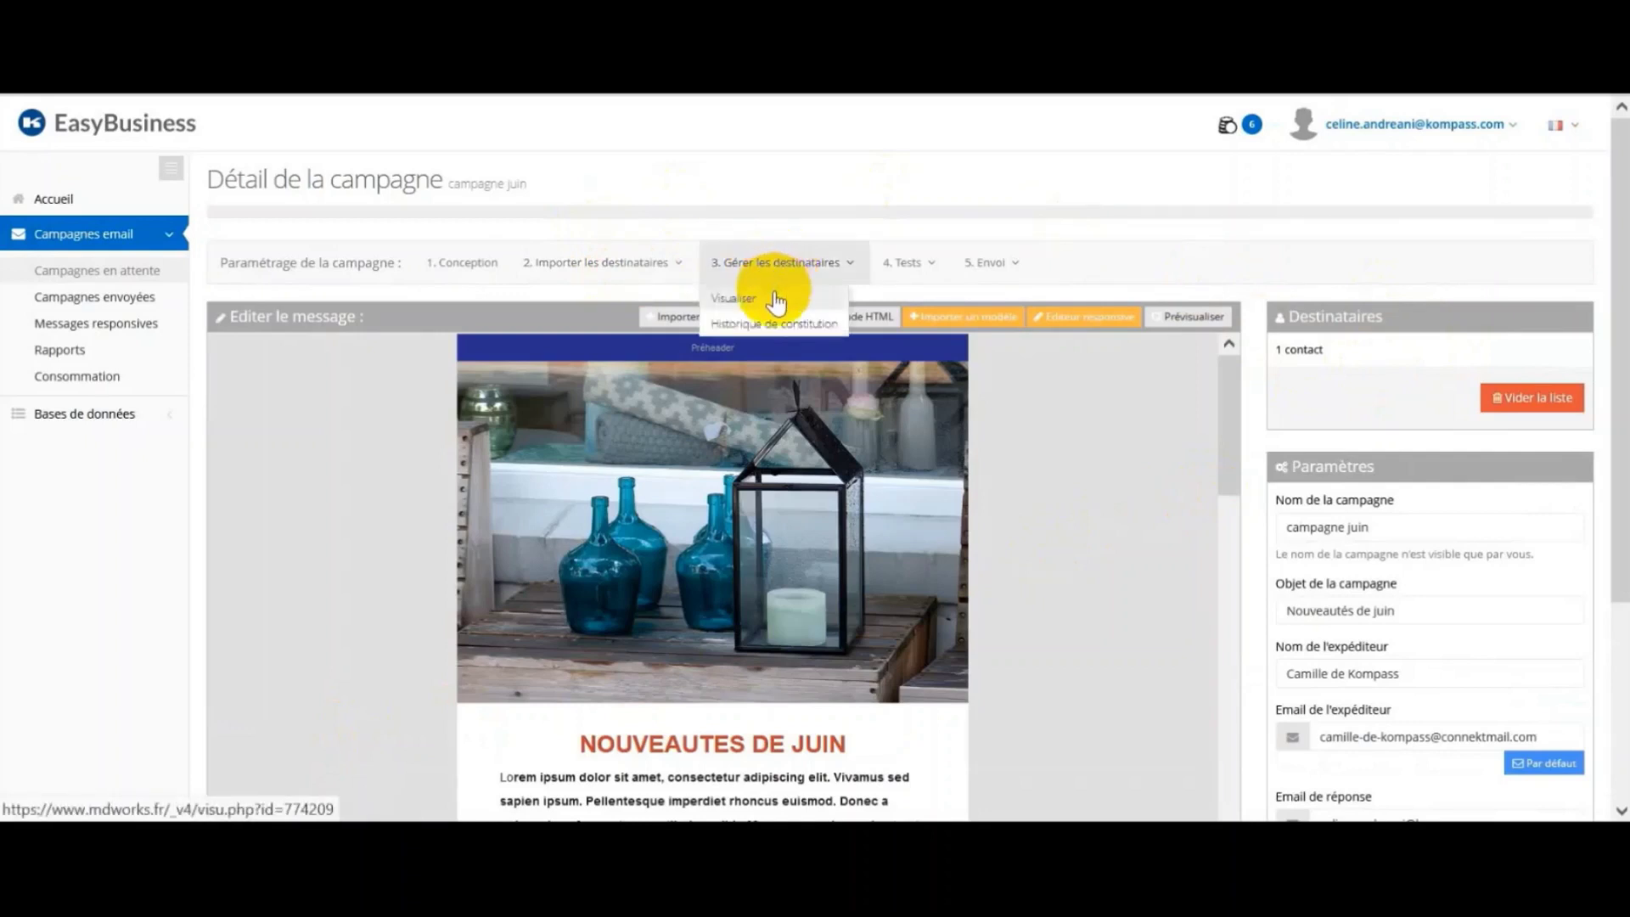
click(774, 292)
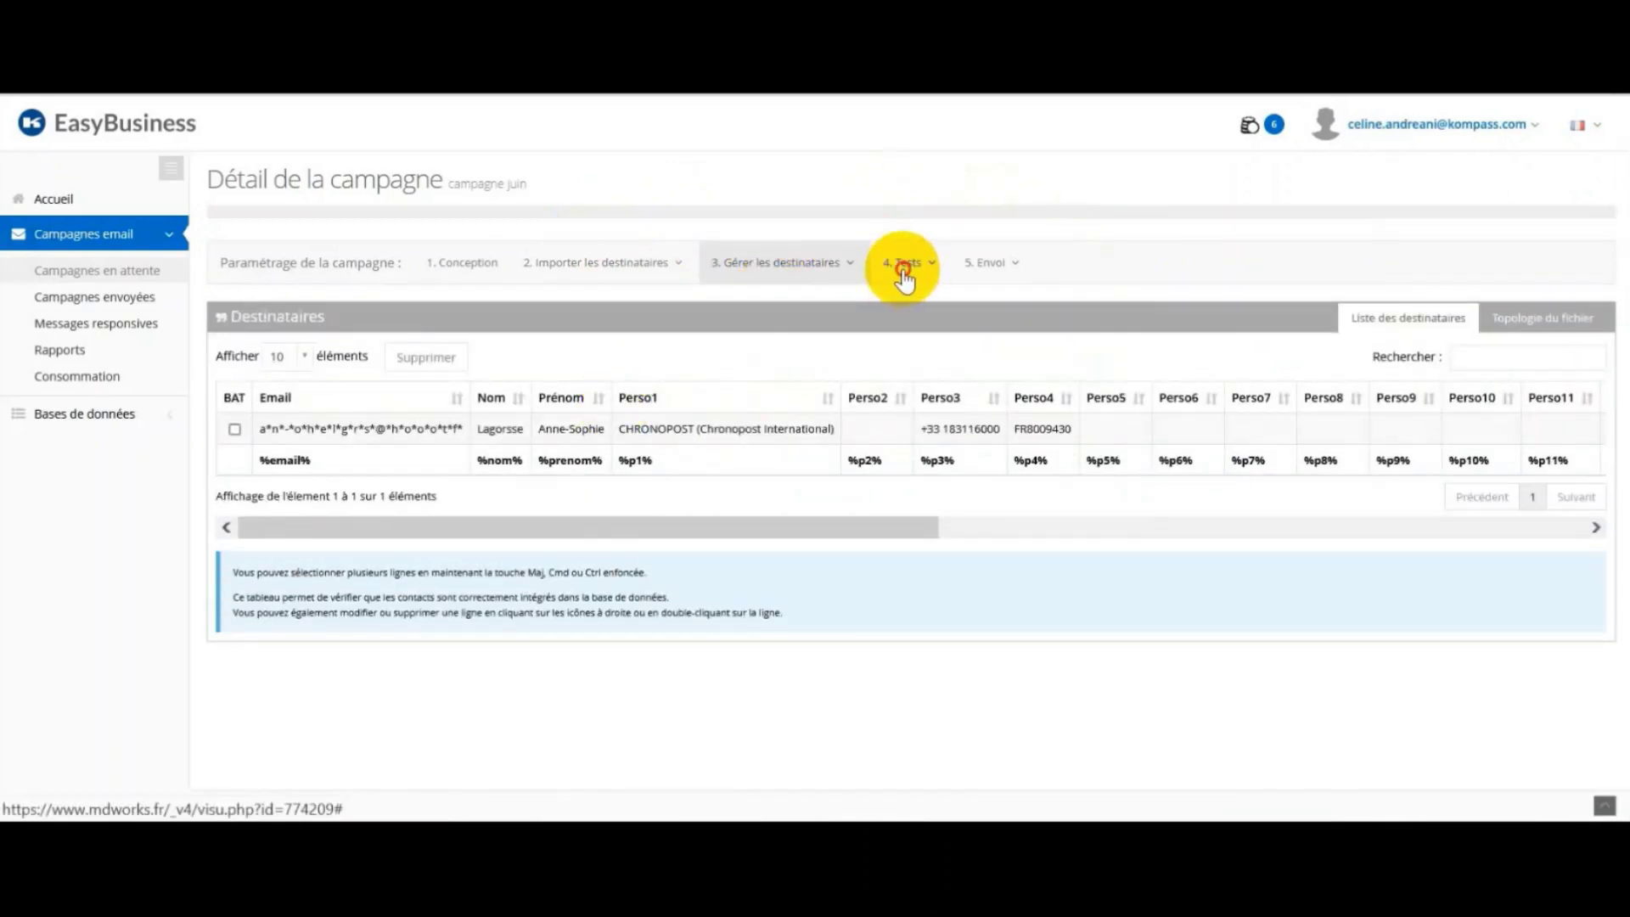
click(903, 265)
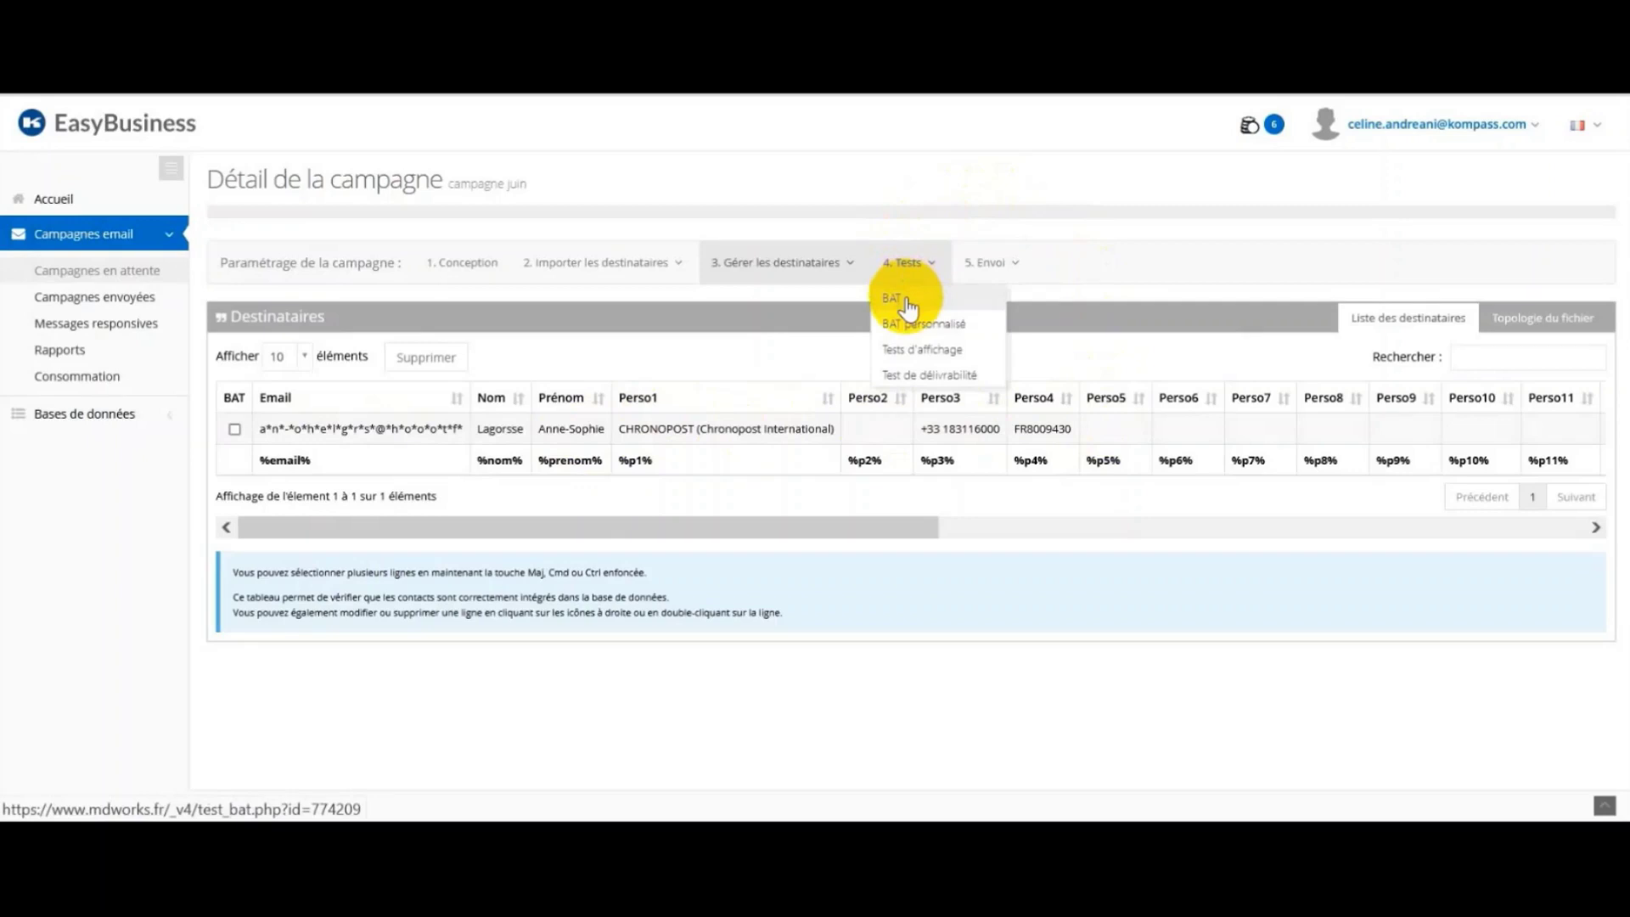
Step: Send a BAT proof of the campagne juin email to the user's own address
click(905, 299)
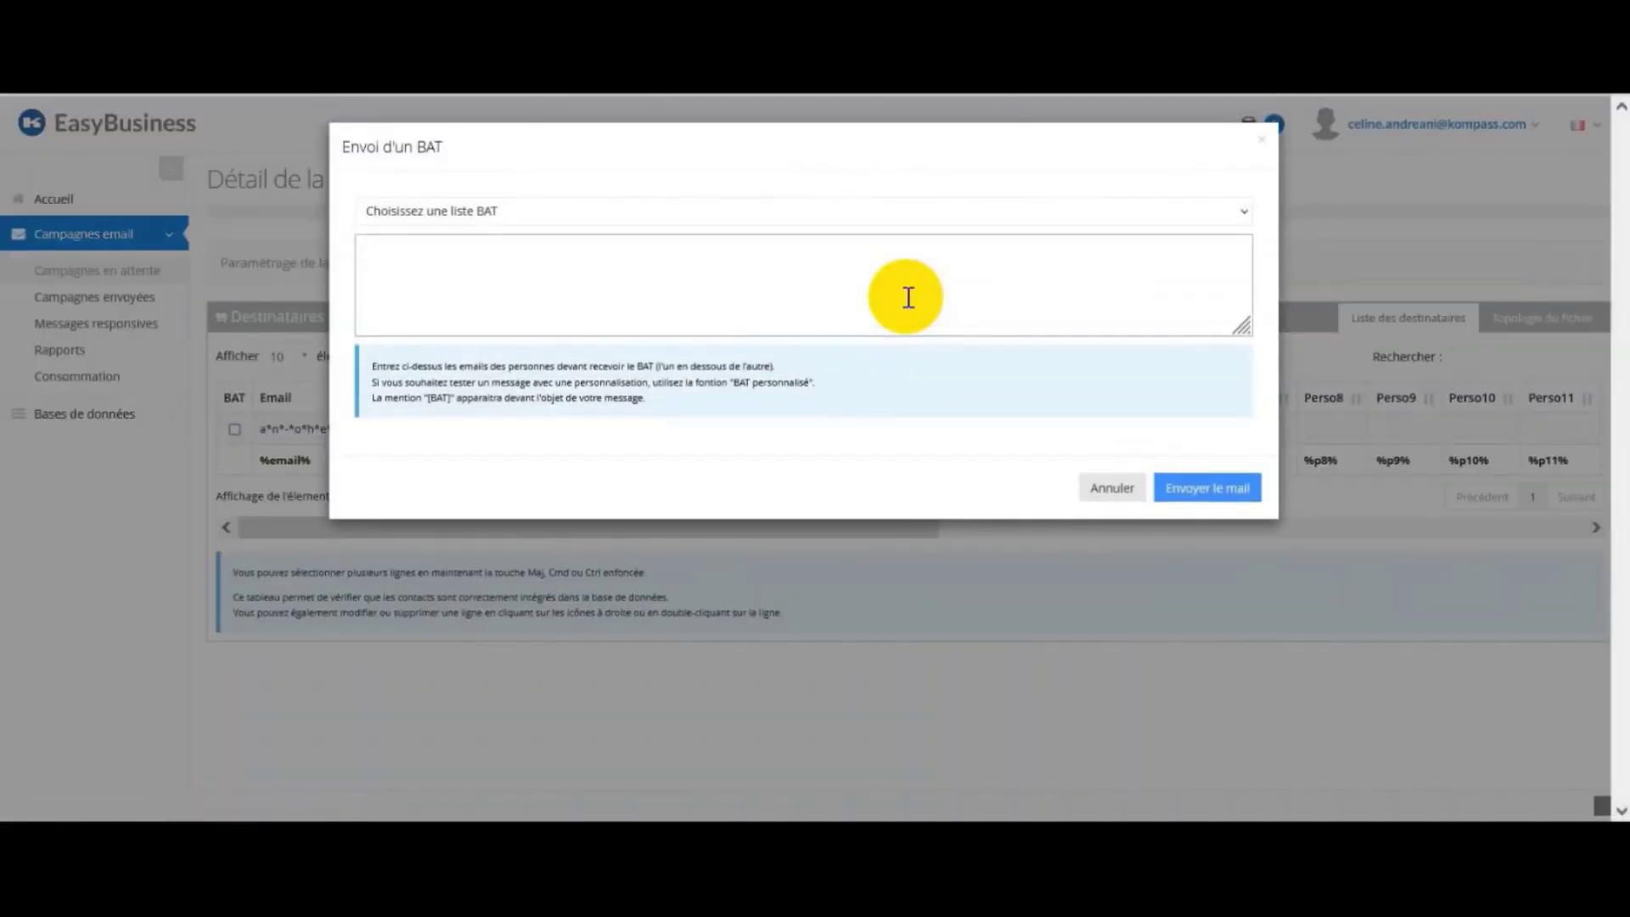
click(908, 297)
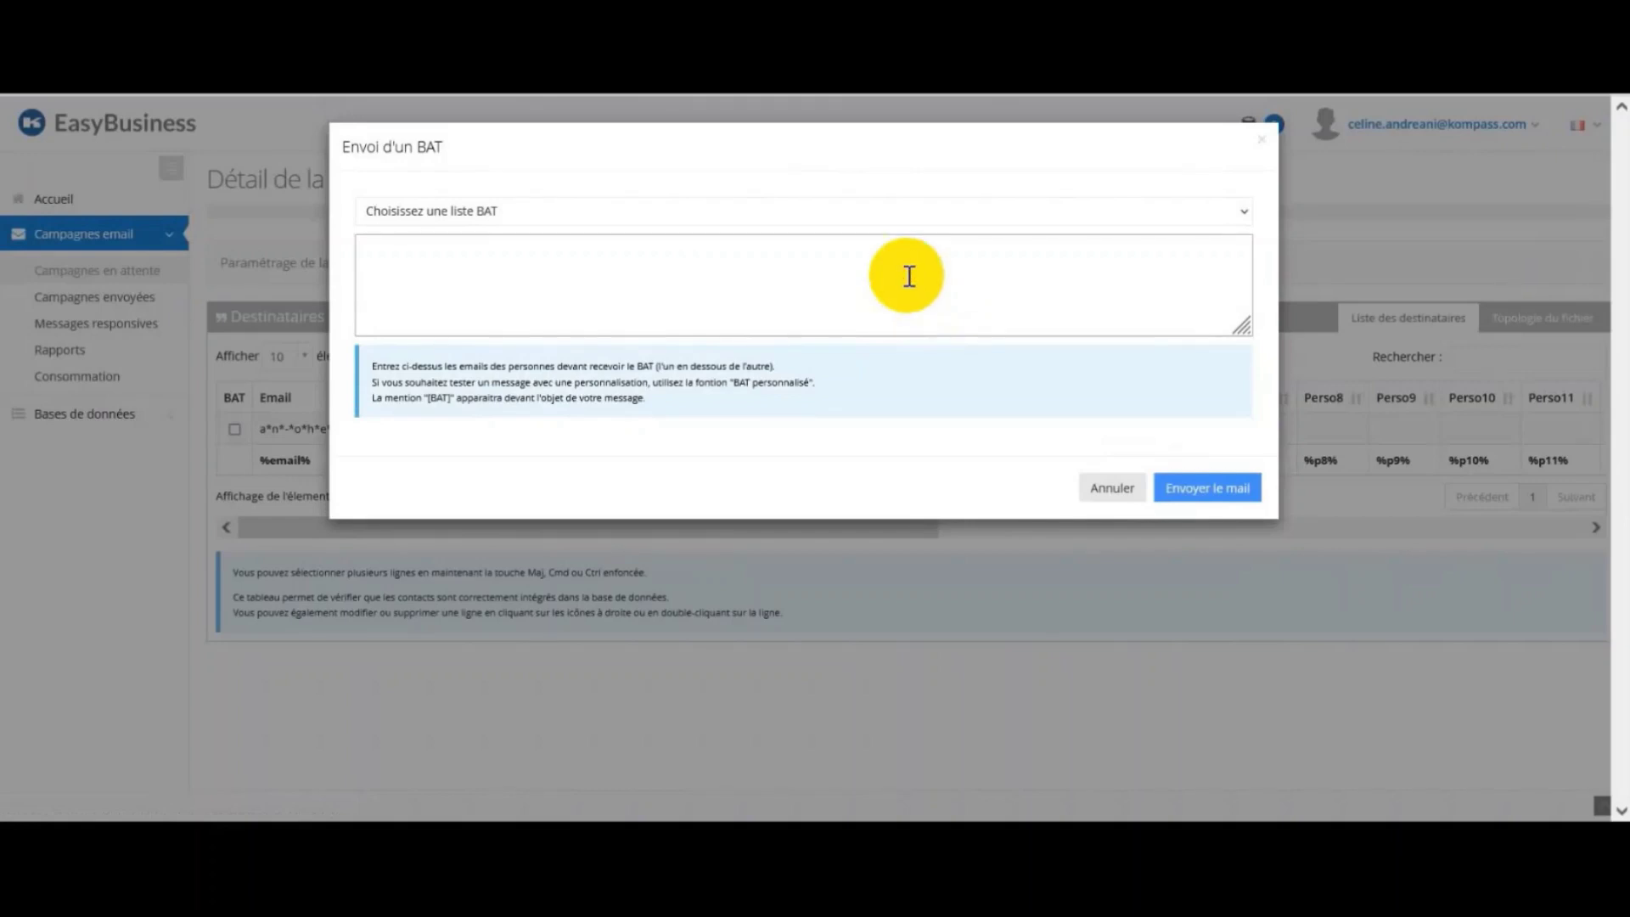
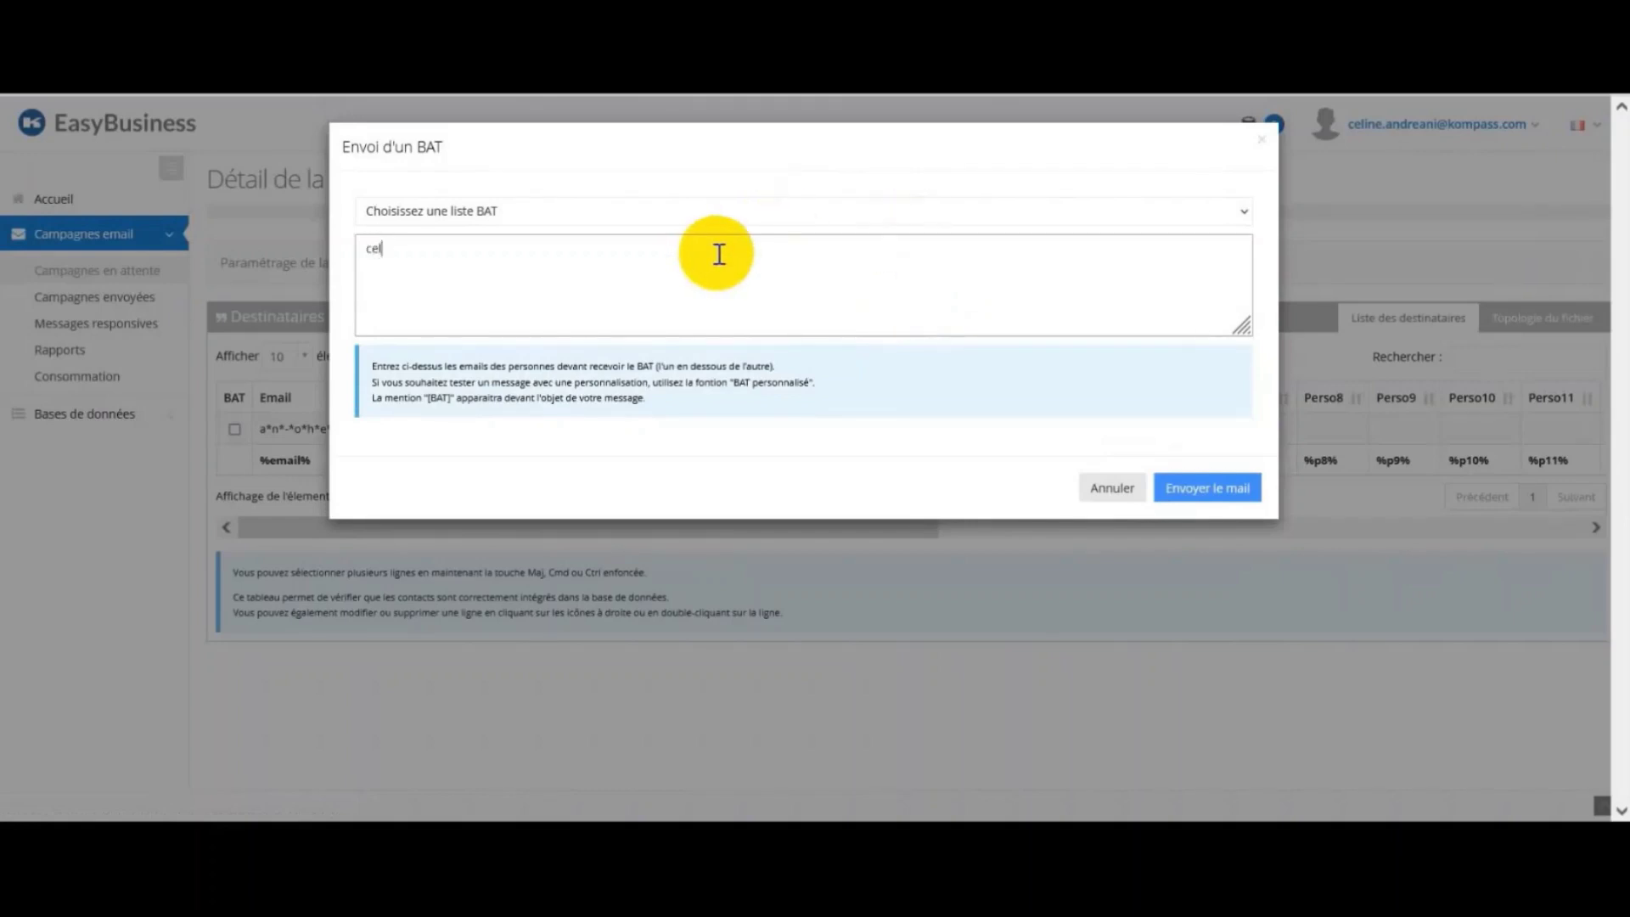
click(1206, 489)
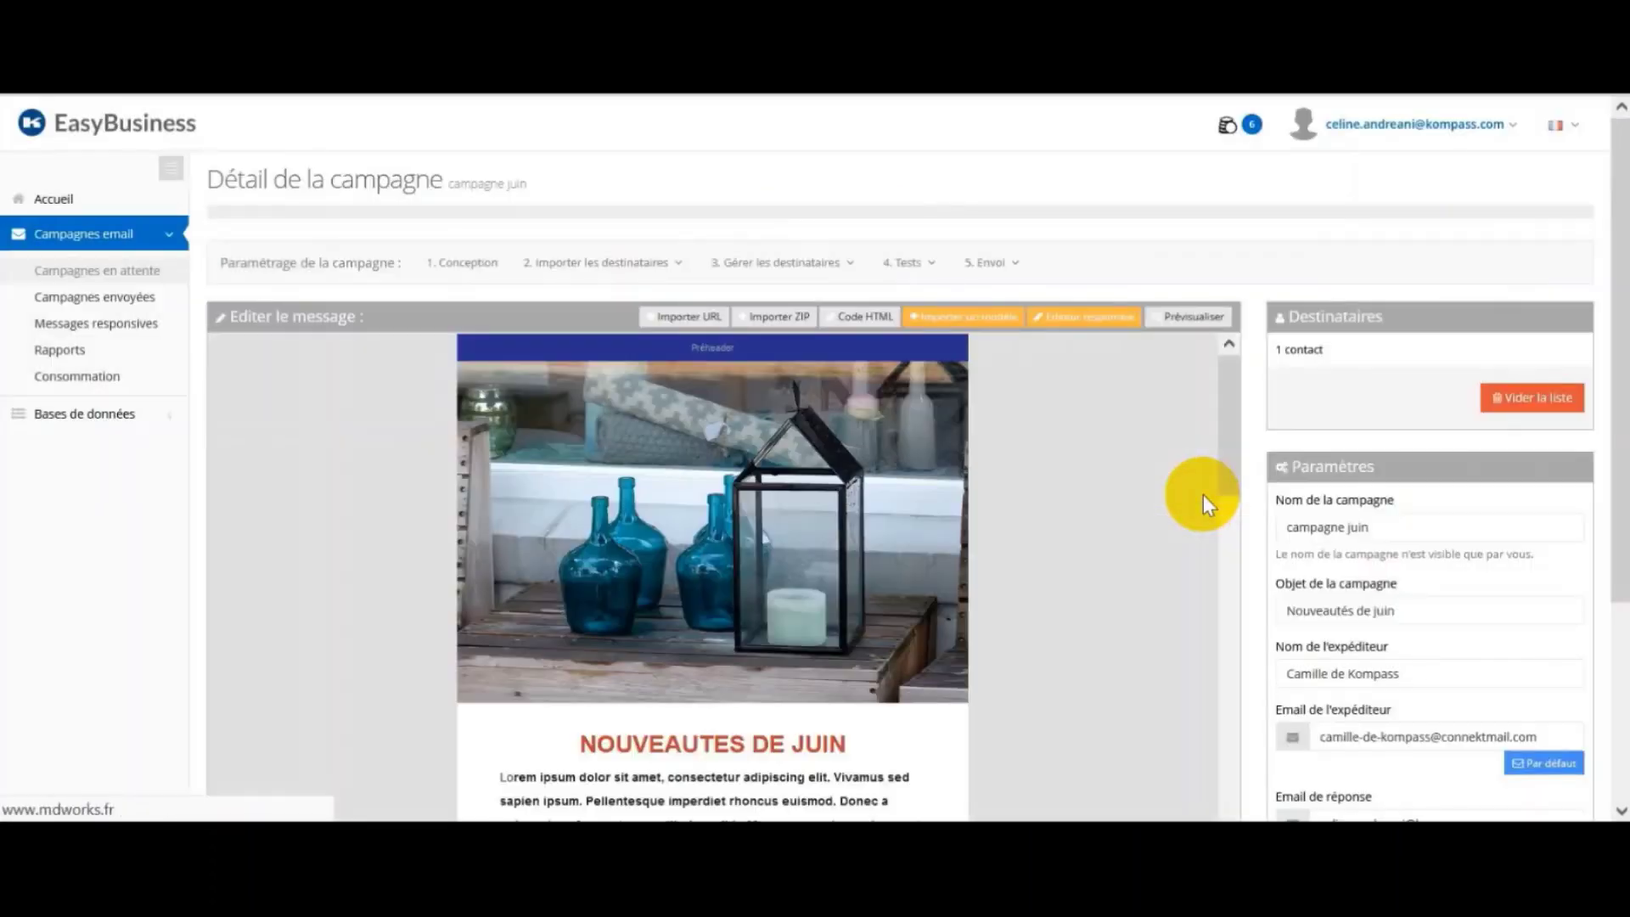
Step: Load the three-address BAT list into a new BAT form, then cancel without sending
click(936, 261)
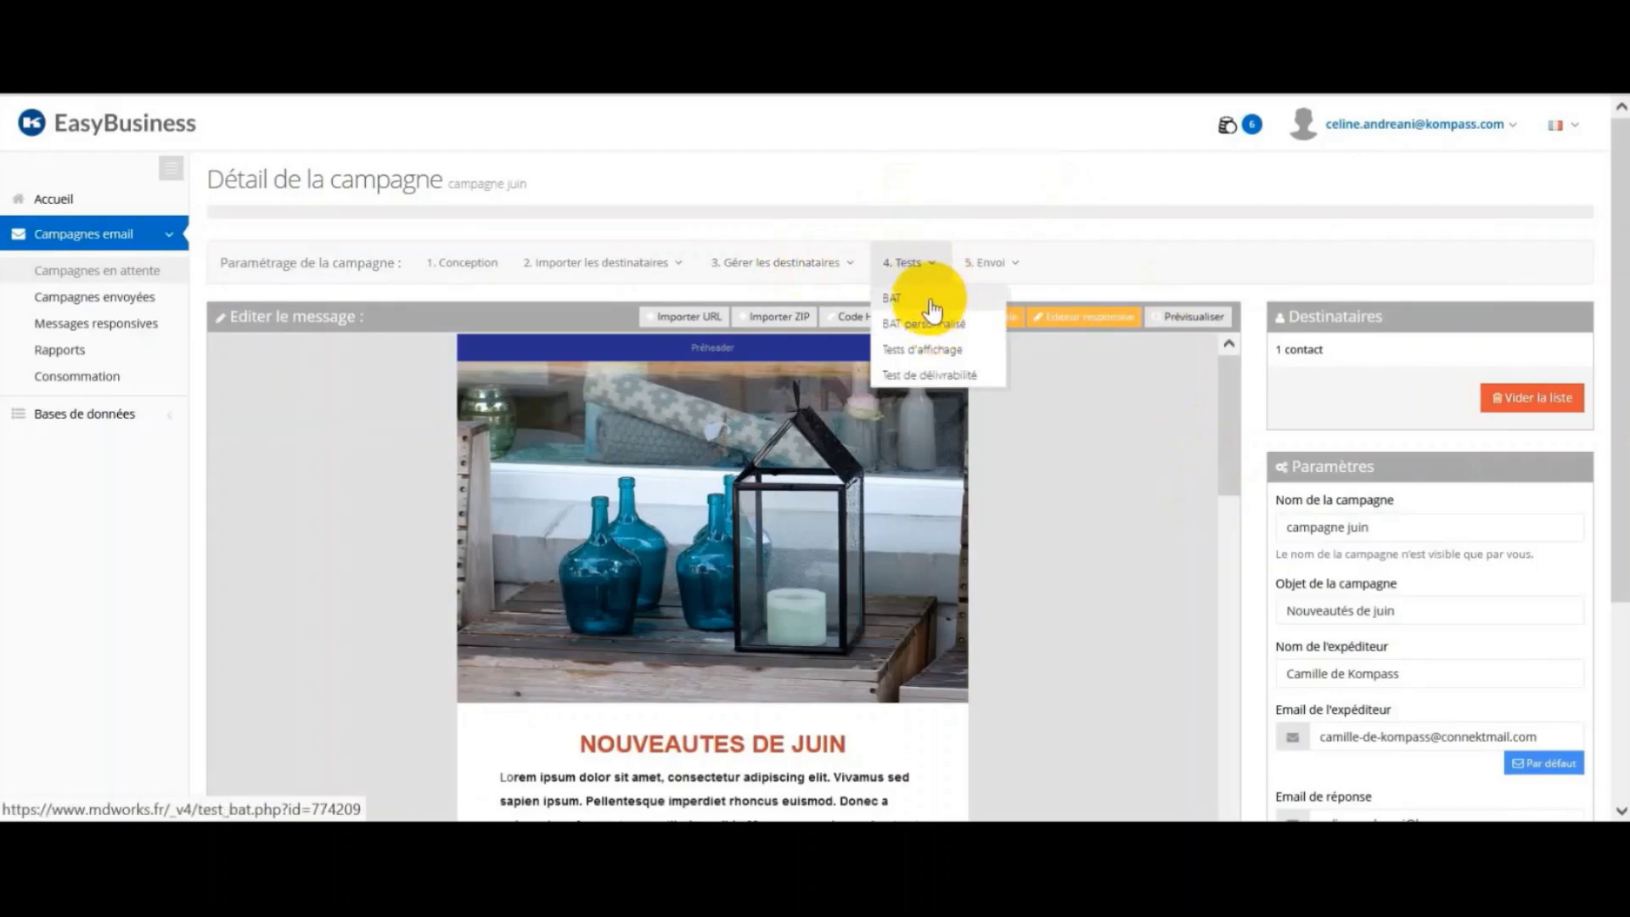
click(930, 301)
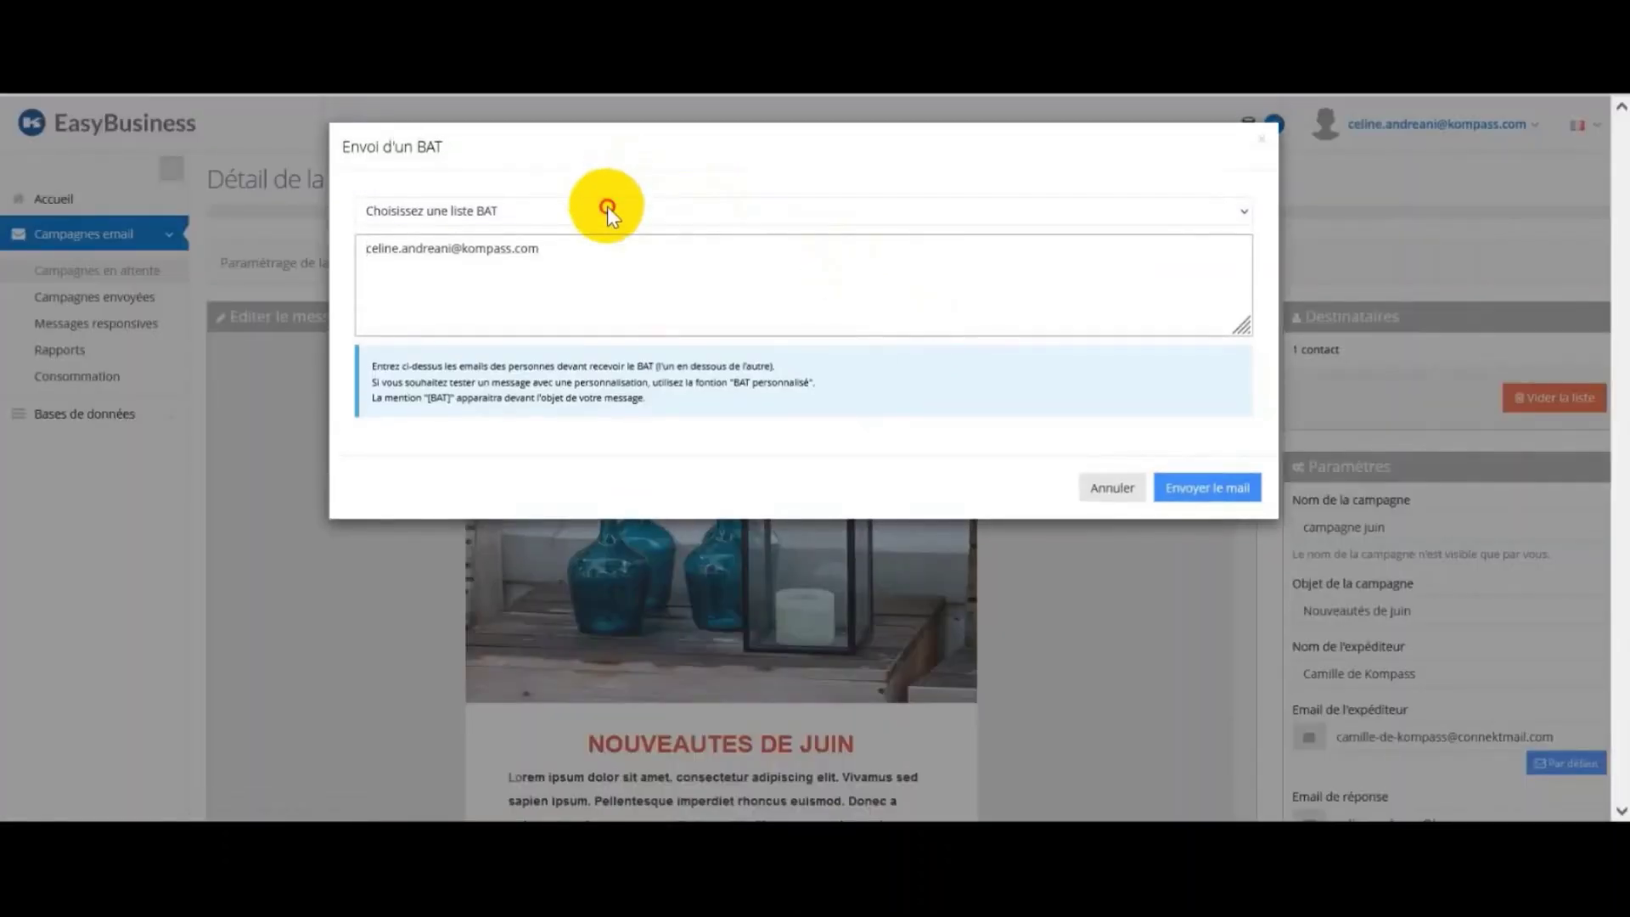
click(608, 210)
click(599, 263)
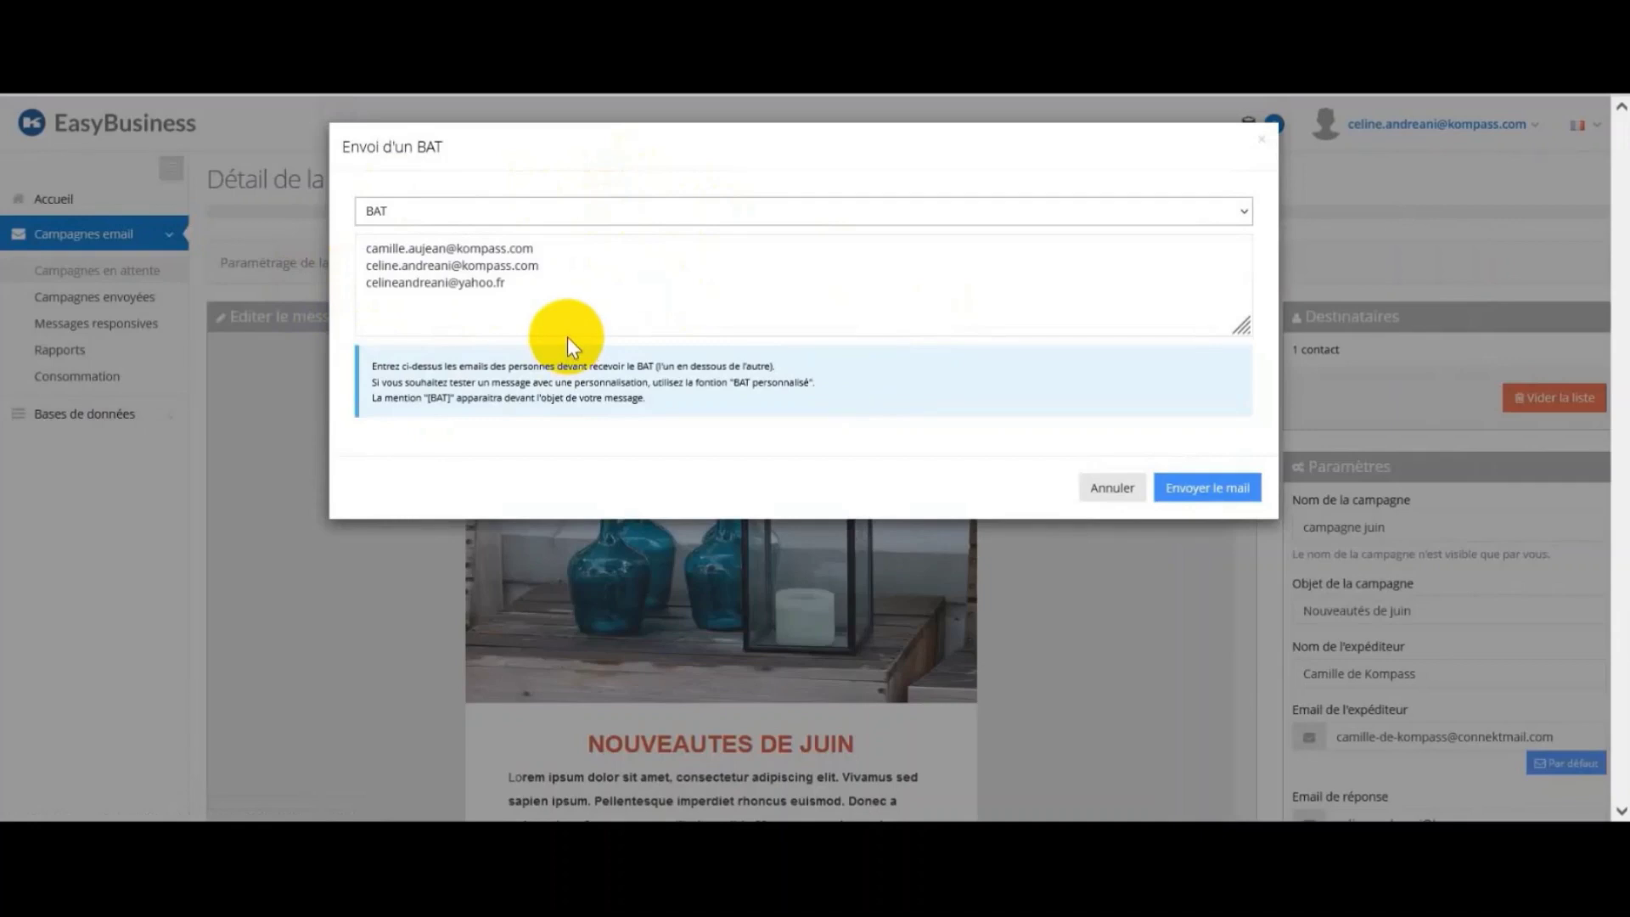
click(1112, 488)
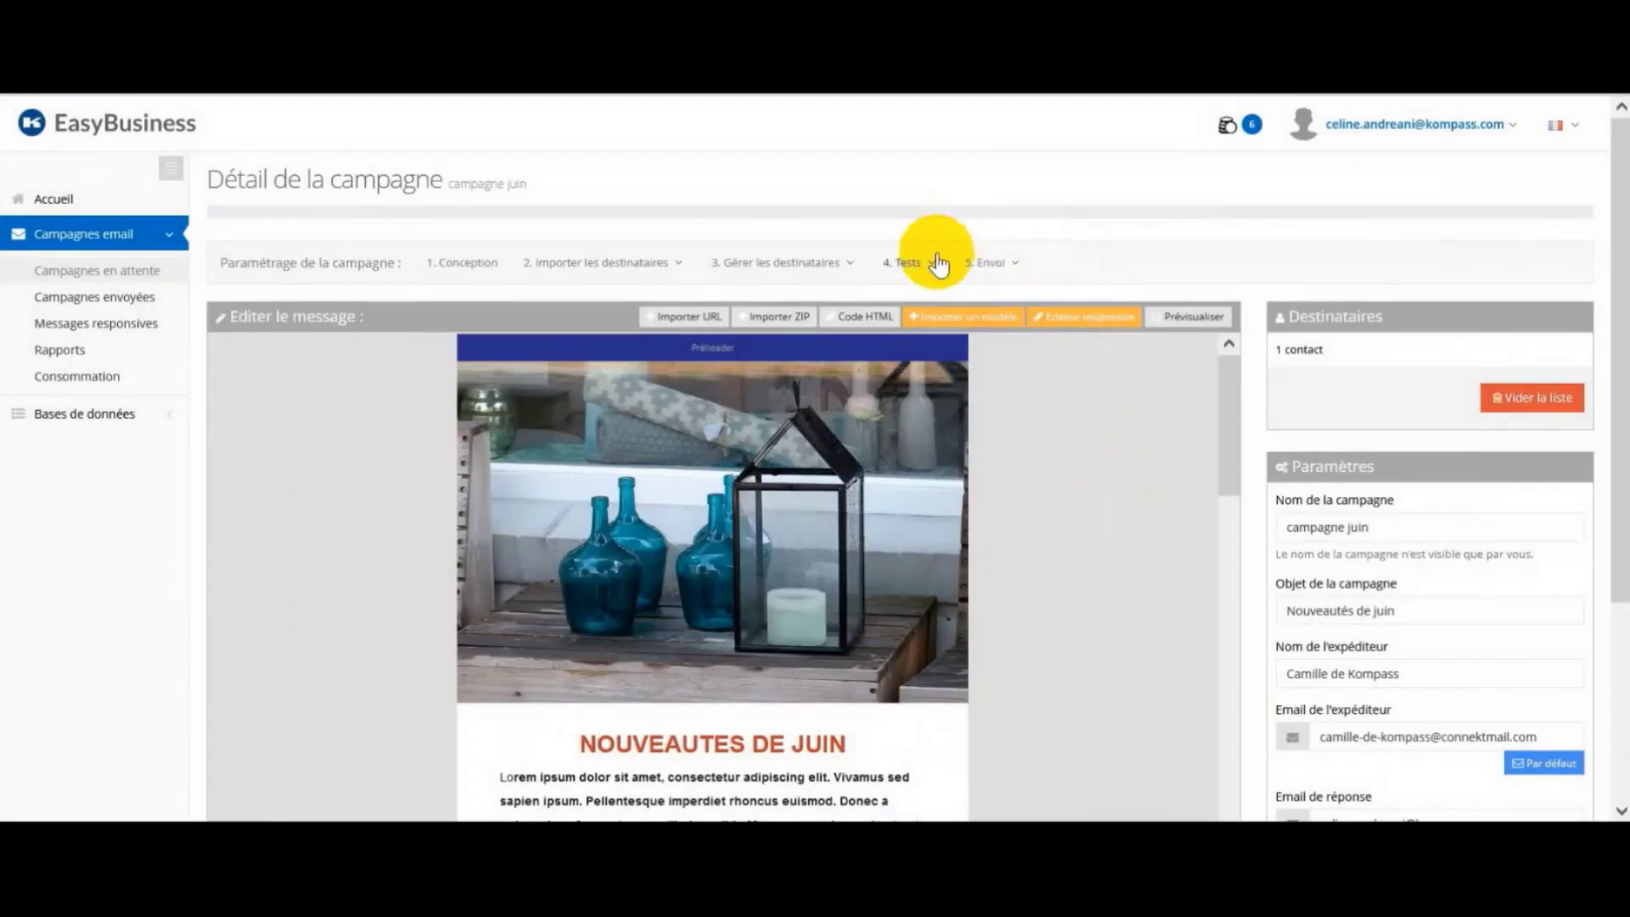
click(935, 263)
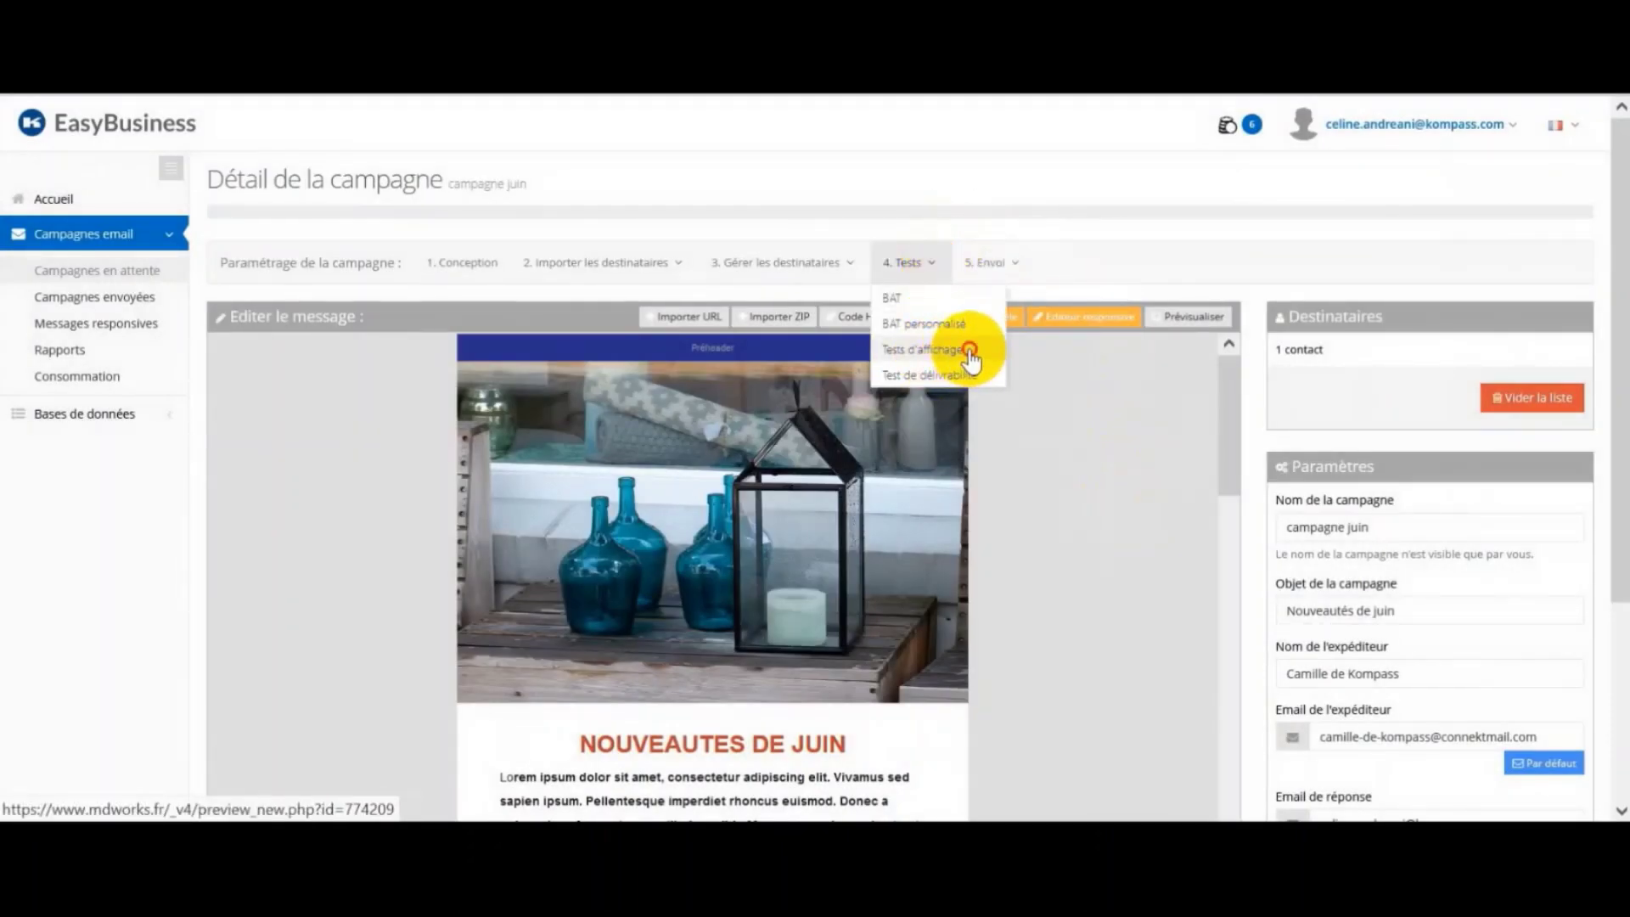
Step: Launch the display tests and review the rendering previews across webmail and desktop clients
click(970, 350)
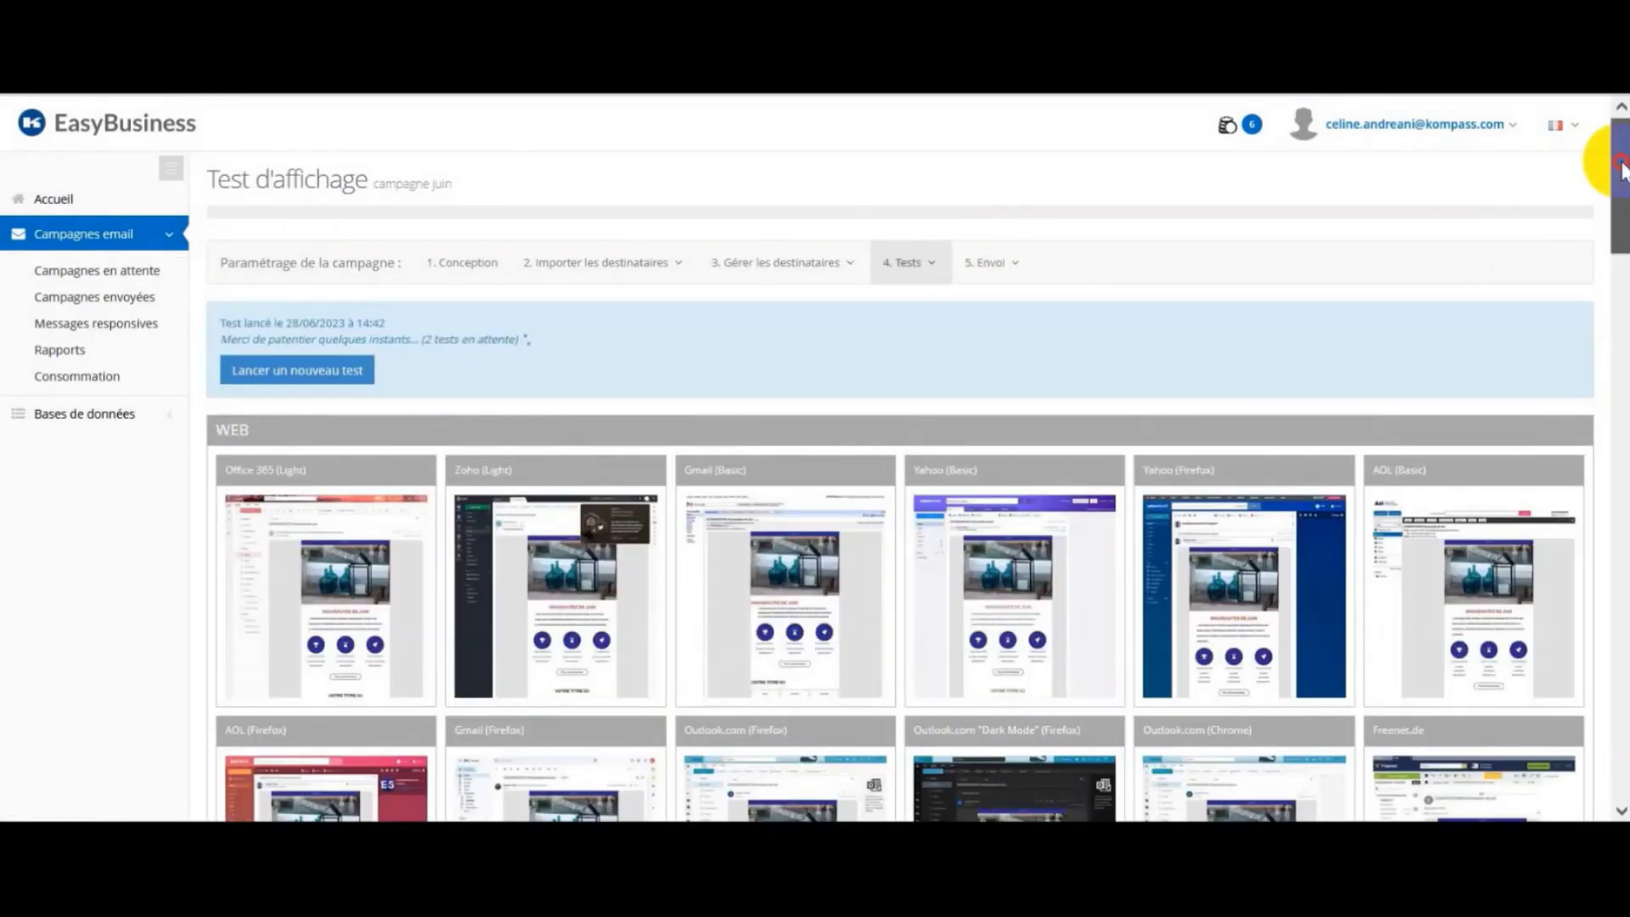
click(1622, 169)
click(1622, 170)
drag(1622, 169, 1622, 136)
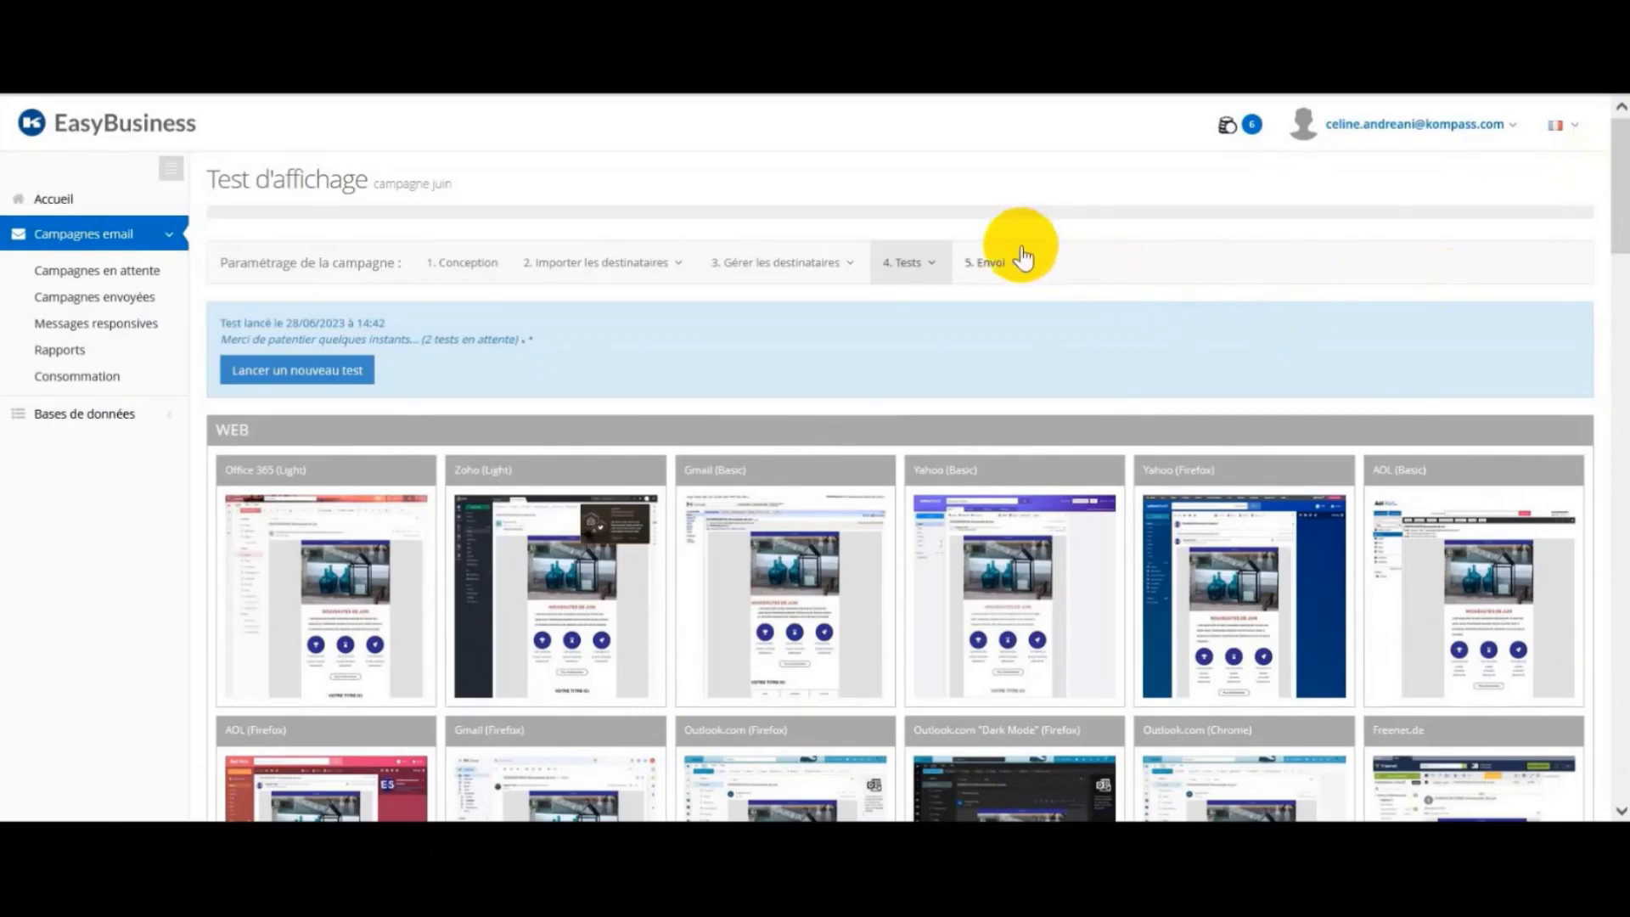
click(989, 268)
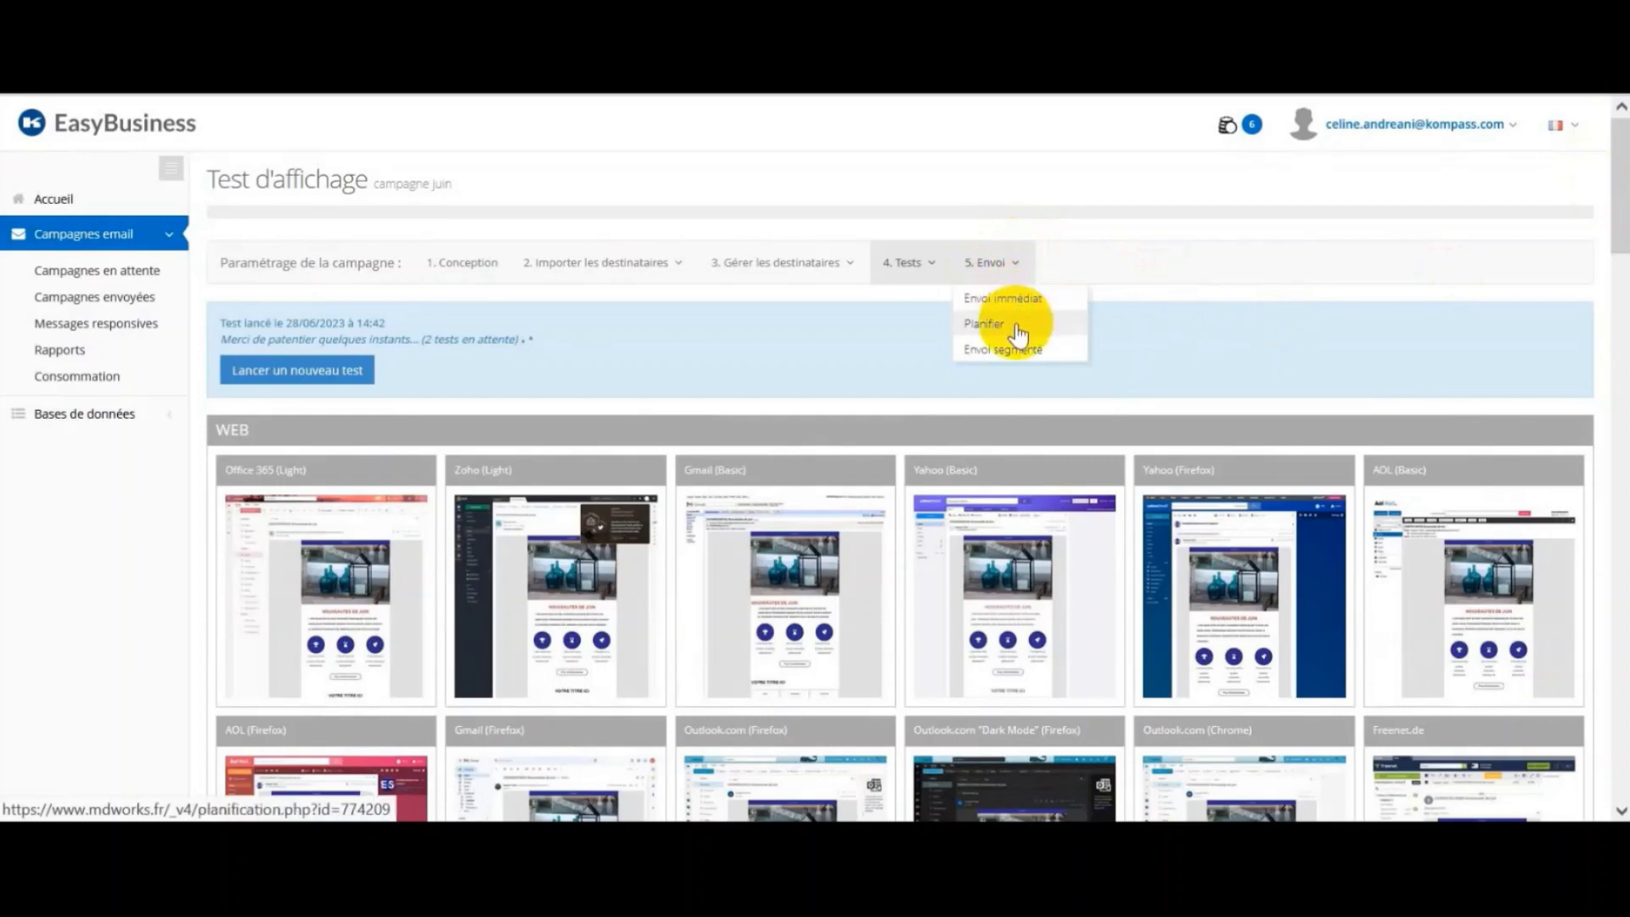
Step: Schedule campagne juin to start on 28/06/2023 at 15:00, then look at the Envoi segmenté page
click(1016, 326)
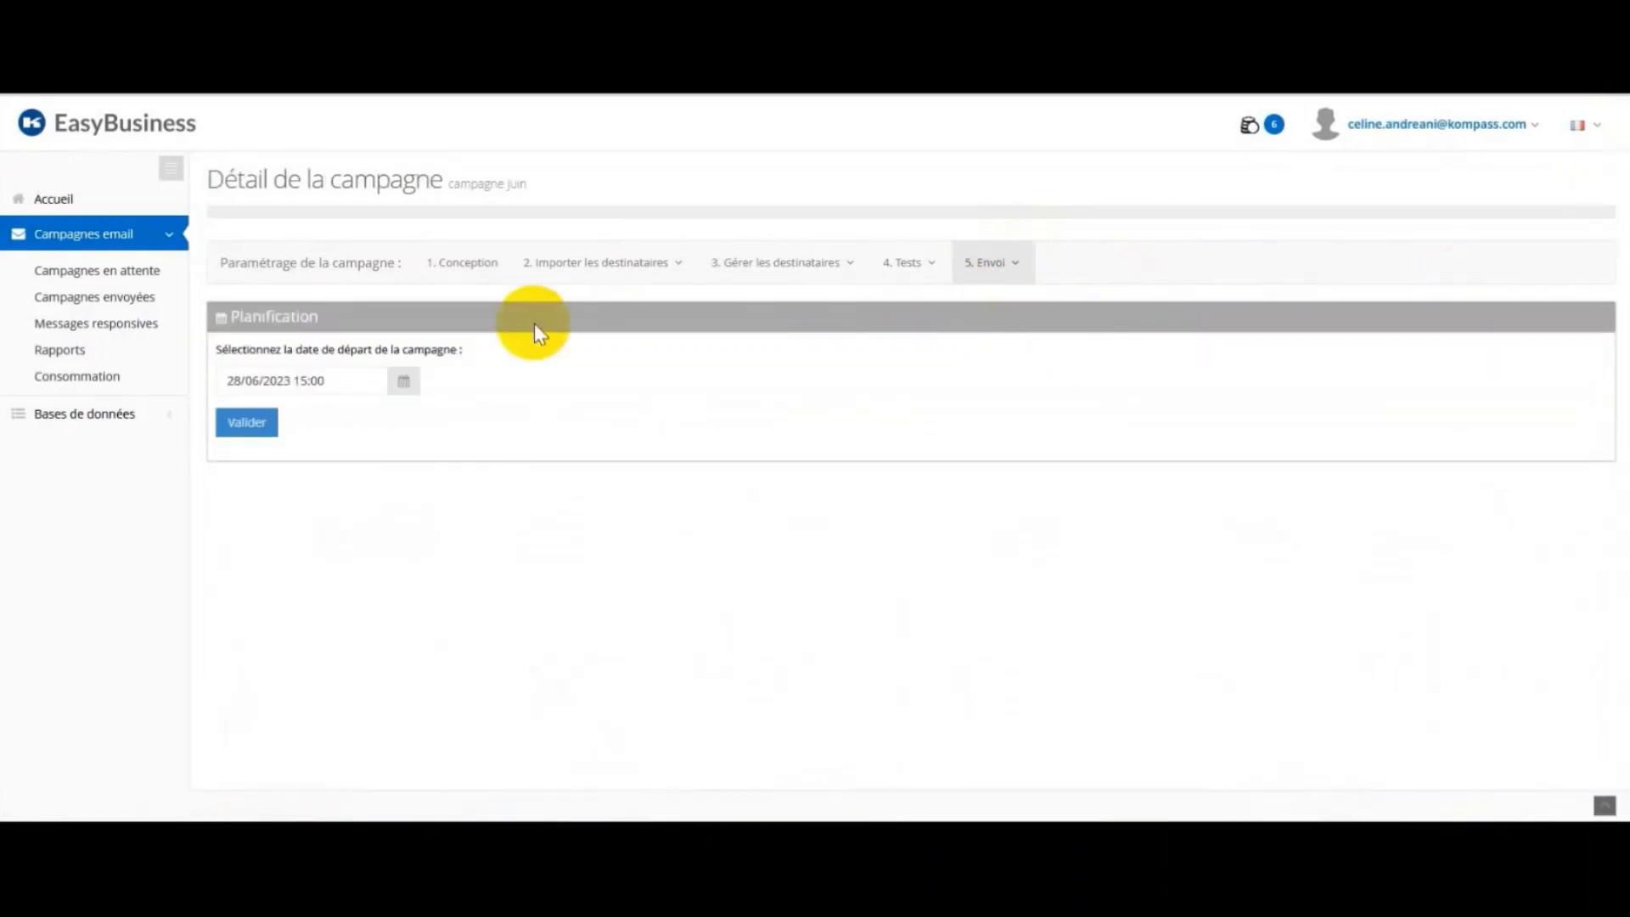
click(415, 383)
scroll(414, 440, up, 1)
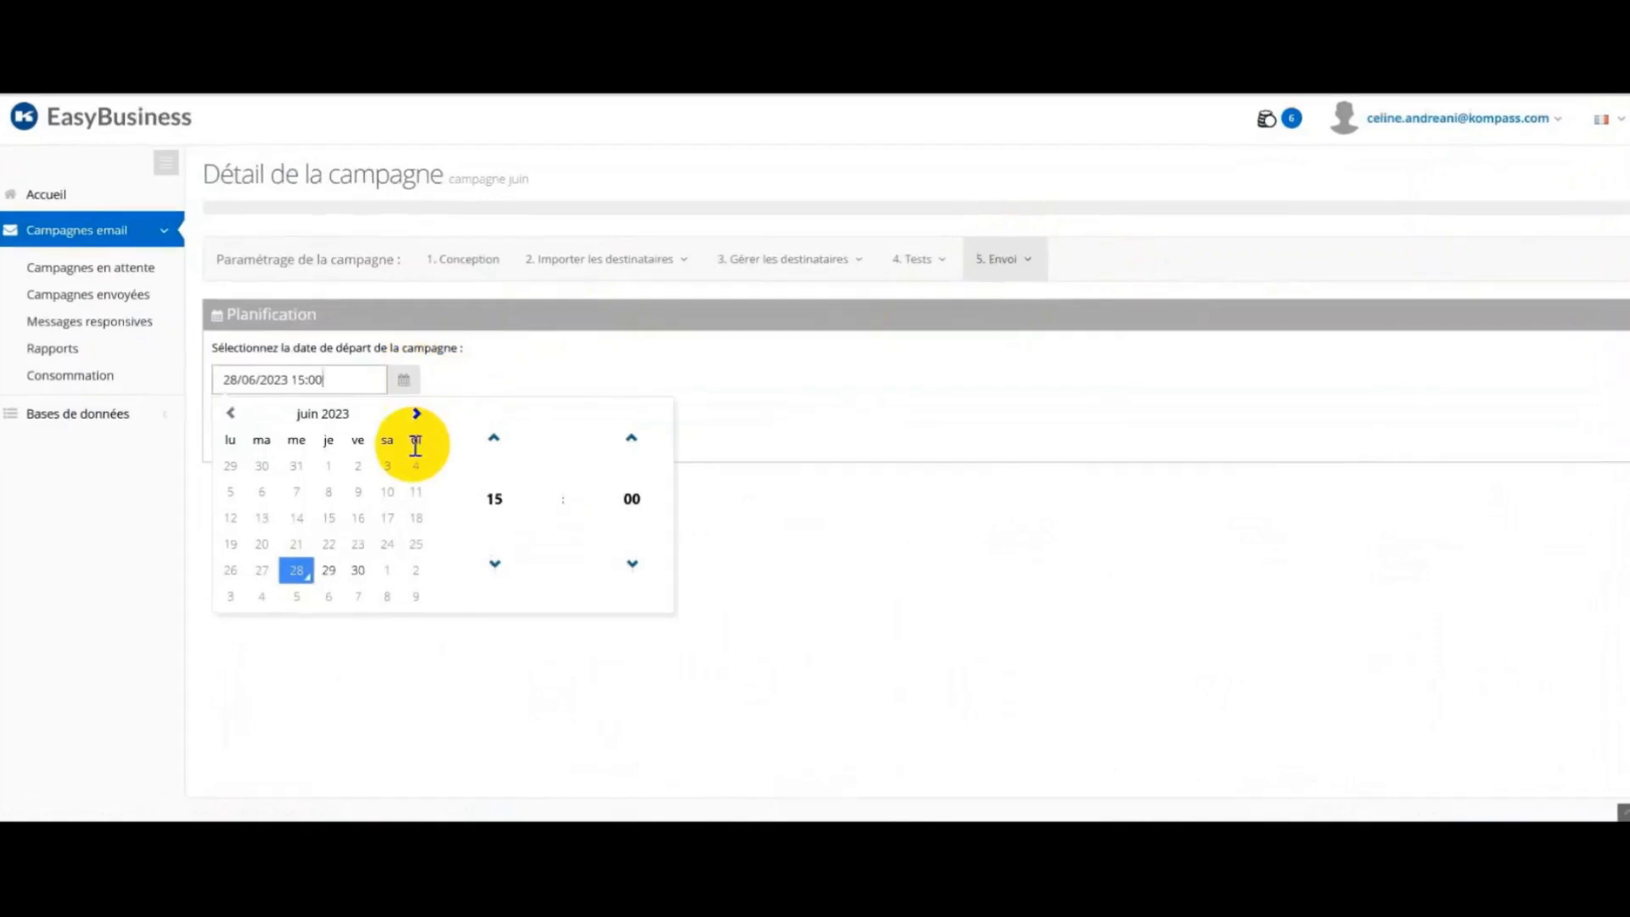
click(861, 502)
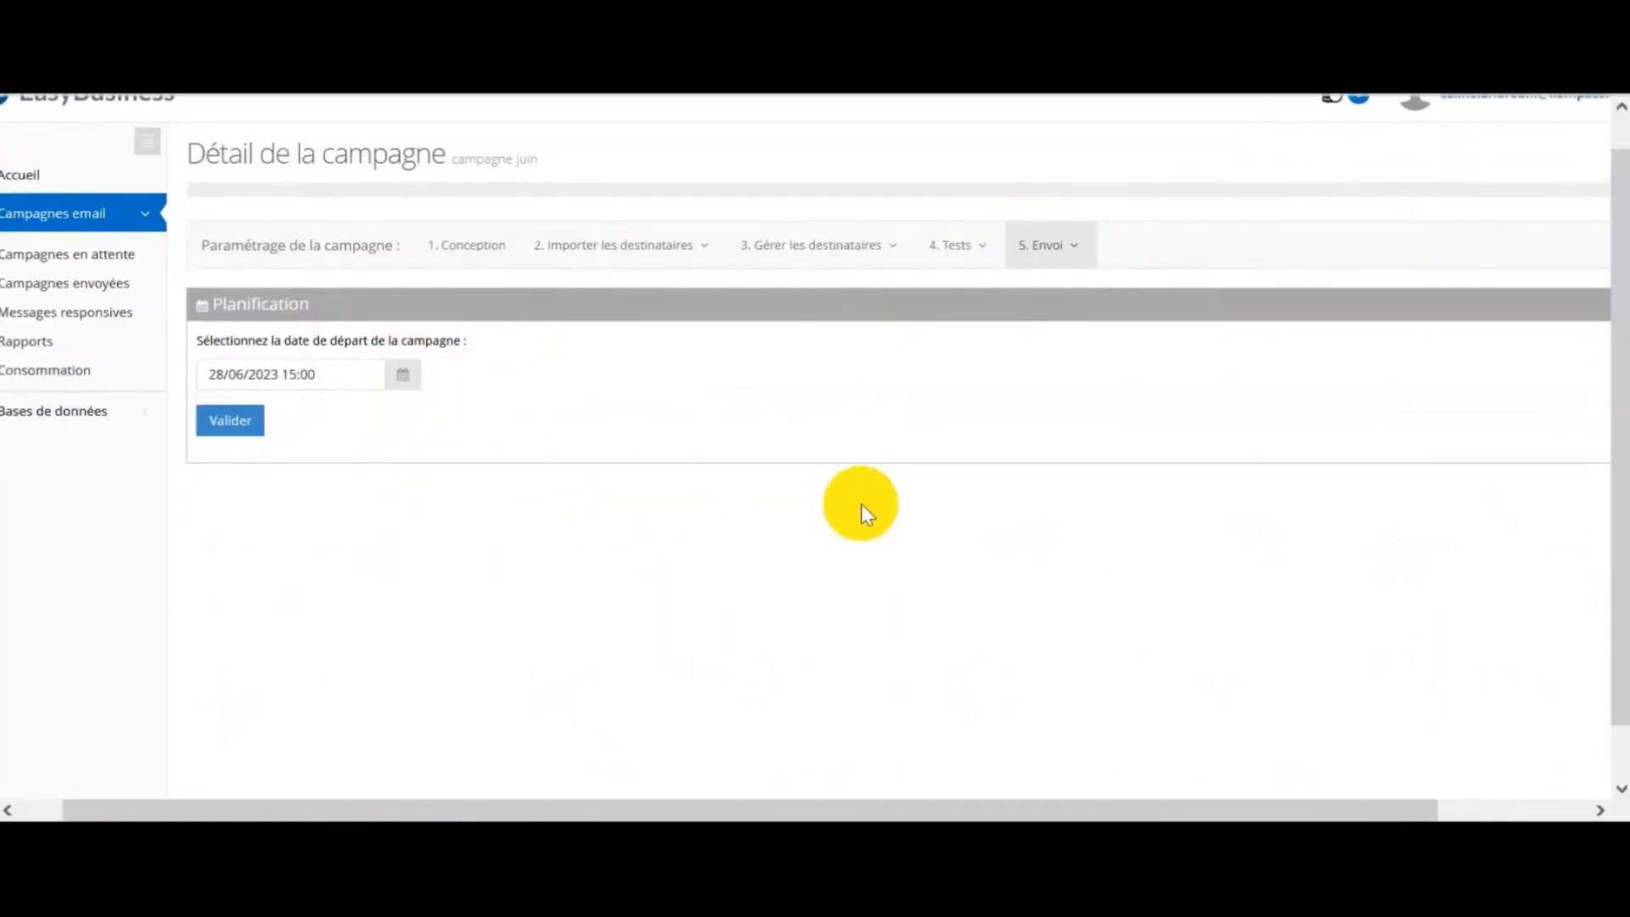
click(1048, 247)
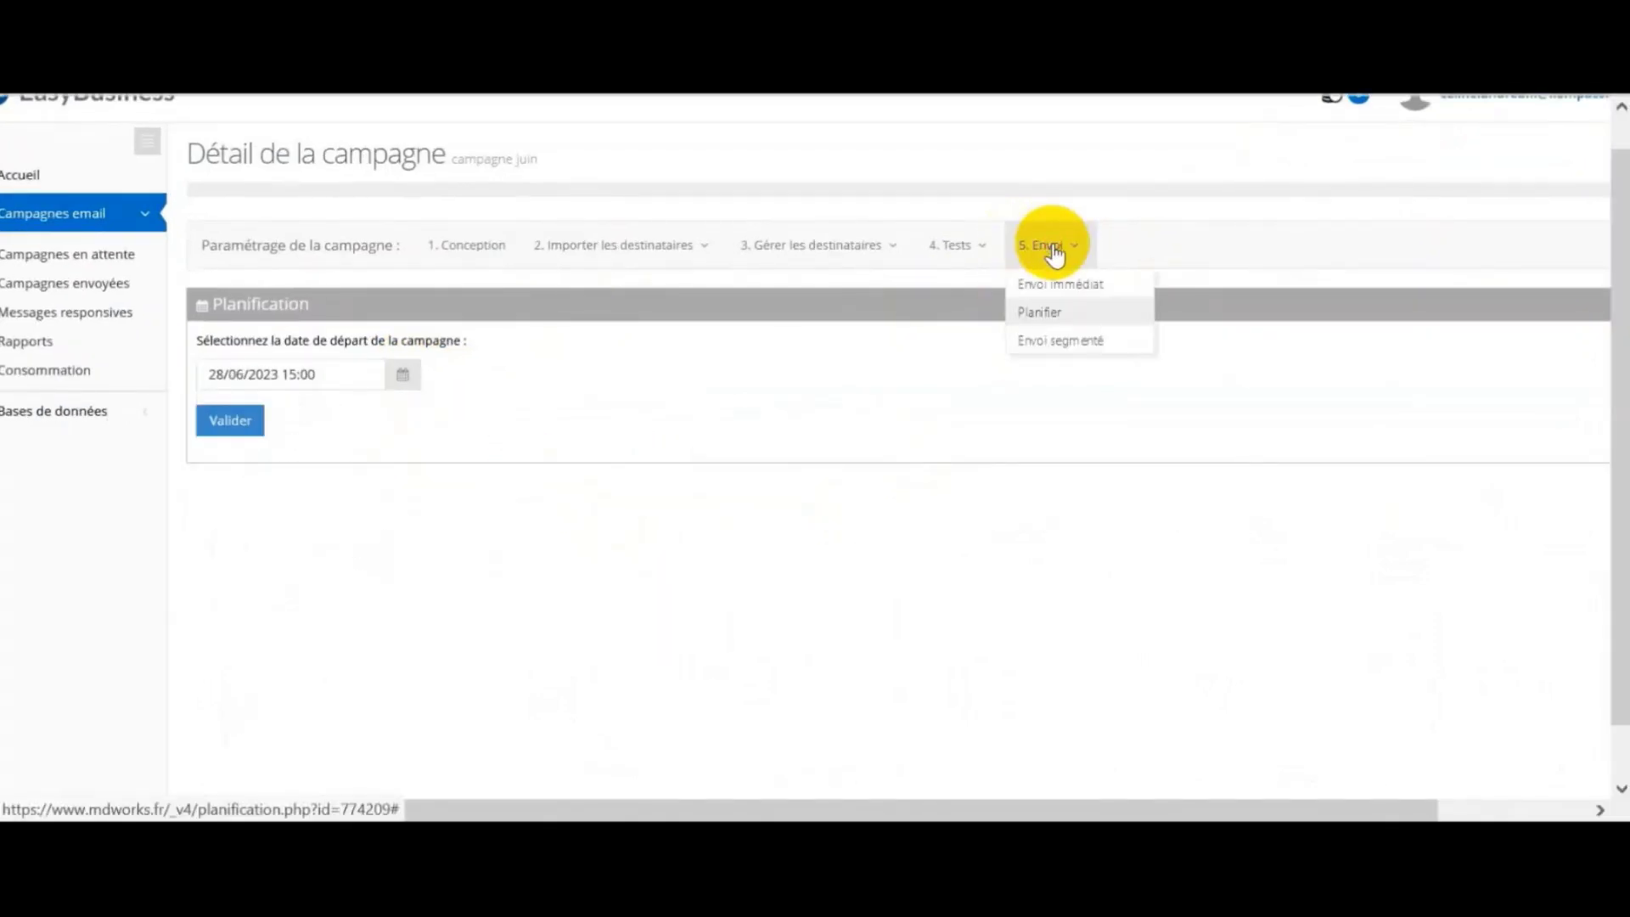
click(1096, 343)
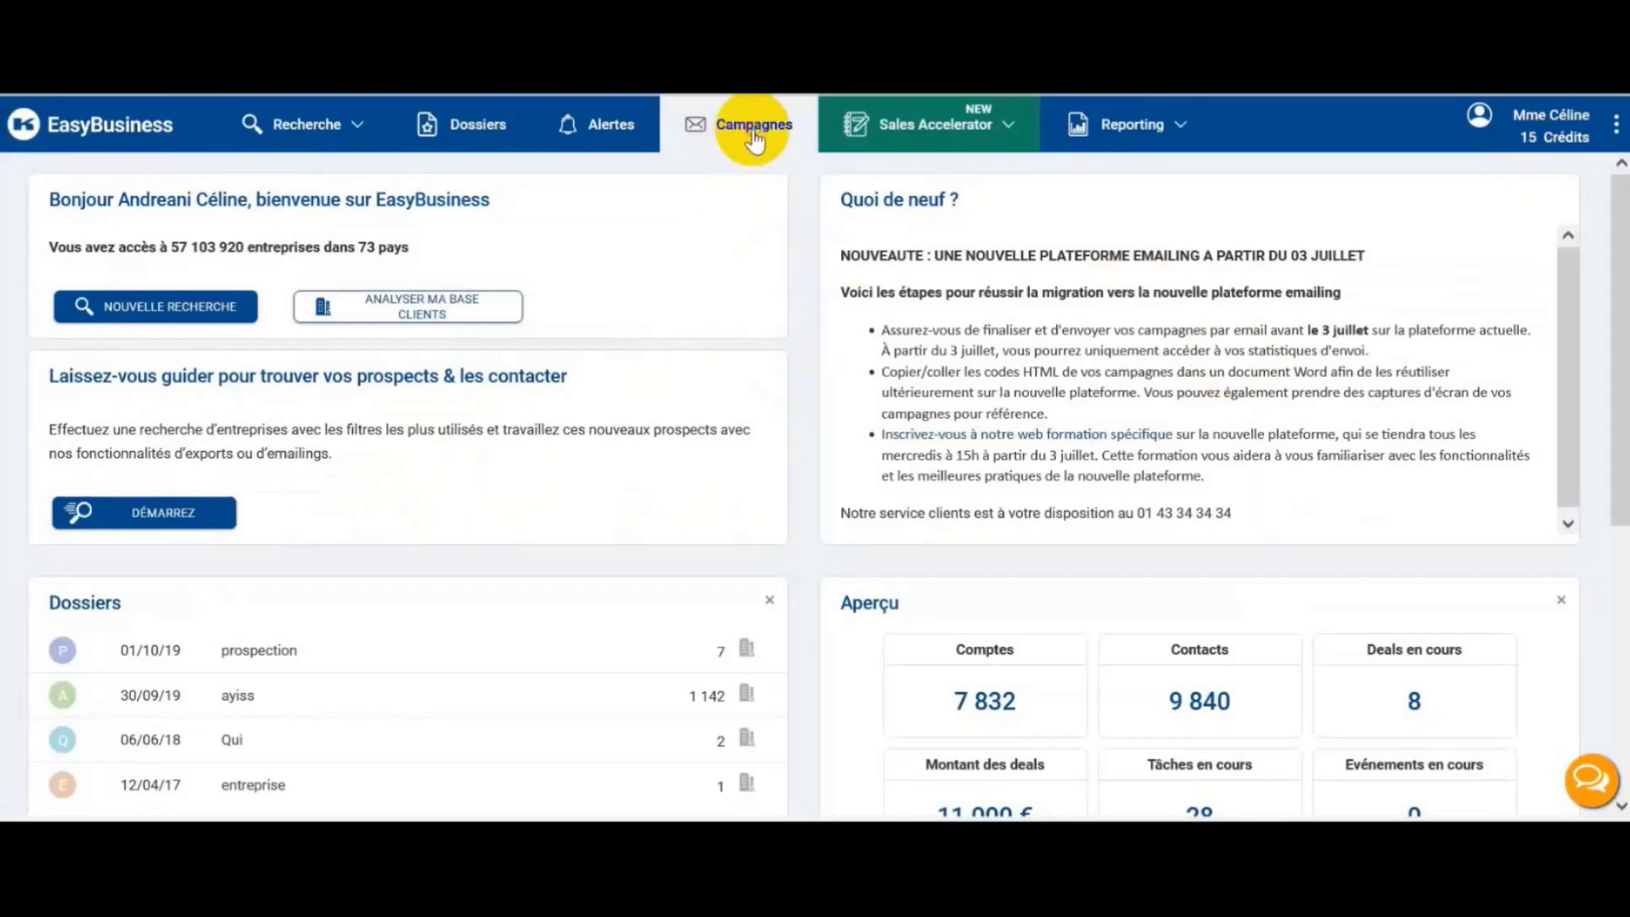
Step: From the Campagnes list, open the emailing_avril statistics and accept the redirect with OUI
click(754, 135)
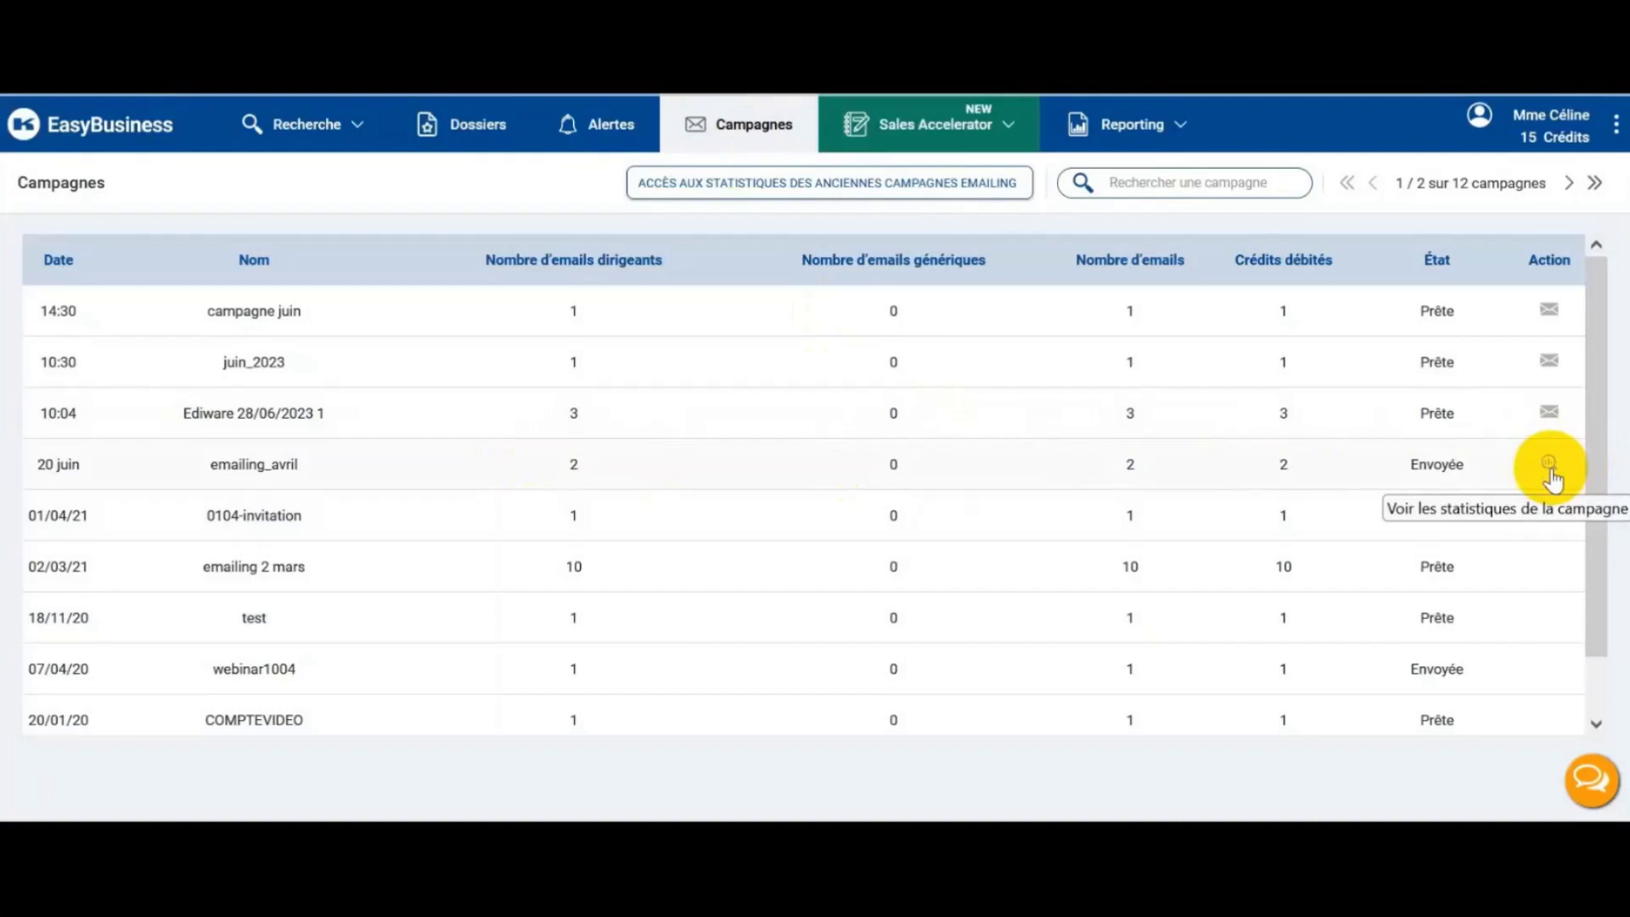
click(1551, 469)
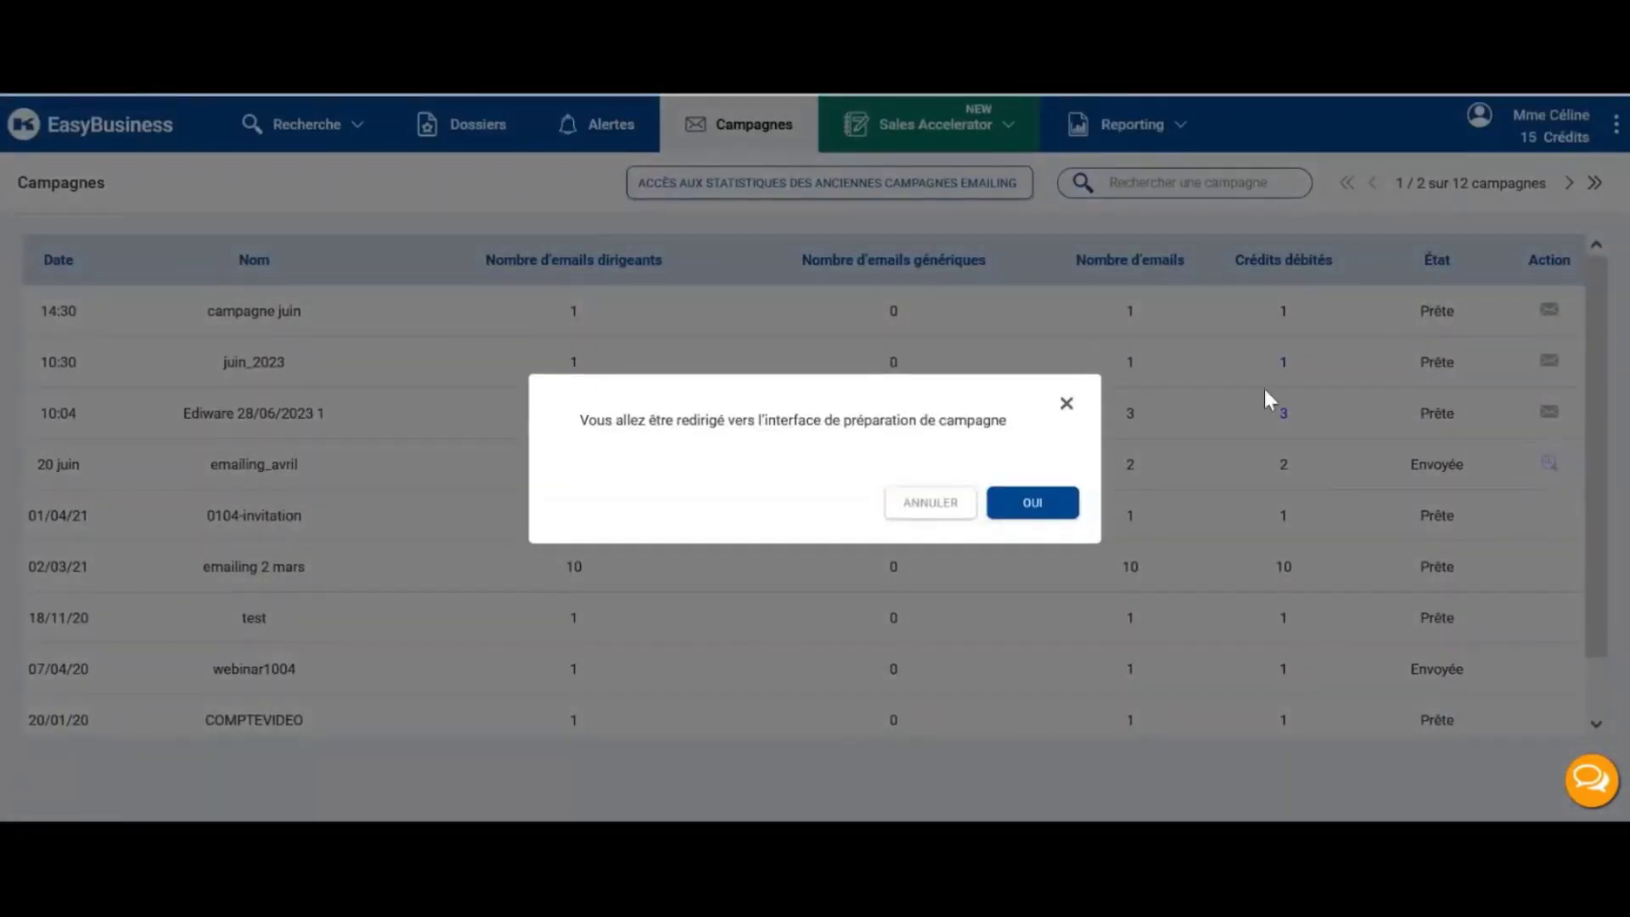
click(1031, 510)
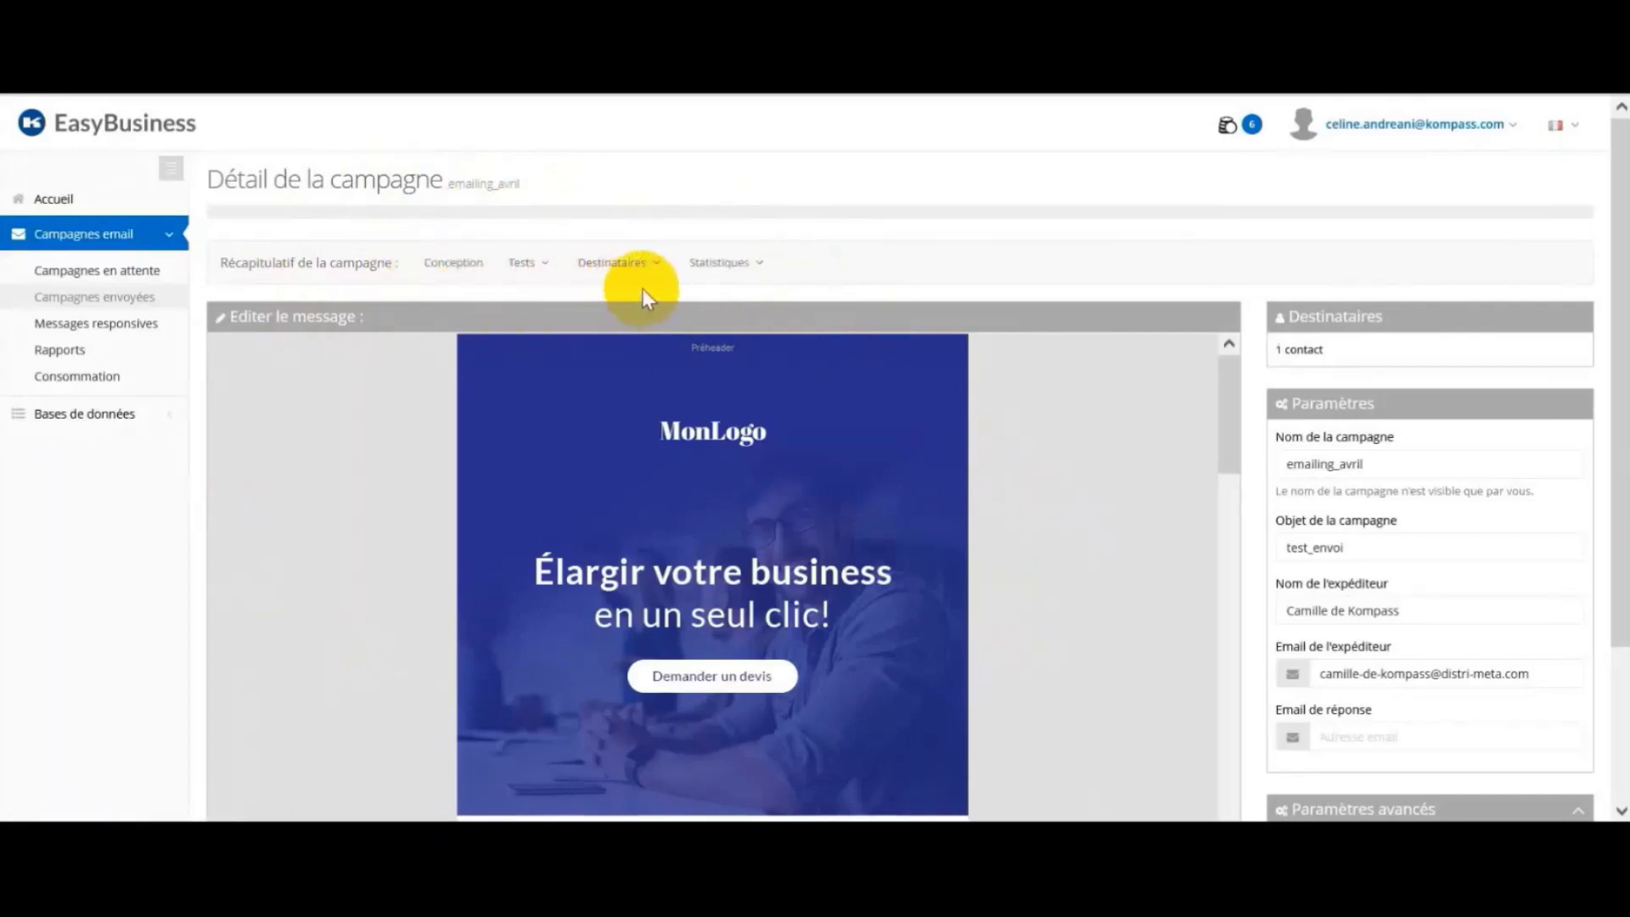
Step: View the emailing_avril Statistiques globales showing 100% delivered, opened and clicked
click(740, 264)
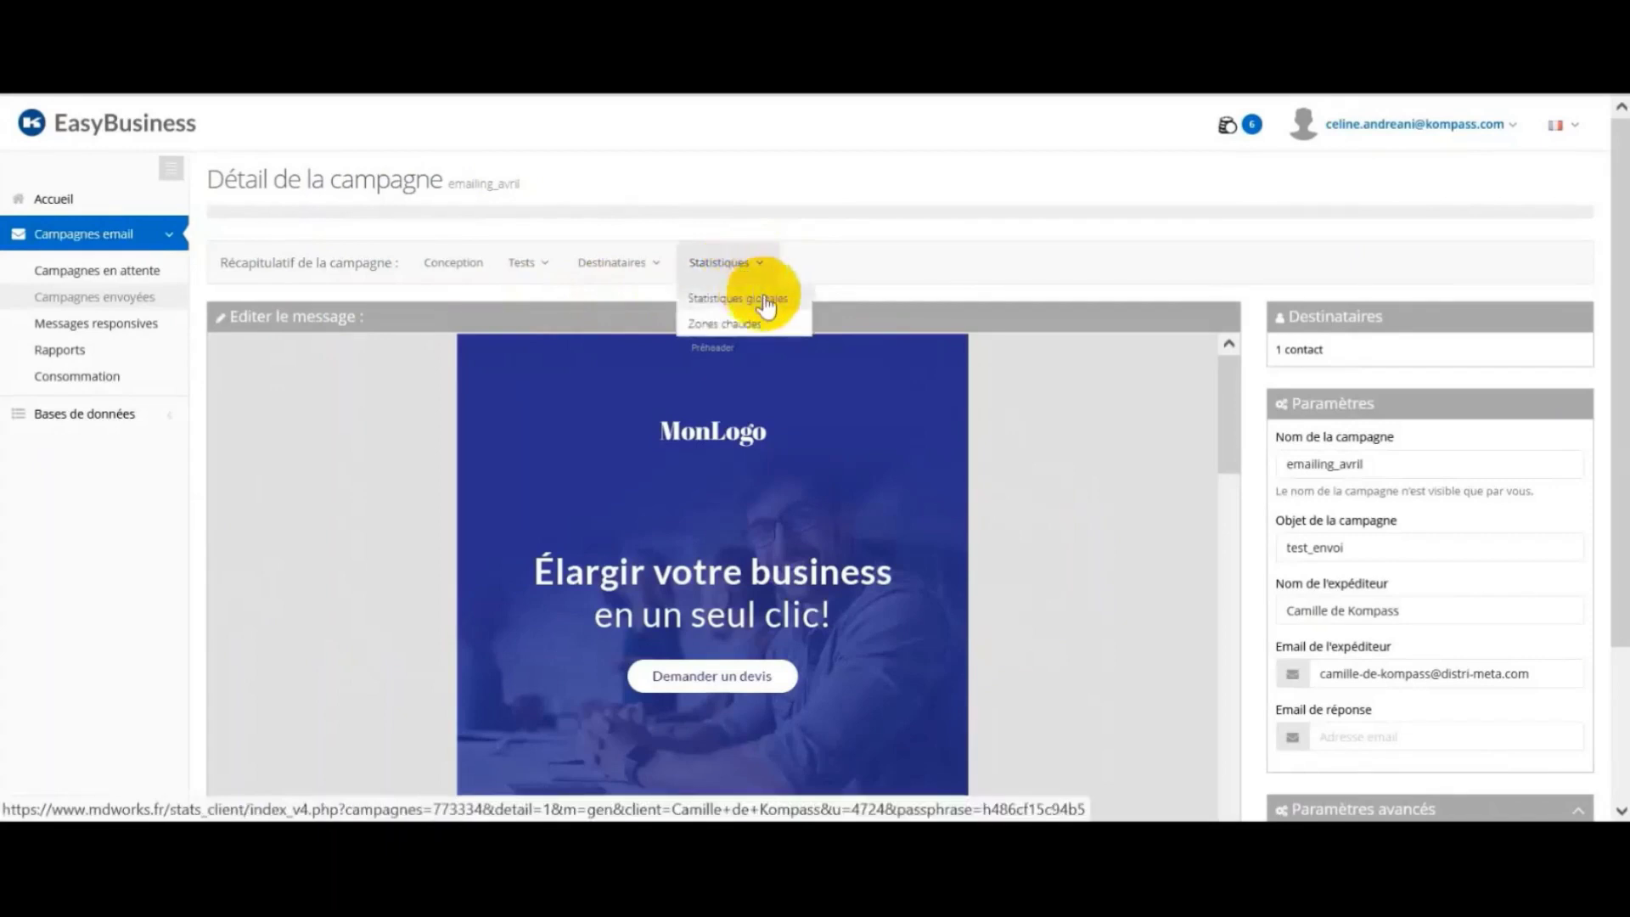
click(765, 302)
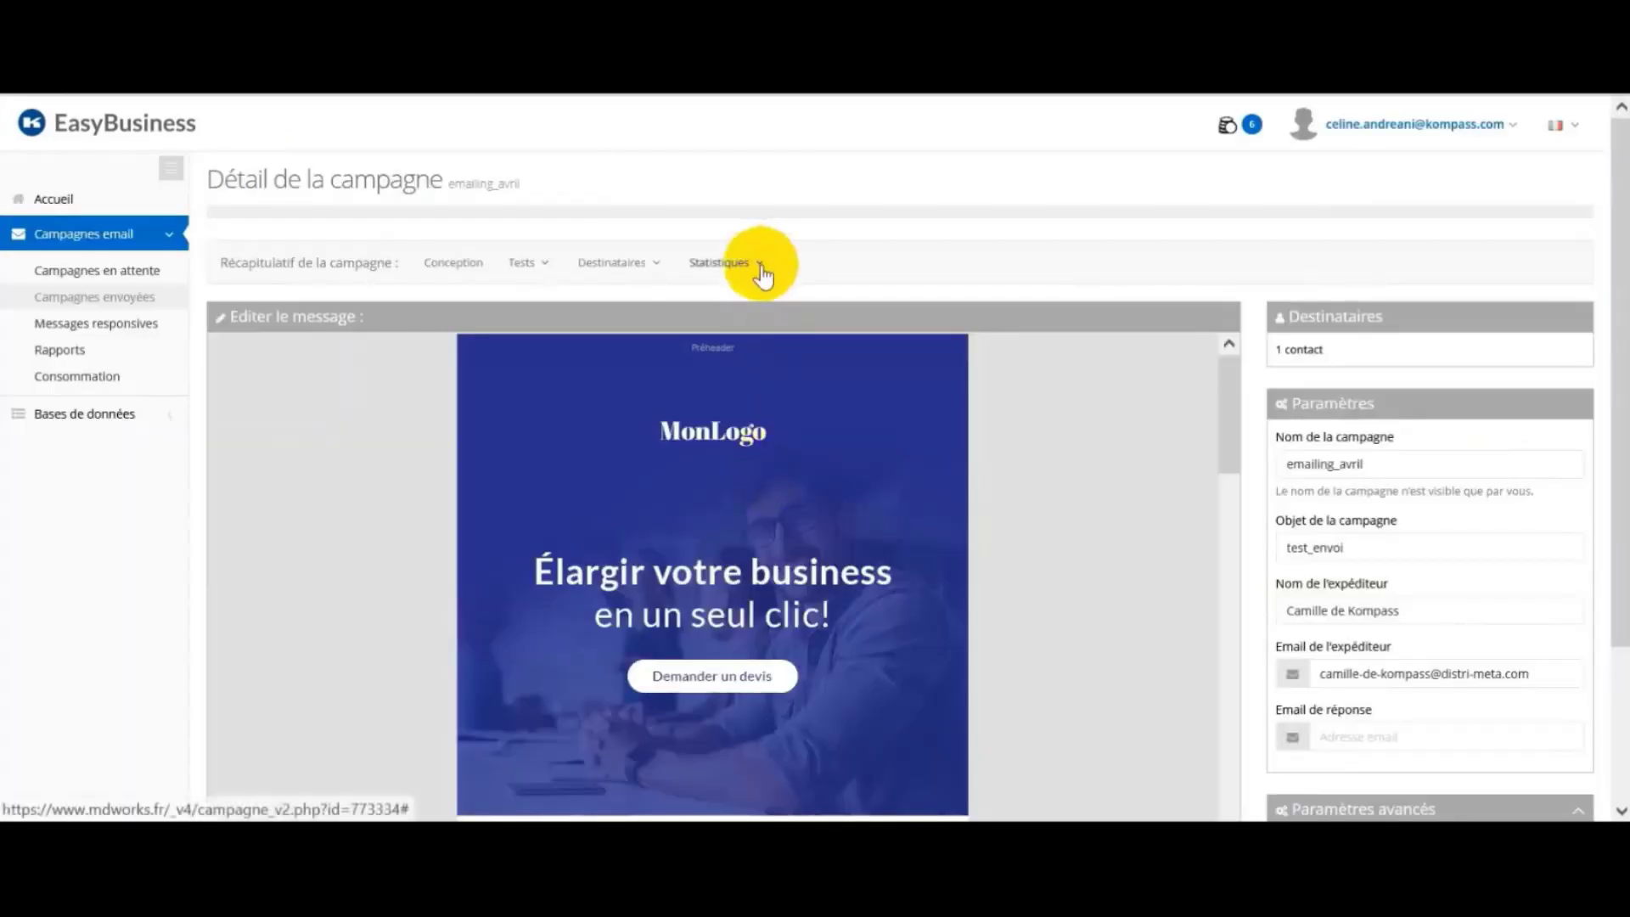
click(751, 265)
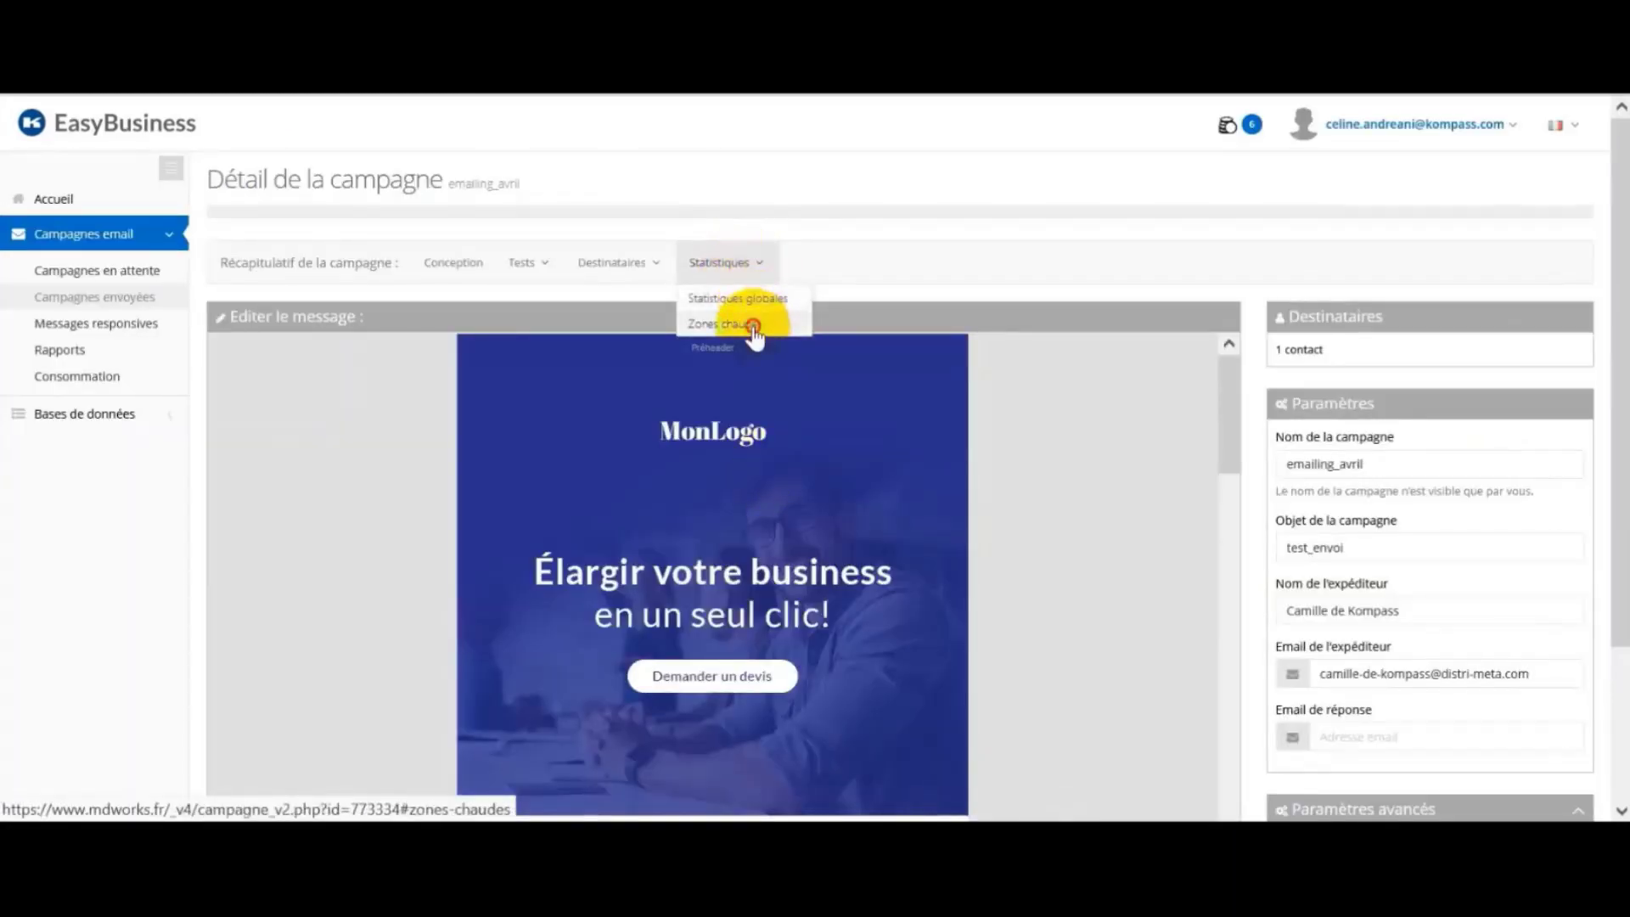
Step: Show the Zones chaudes click heatmap of the emailing_avril email and scroll through its preview
click(754, 329)
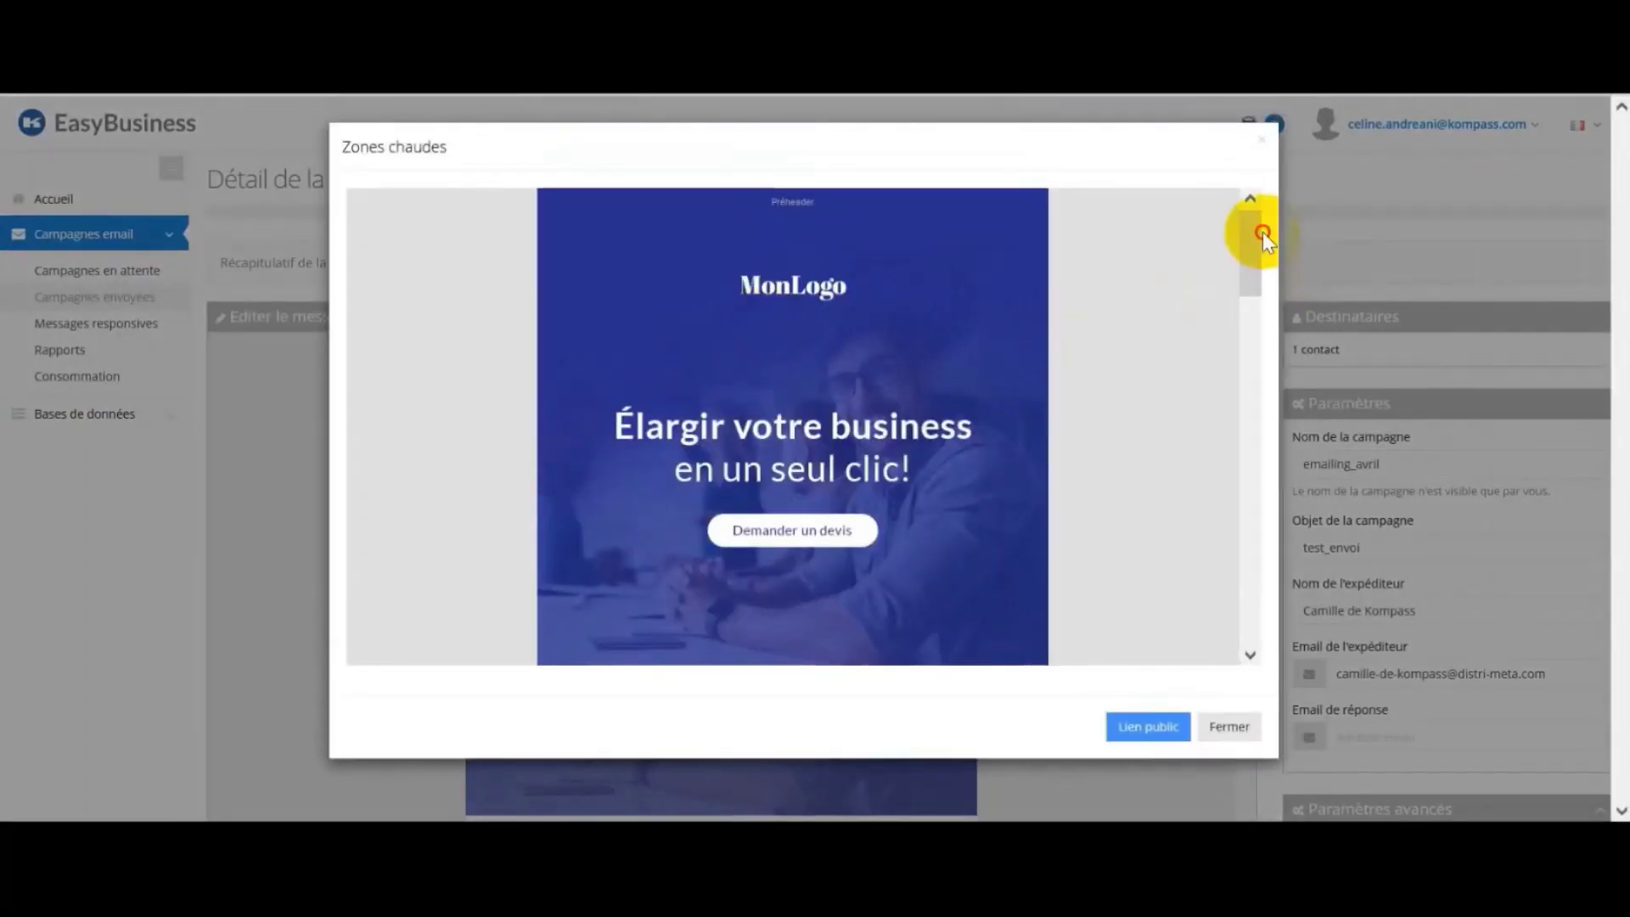
mouse_move(1253, 247)
mouse_down()
mouse_move(1246, 599)
mouse_move(1271, 243)
mouse_up()
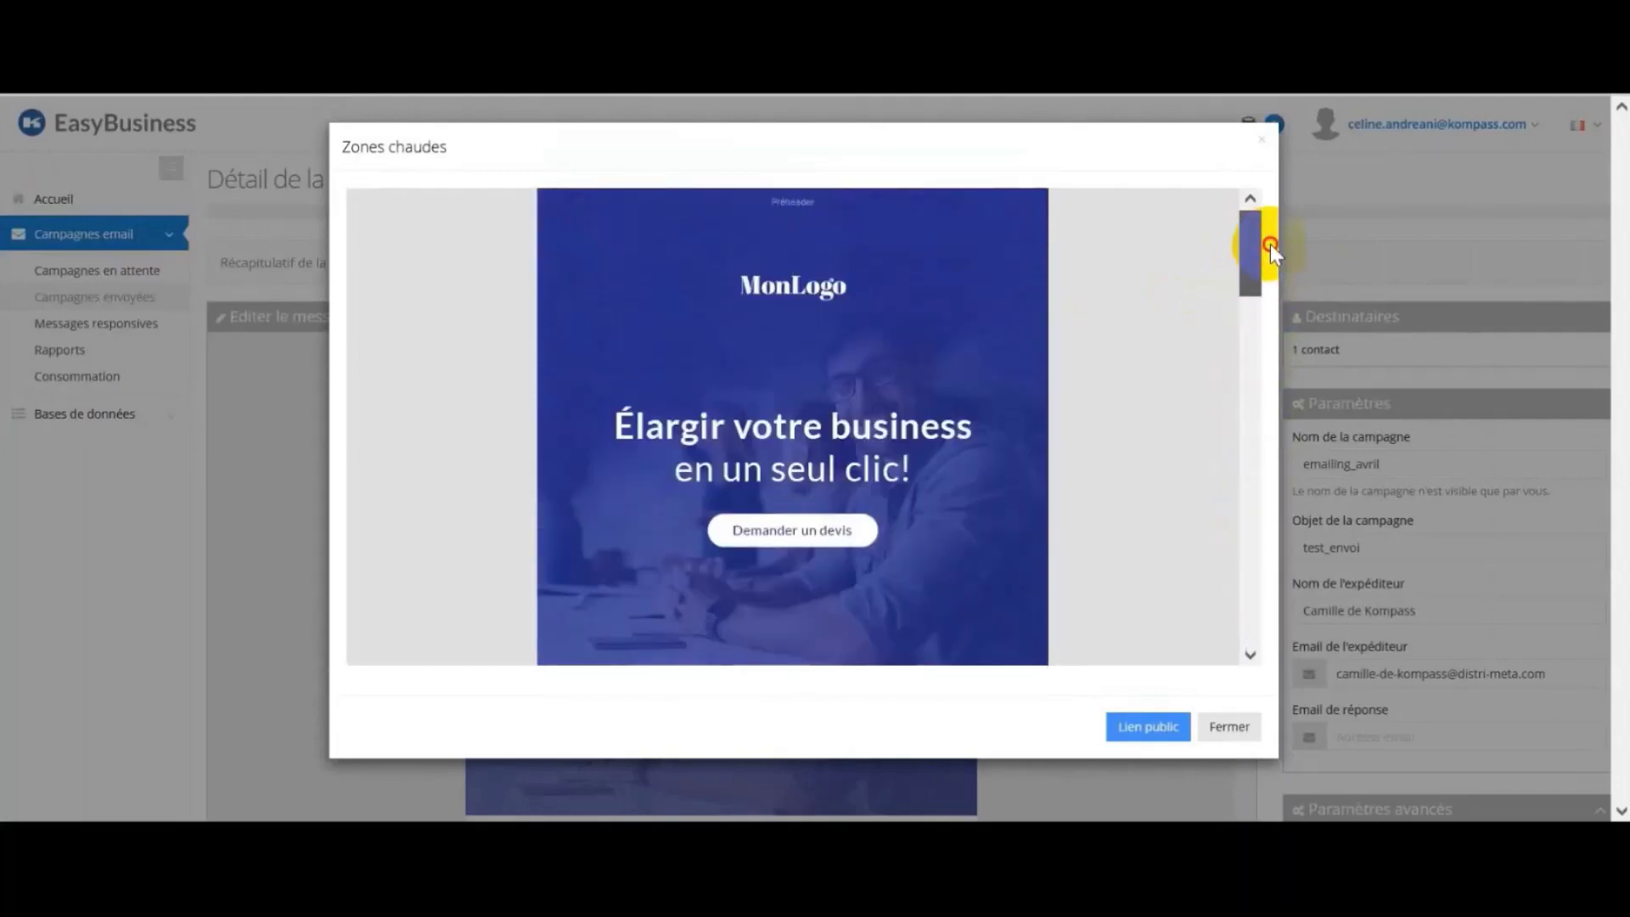